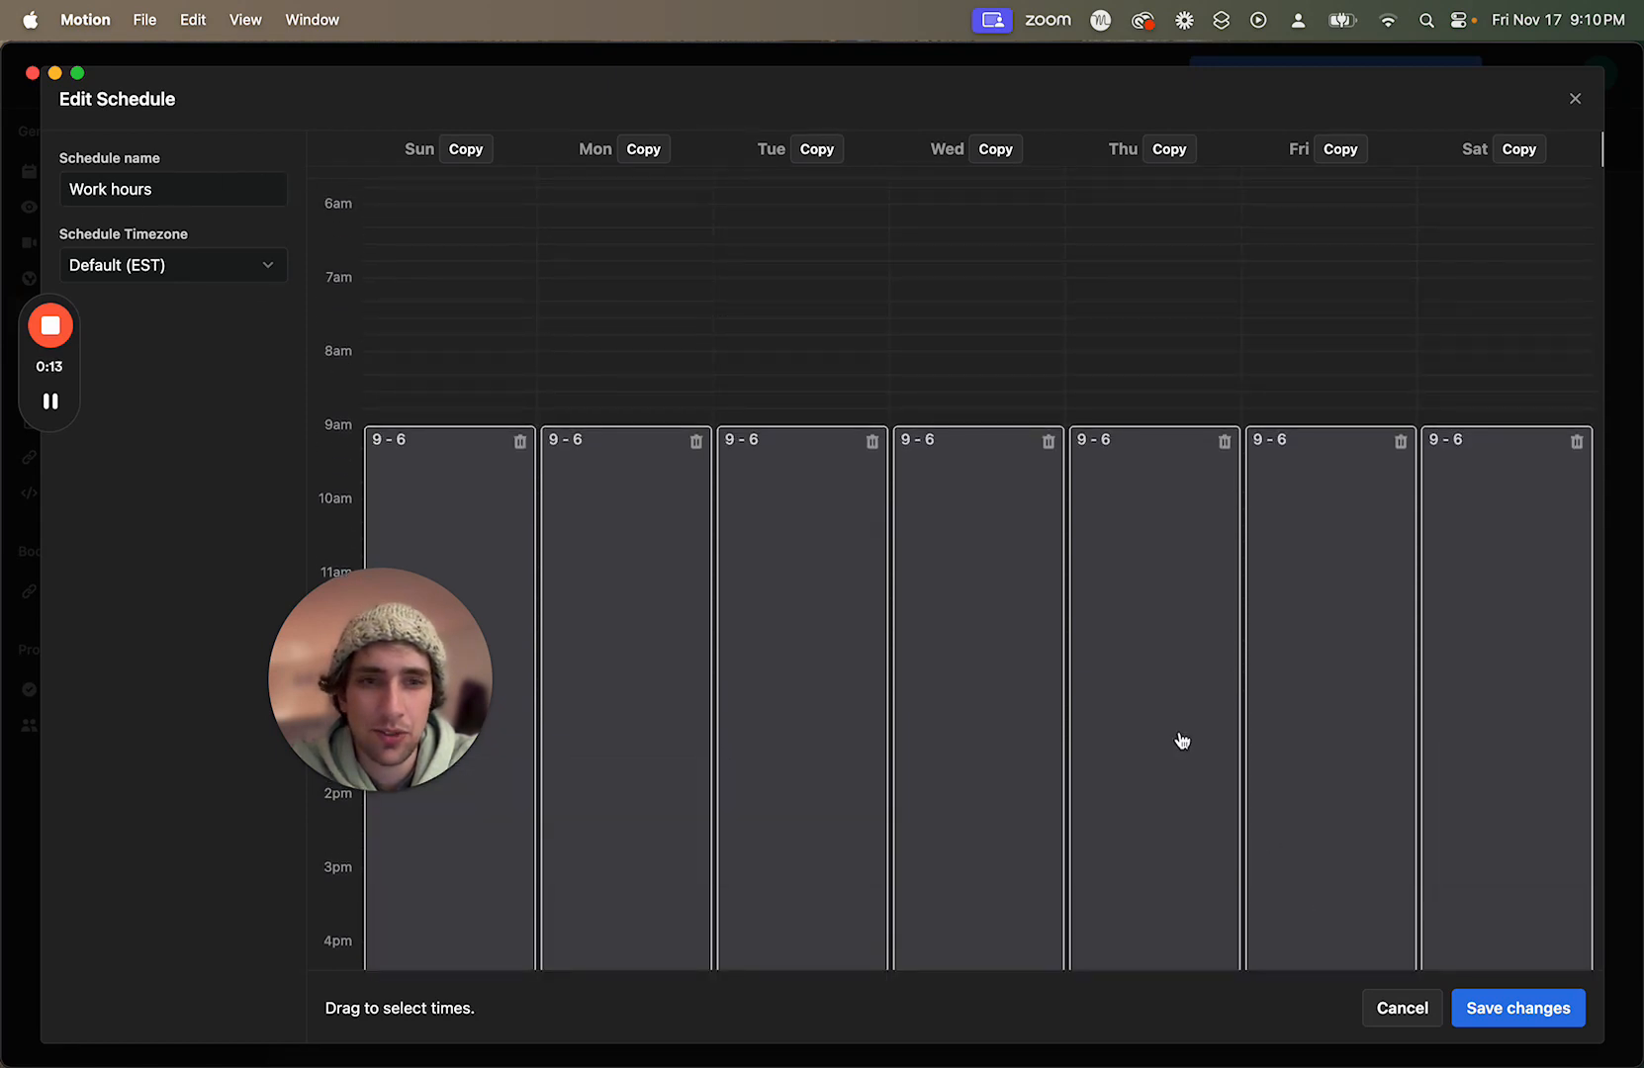
# Step: Review the daily time blocks of the Work hours schedule and save the schedule
pyautogui.scroll(-3, 1182, 740)
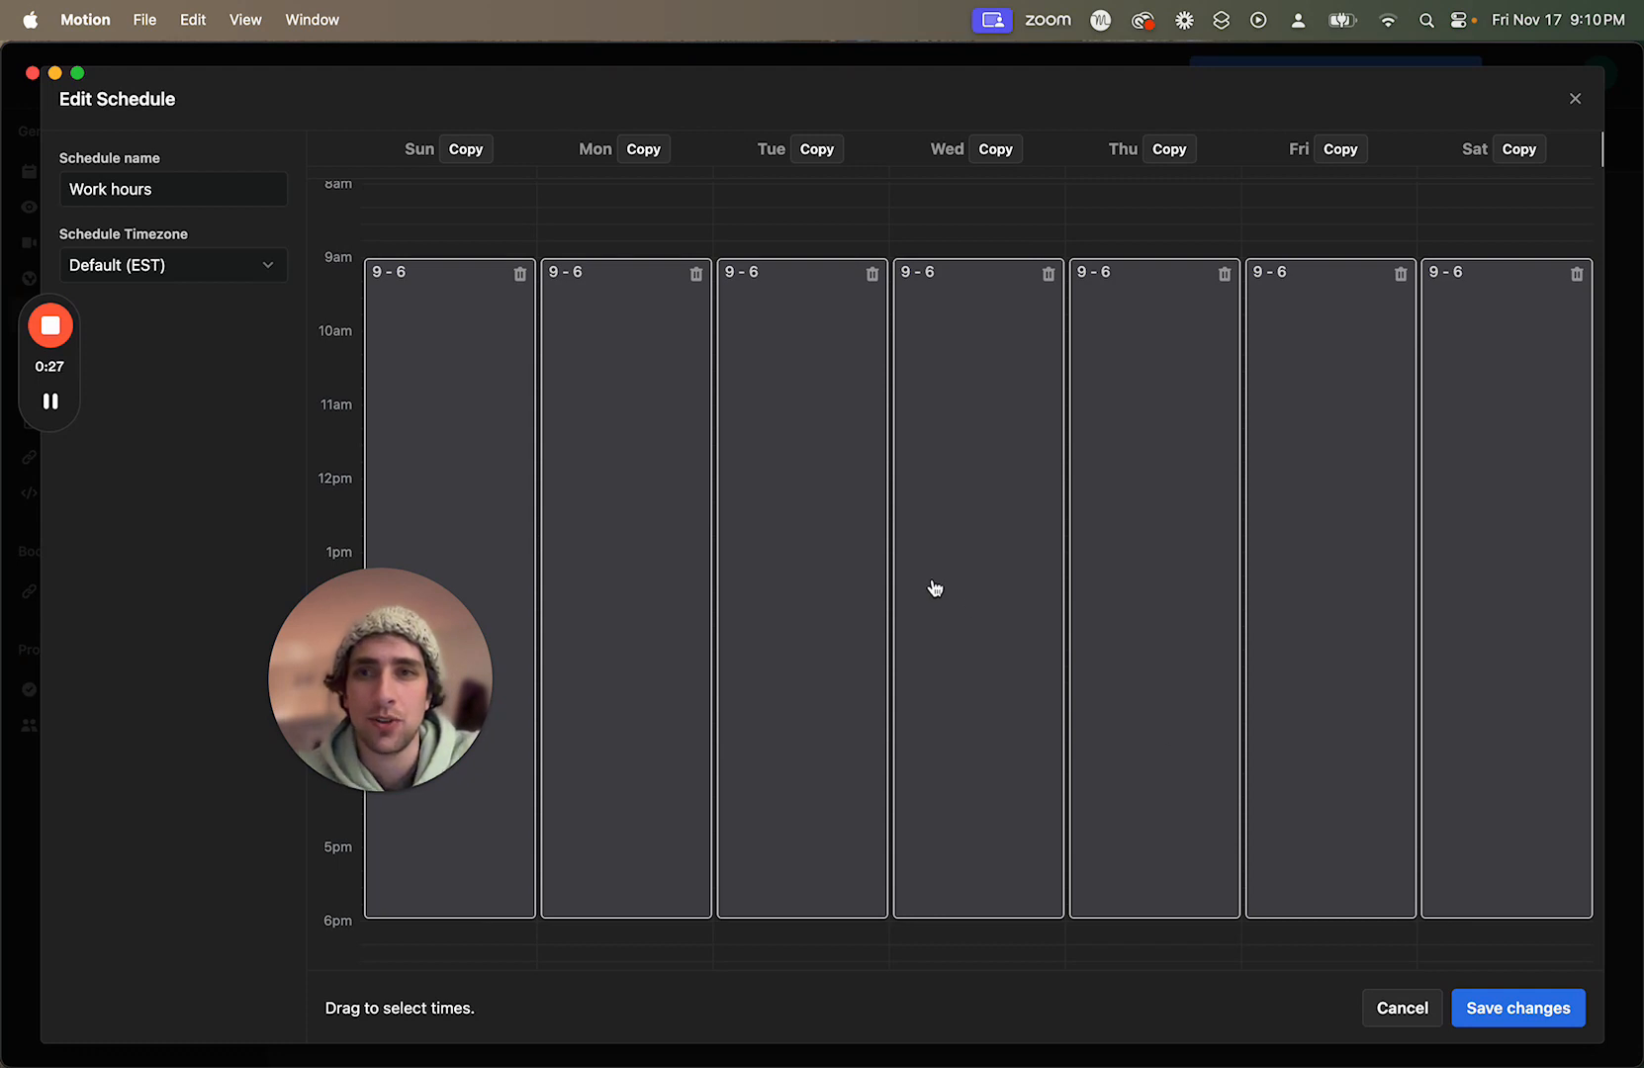
pyautogui.scroll(3, 881, 624)
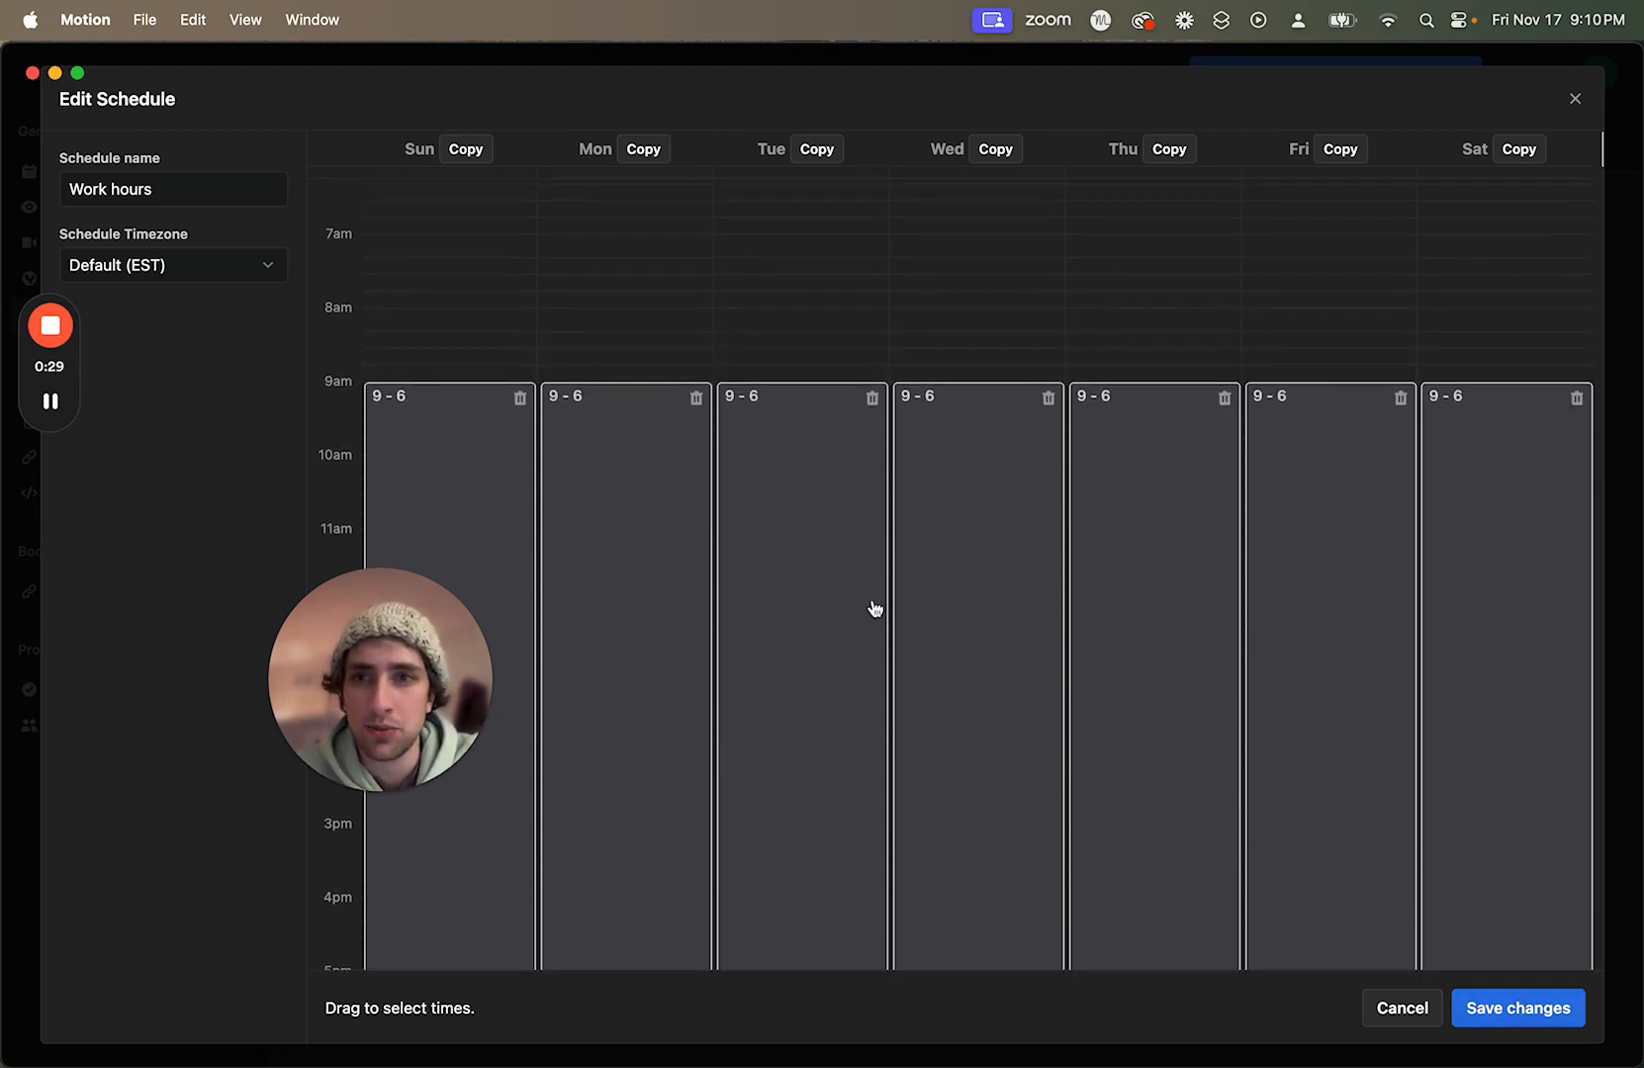
pyautogui.scroll(4, 507, 381)
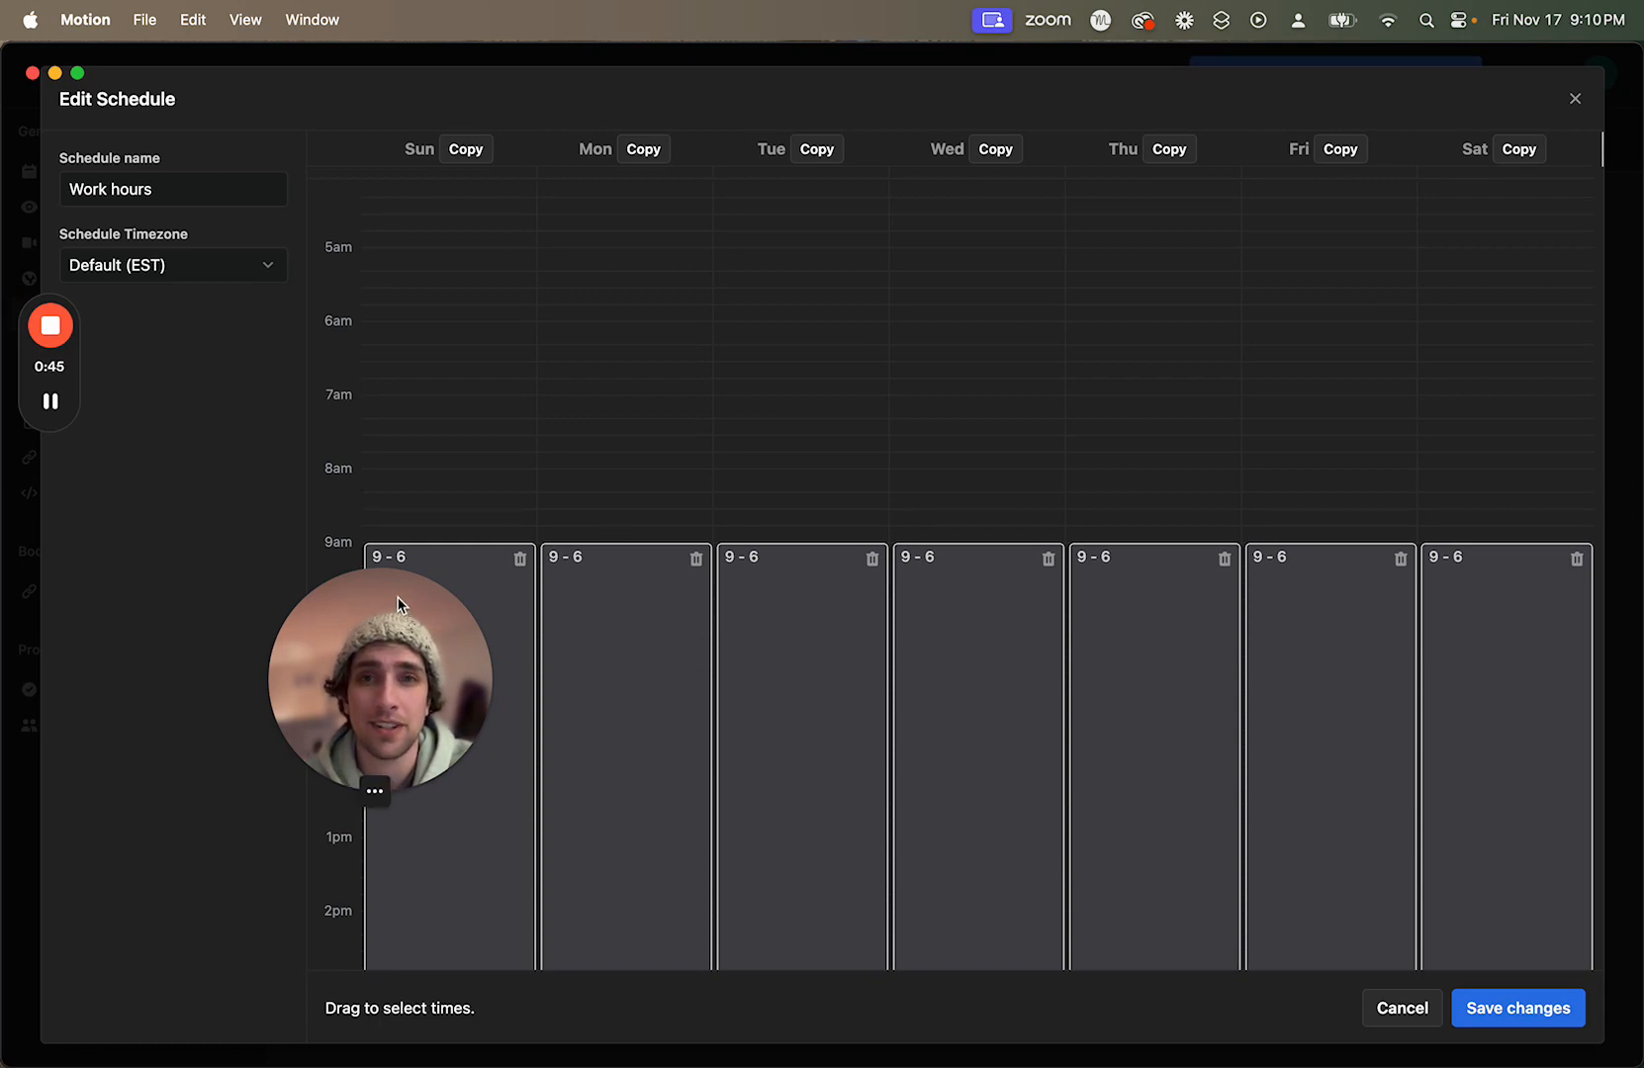
pyautogui.moveTo(398, 605); pyautogui.dragTo(206, 500)
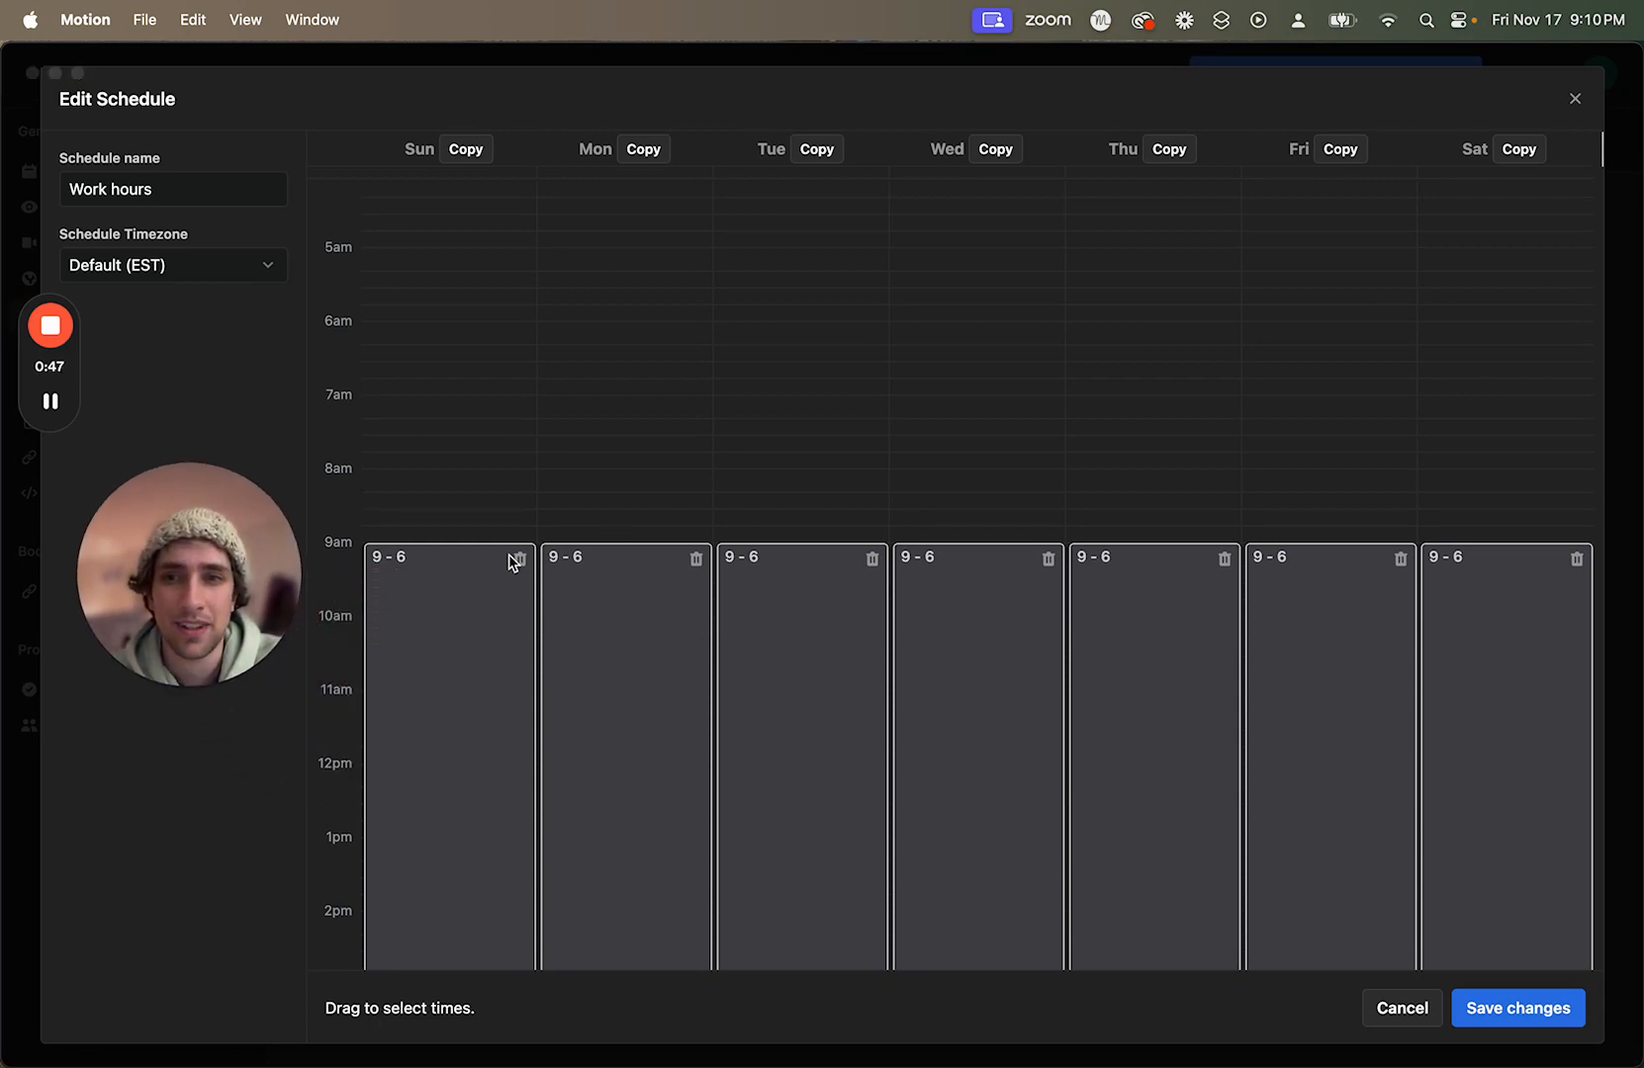
pyautogui.click(1548, 1018)
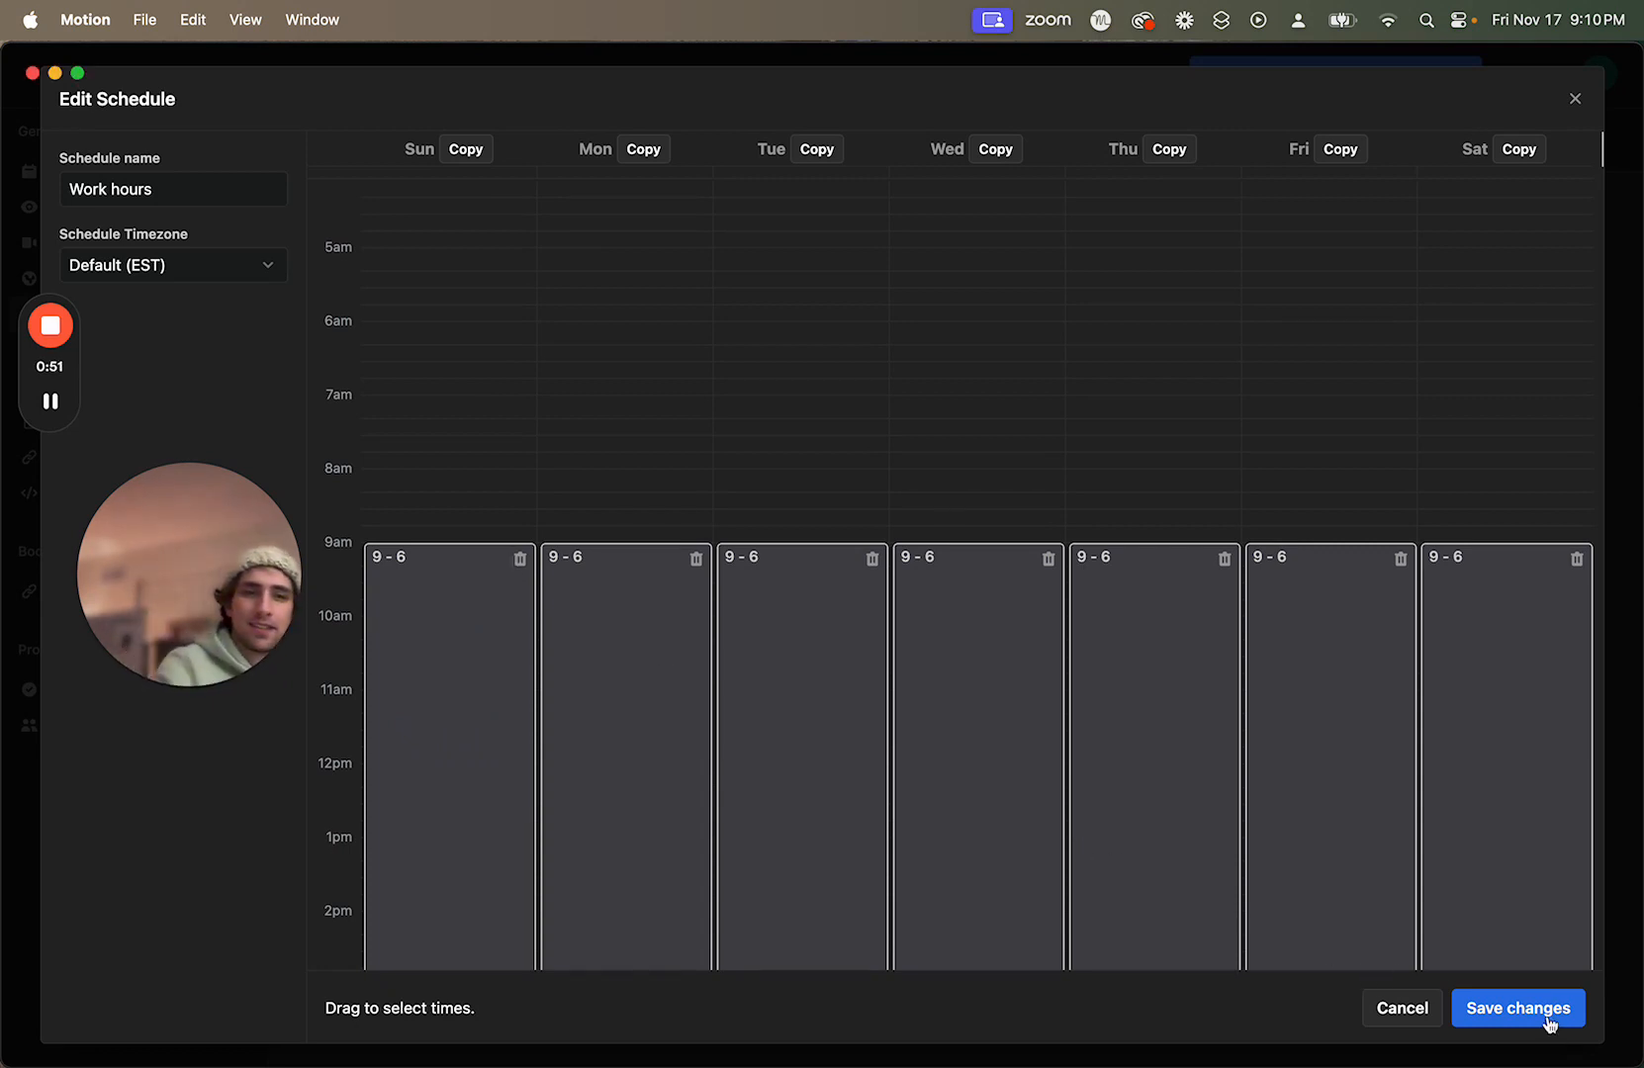
pyautogui.click(1548, 1019)
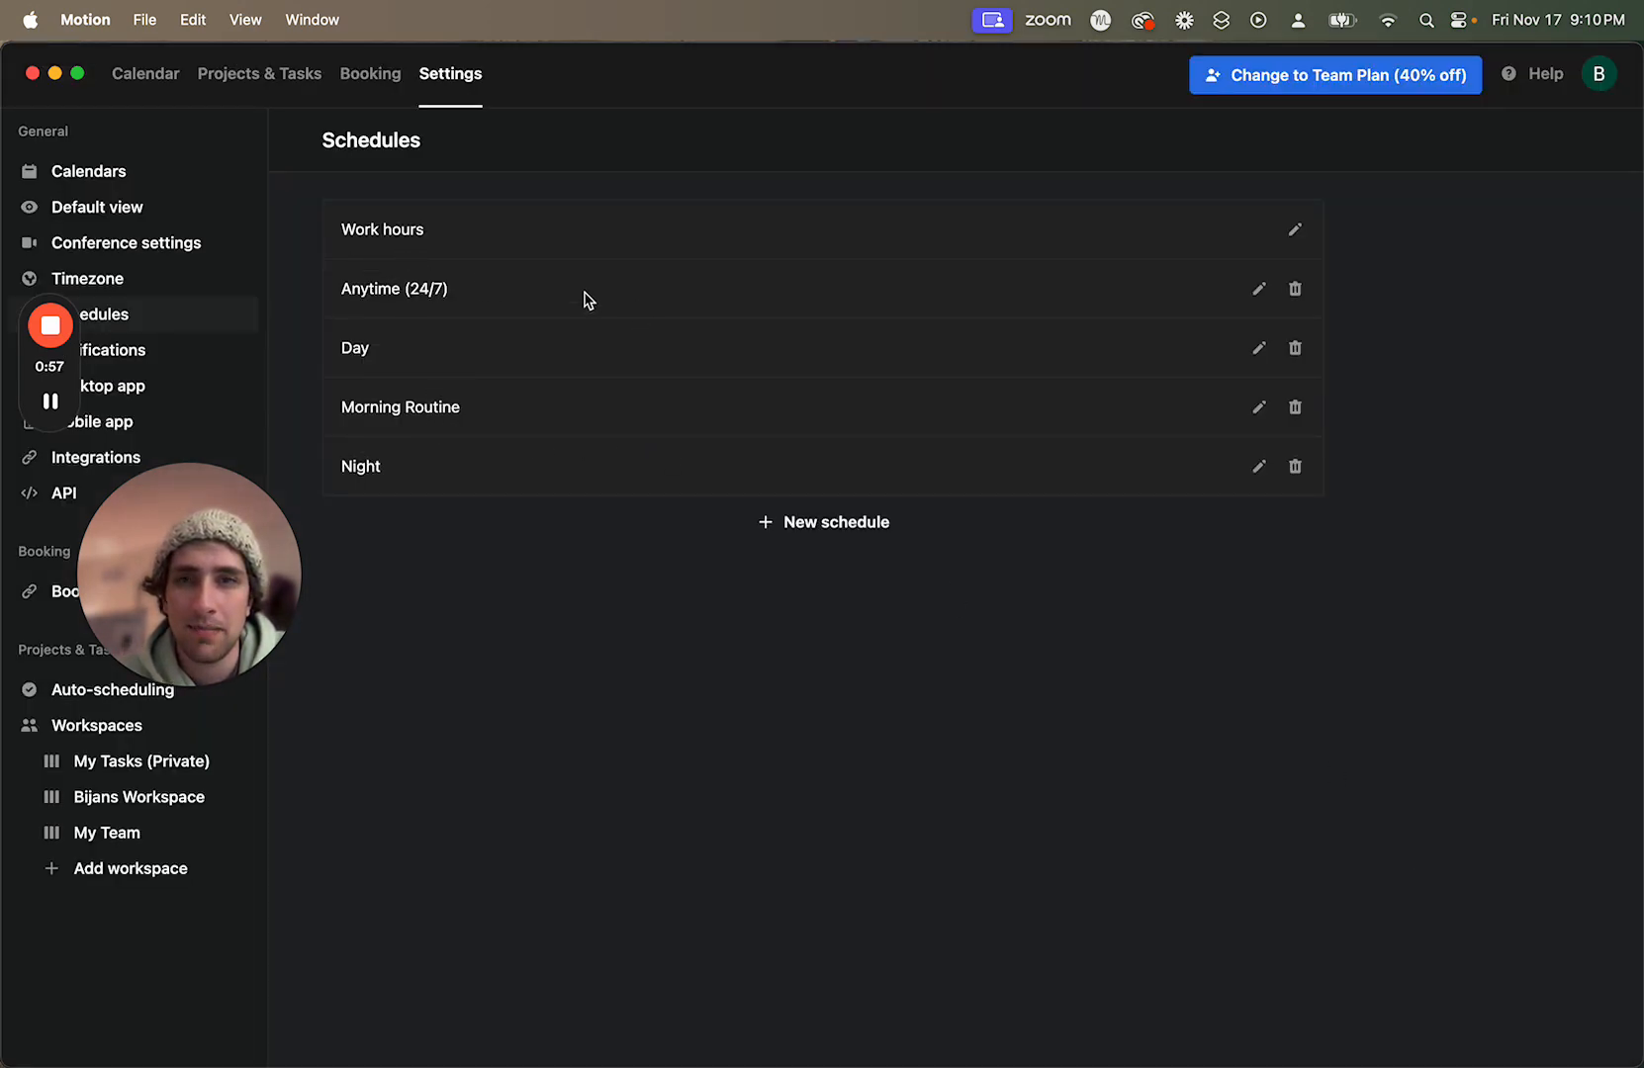
# Step: Inspect the time blocks of the Day schedule and close it without changes
pyautogui.click(1254, 349)
pyautogui.scroll(-10, 800, 466)
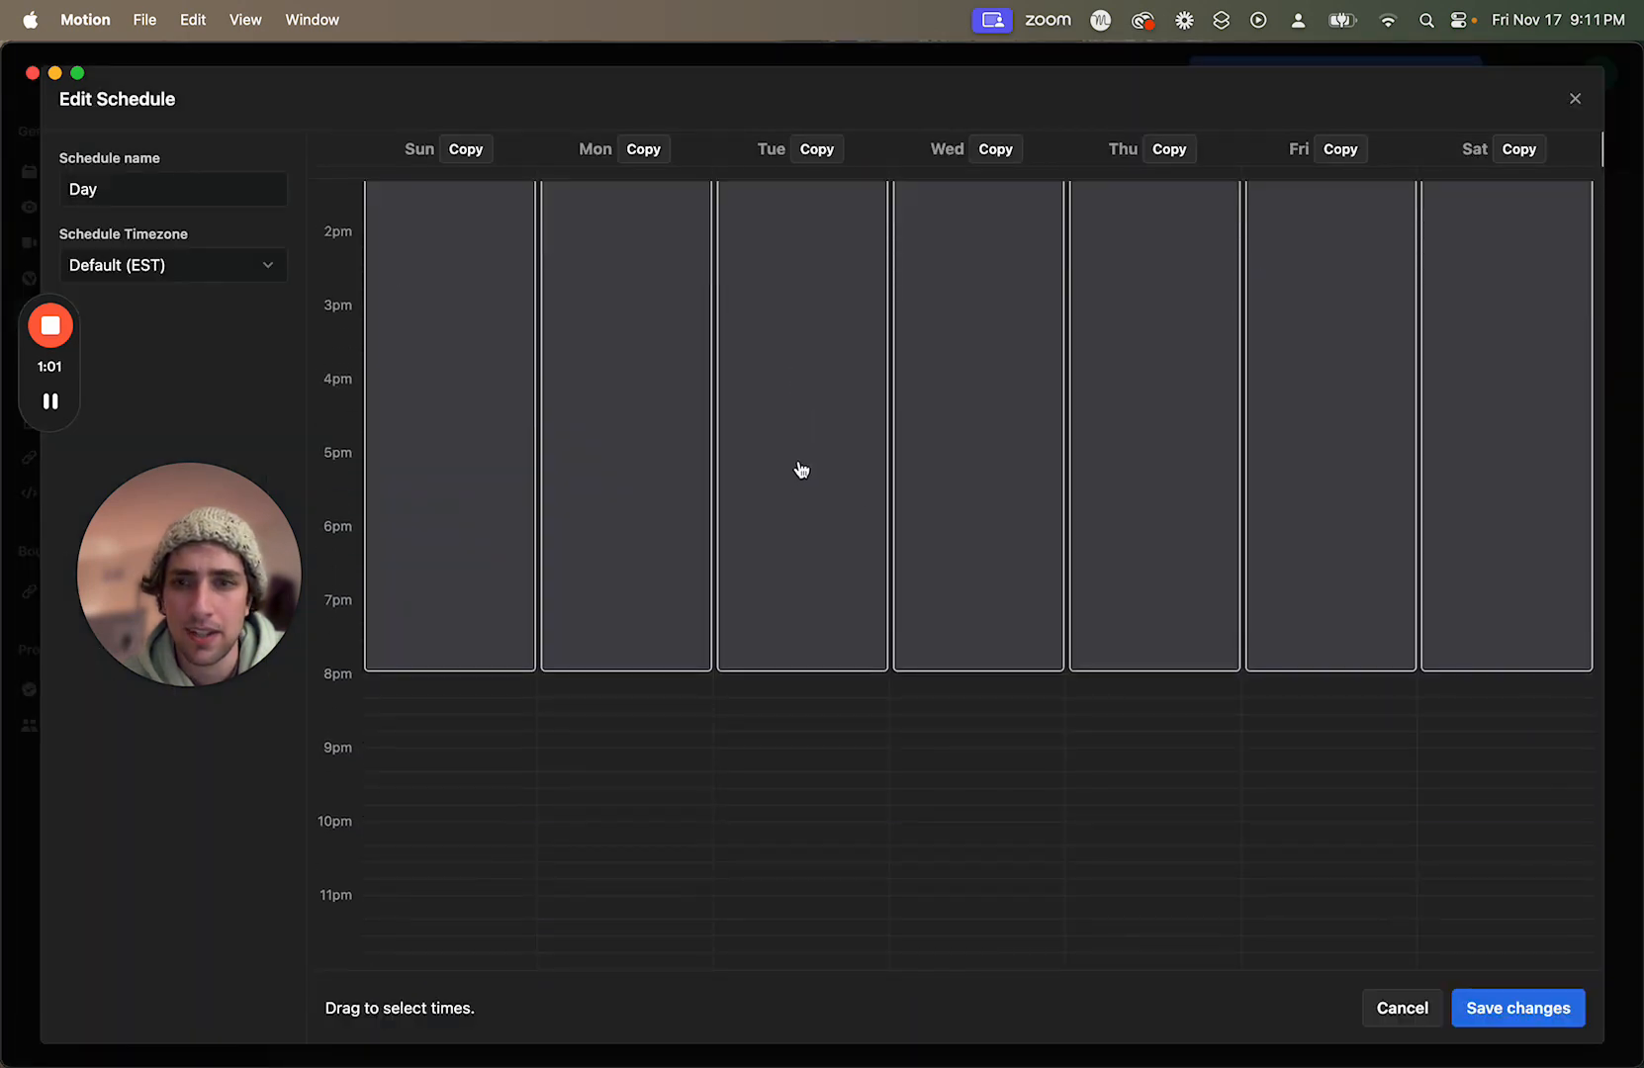
pyautogui.click(1576, 98)
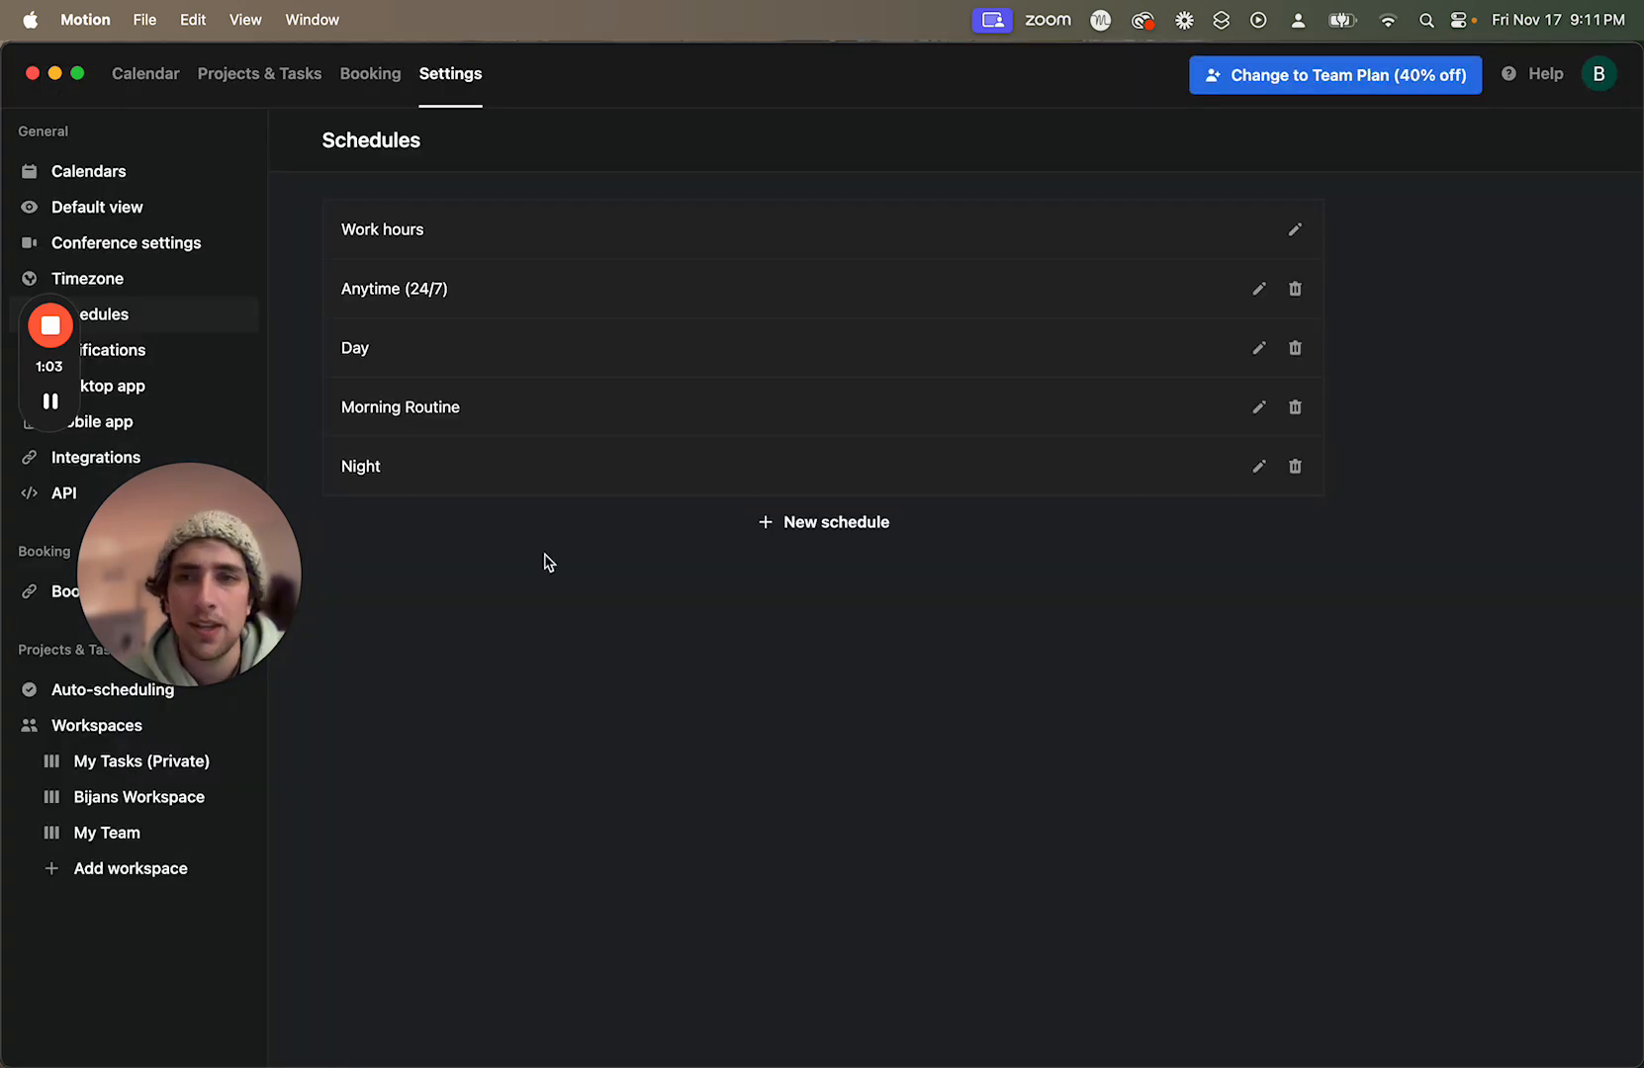
# Step: Open the calendar and examine the events and tasks in the week of November 19 to 25
pyautogui.click(159, 73)
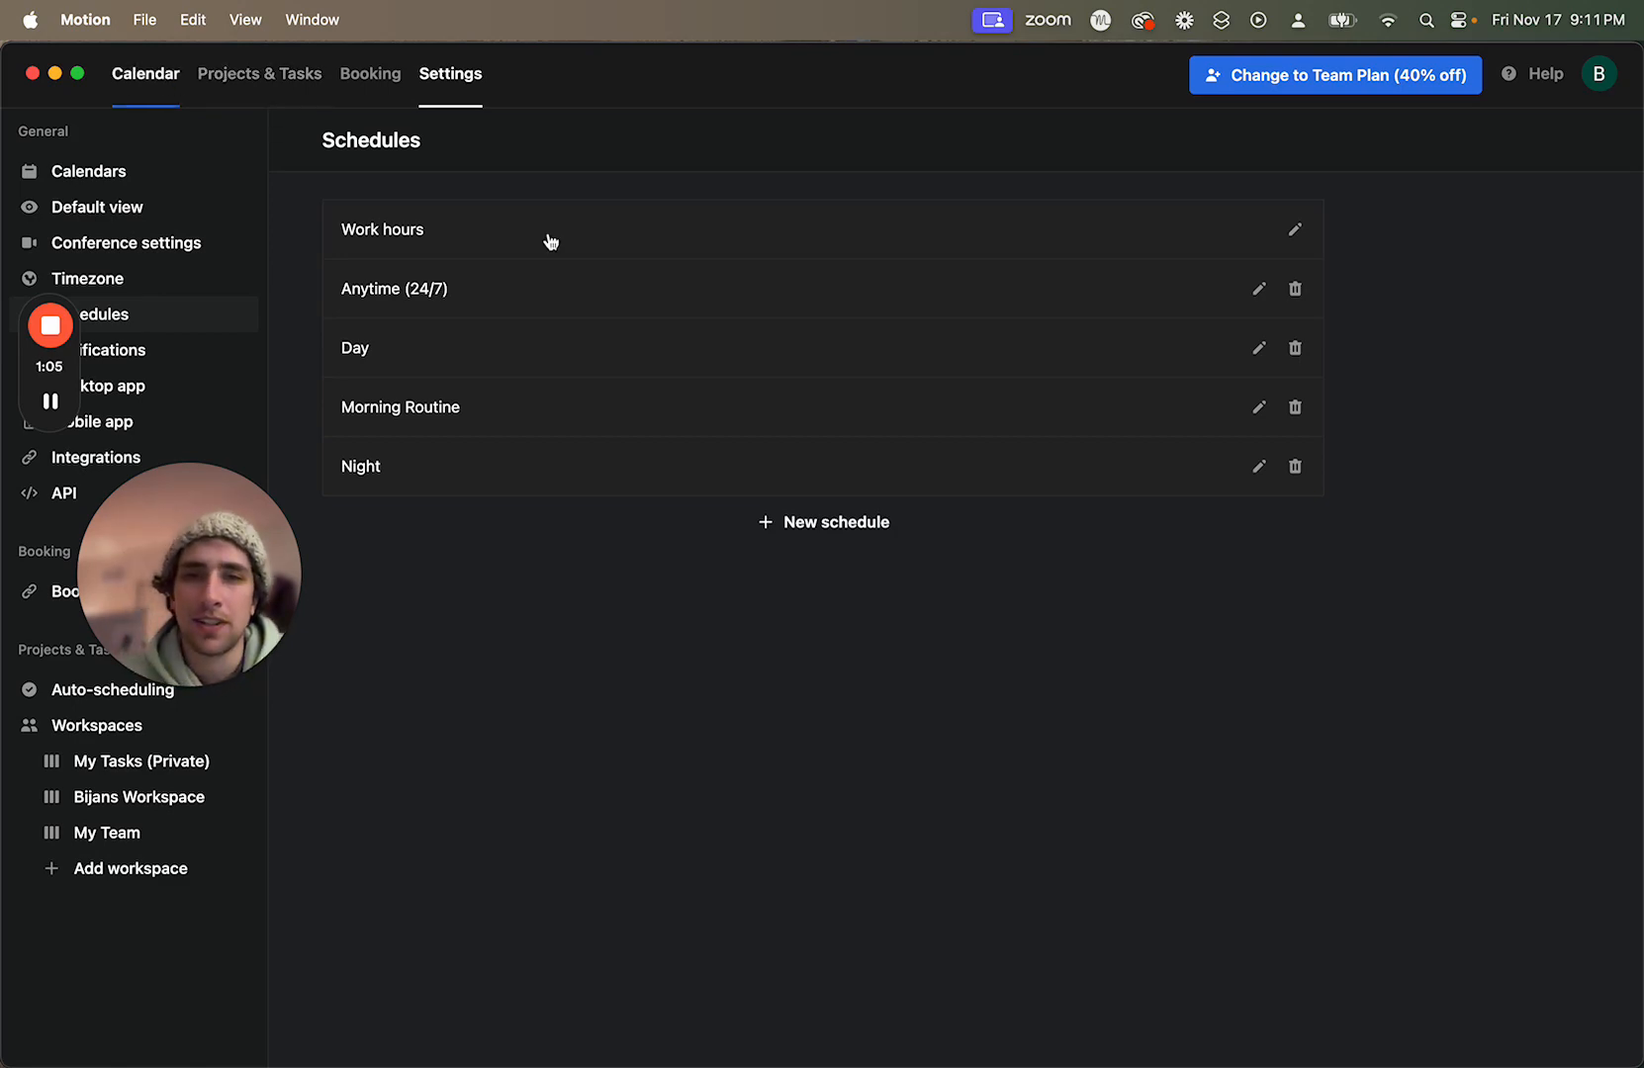
pyautogui.scroll(1, 943, 625)
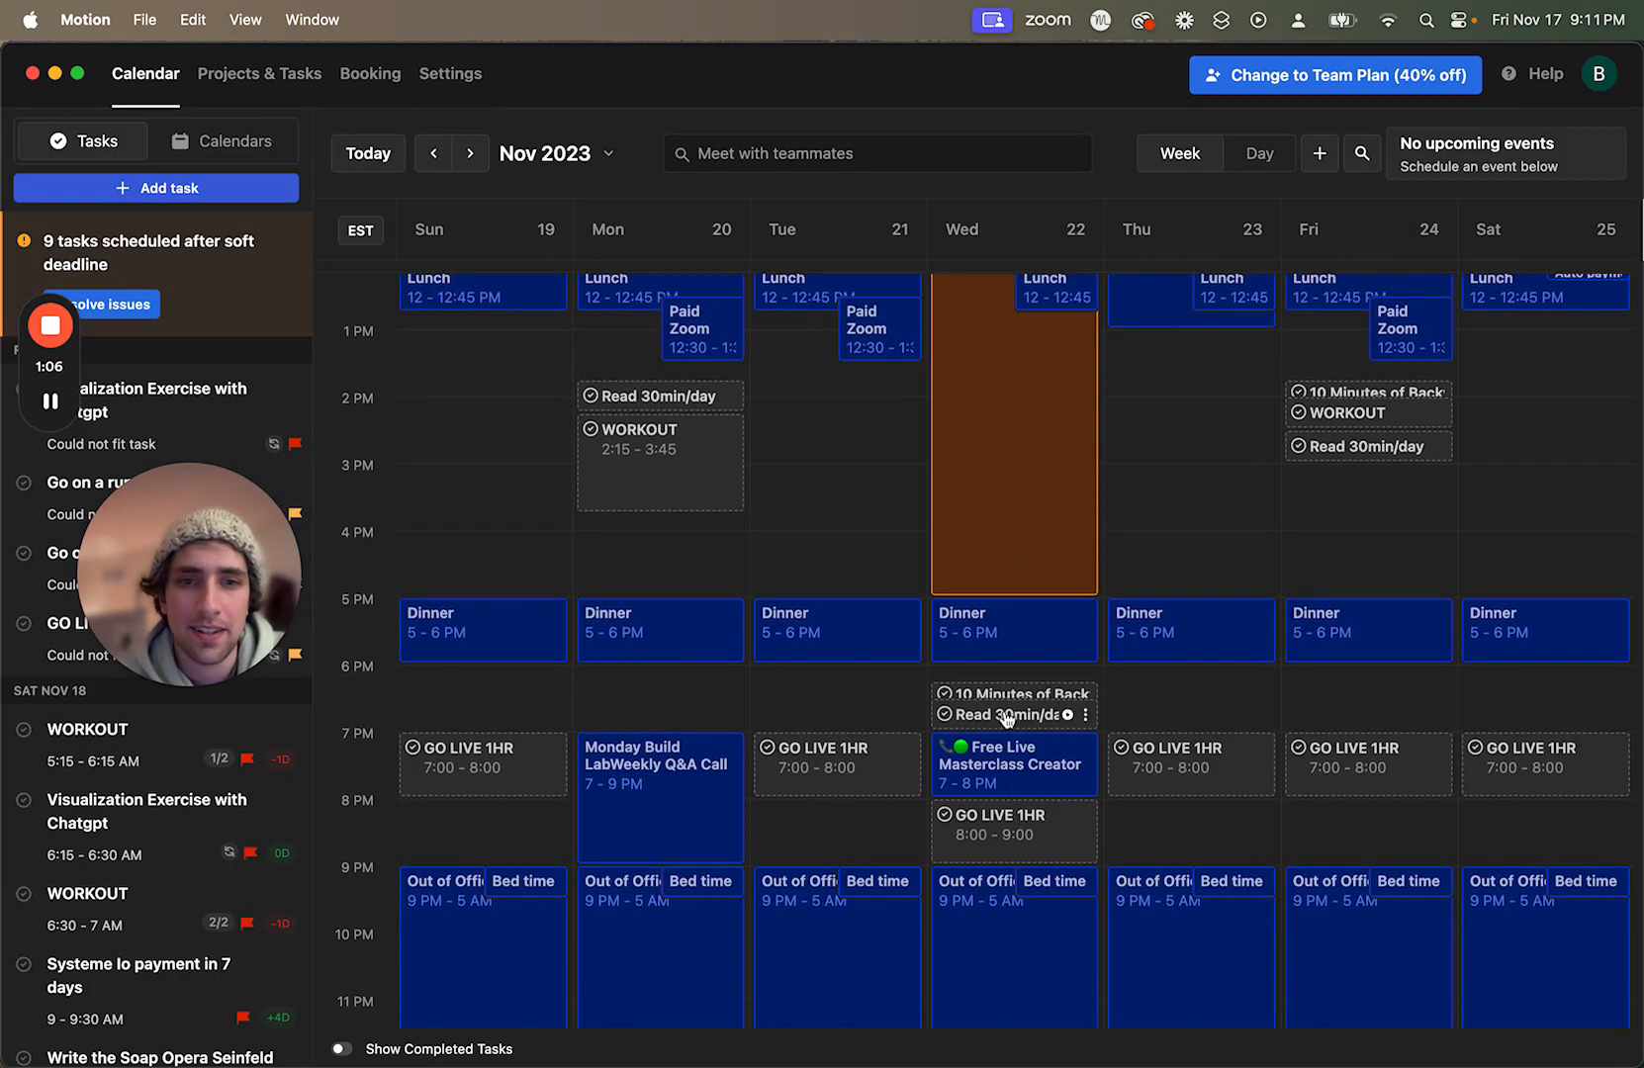
pyautogui.scroll(6, 833, 785)
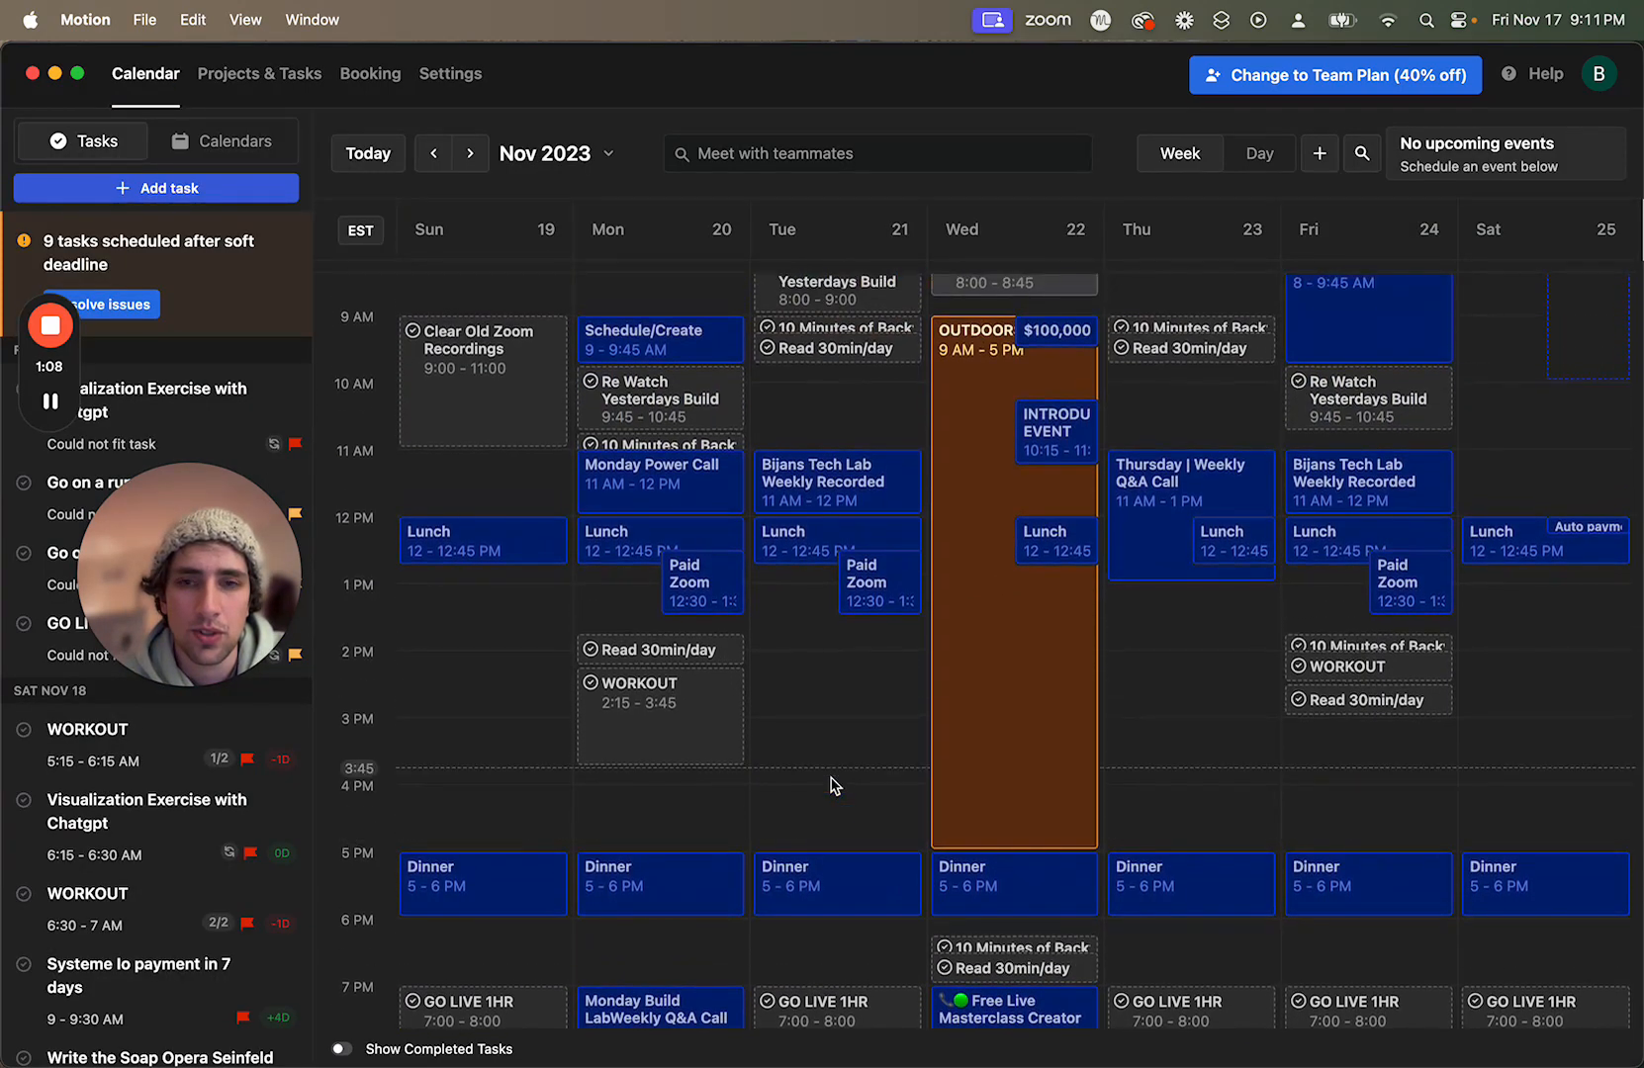
pyautogui.scroll(5, 1276, 609)
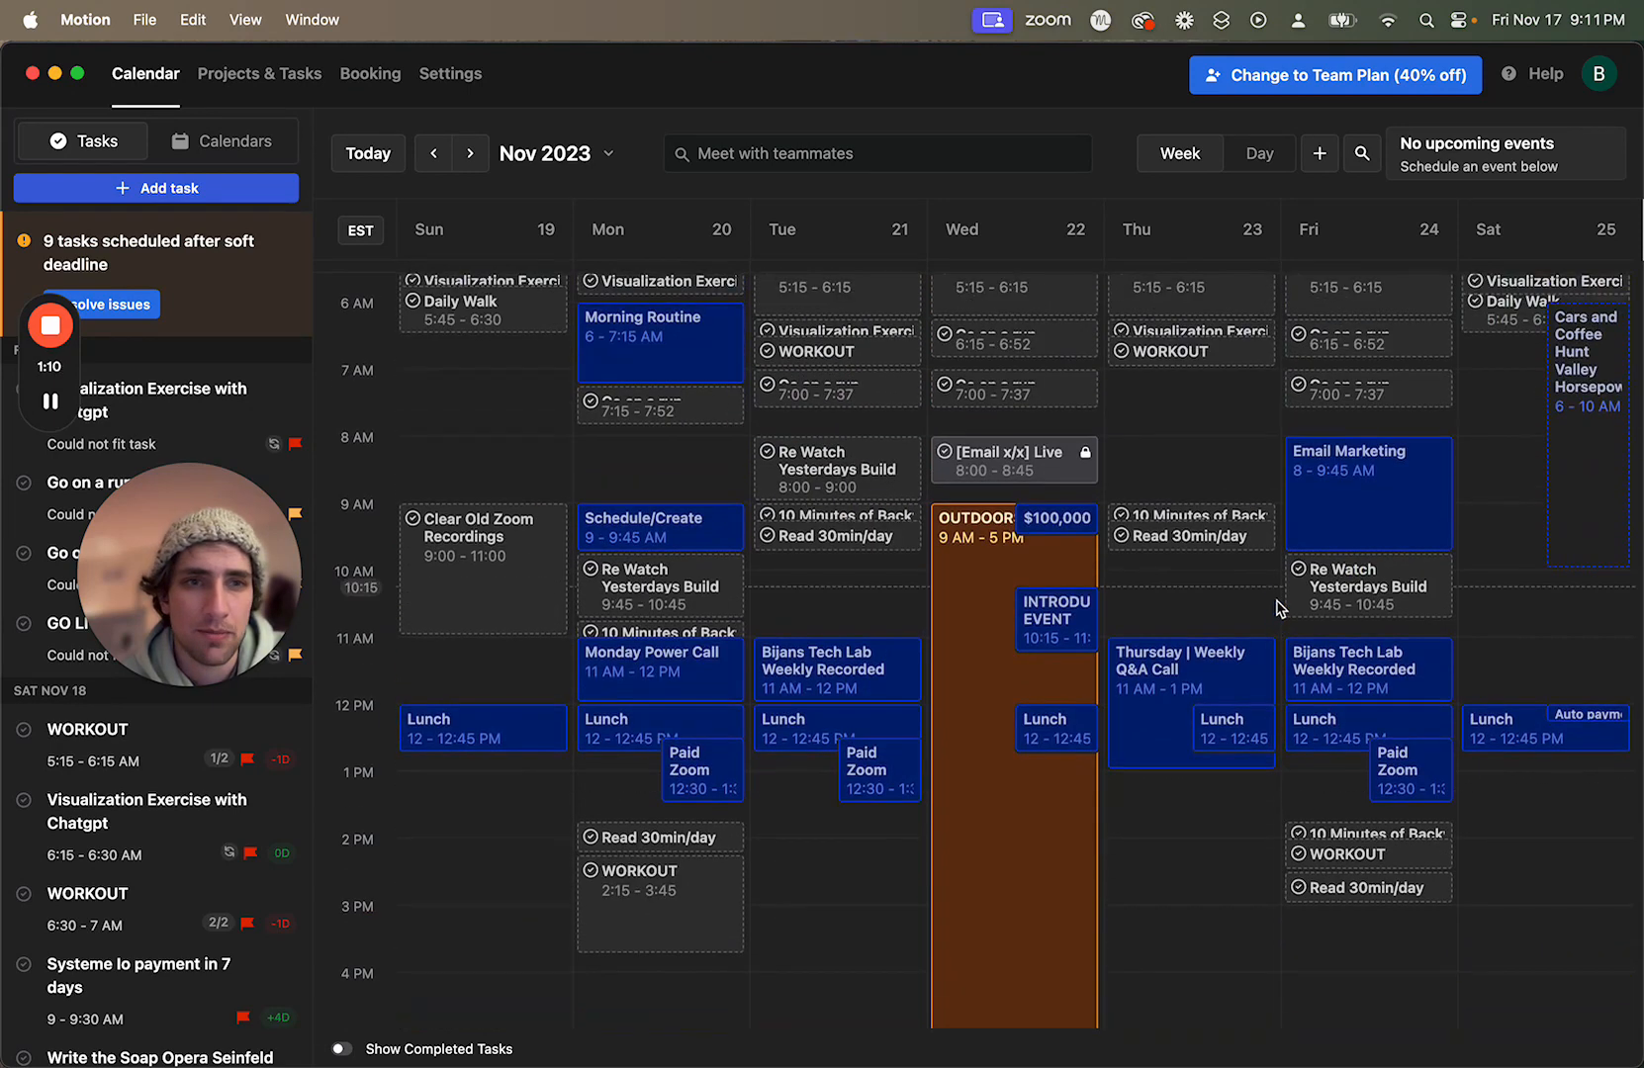
pyautogui.scroll(1, 1316, 592)
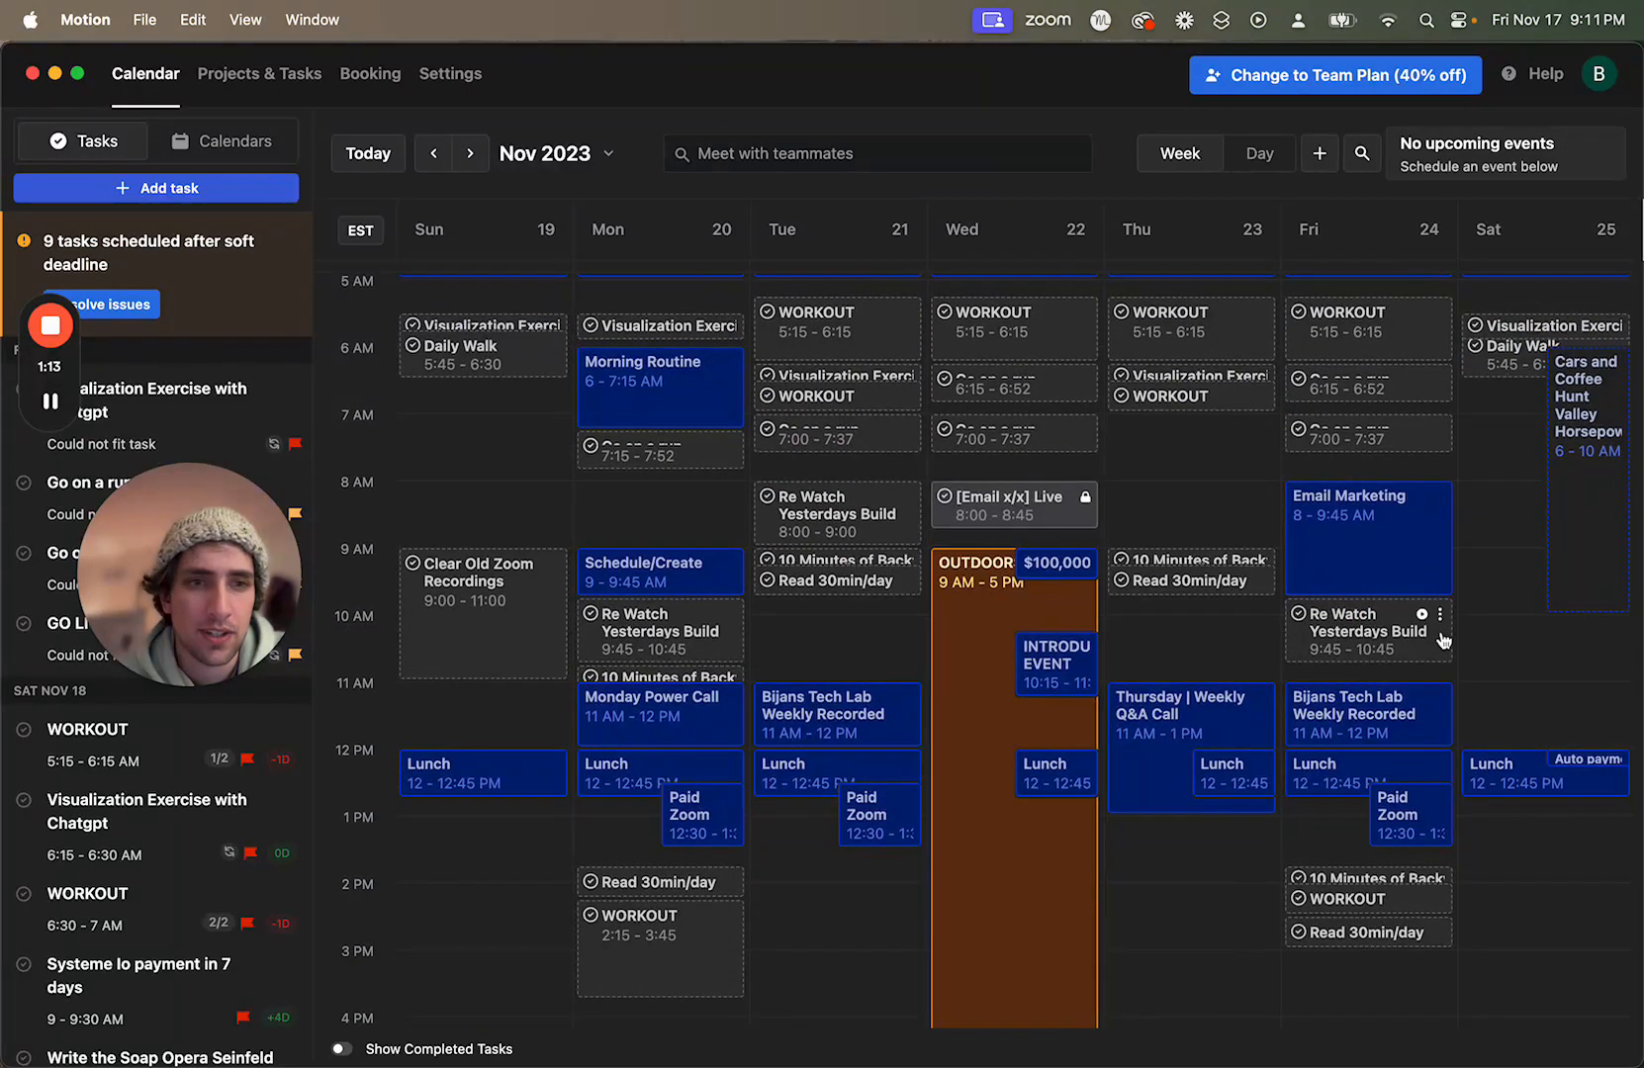
pyautogui.scroll(2, 1287, 584)
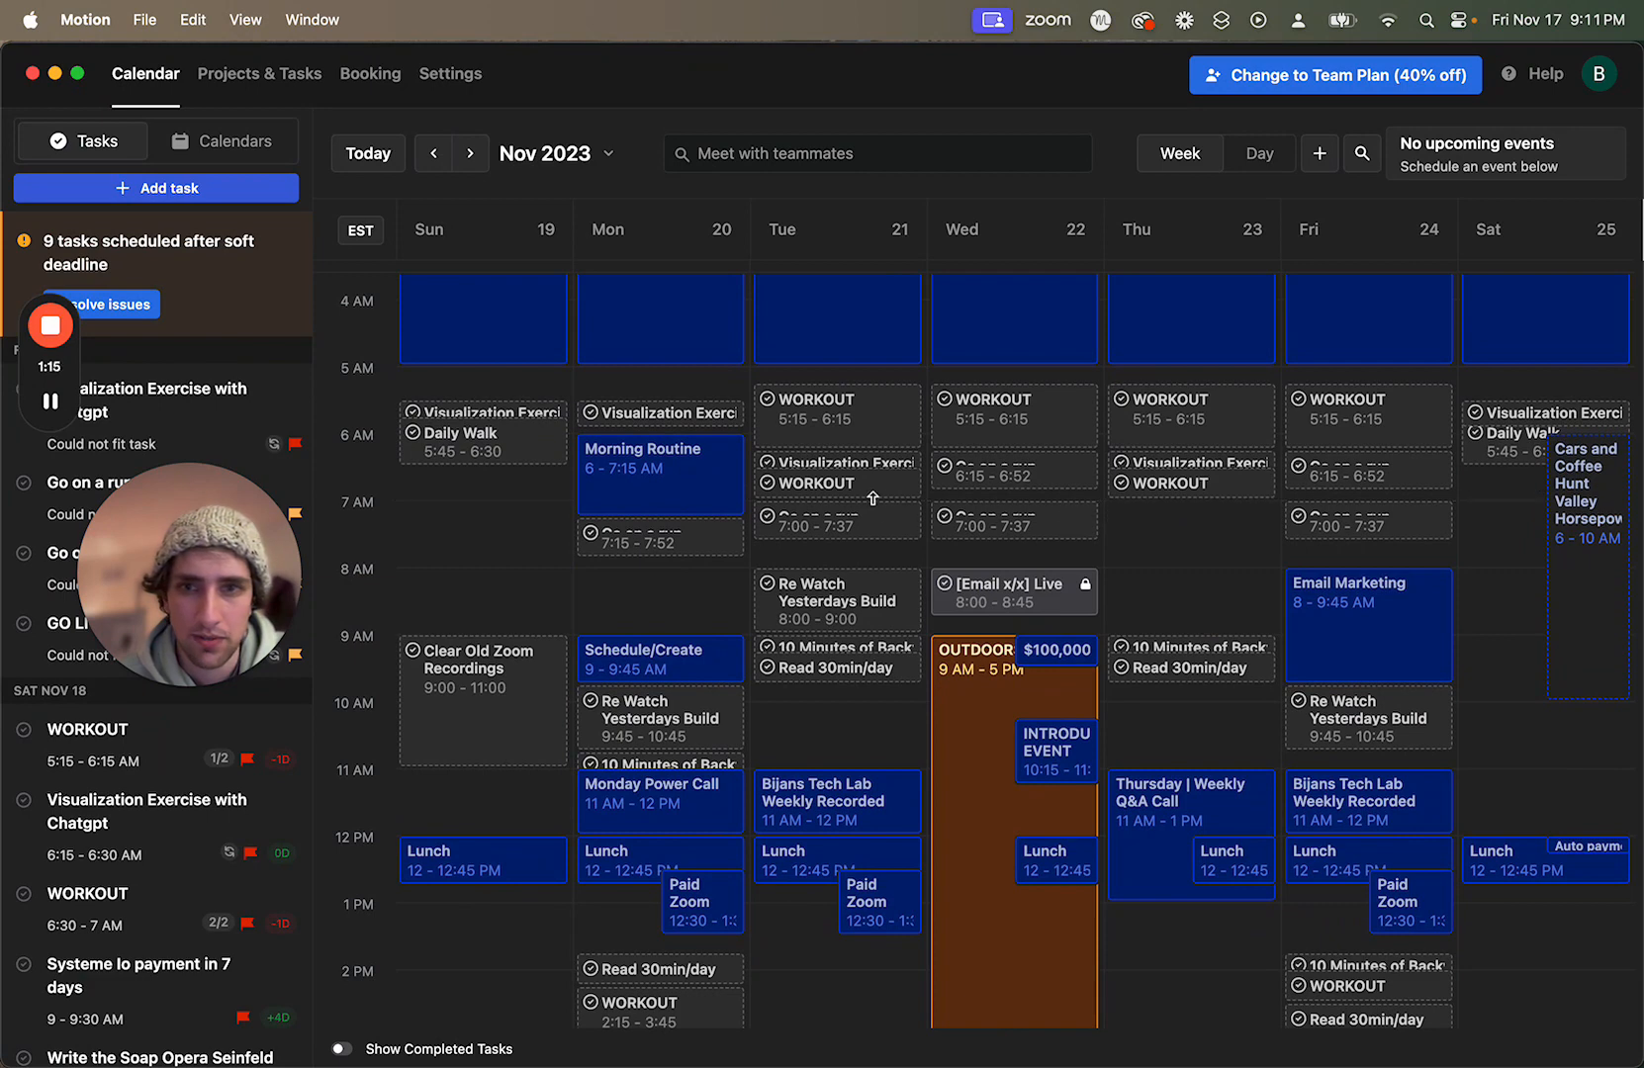
# Step: Open the Morning Routine schedule from the recurring Daily Walk task and extend its Sunday block to 5:30 - 8
pyautogui.click(508, 455)
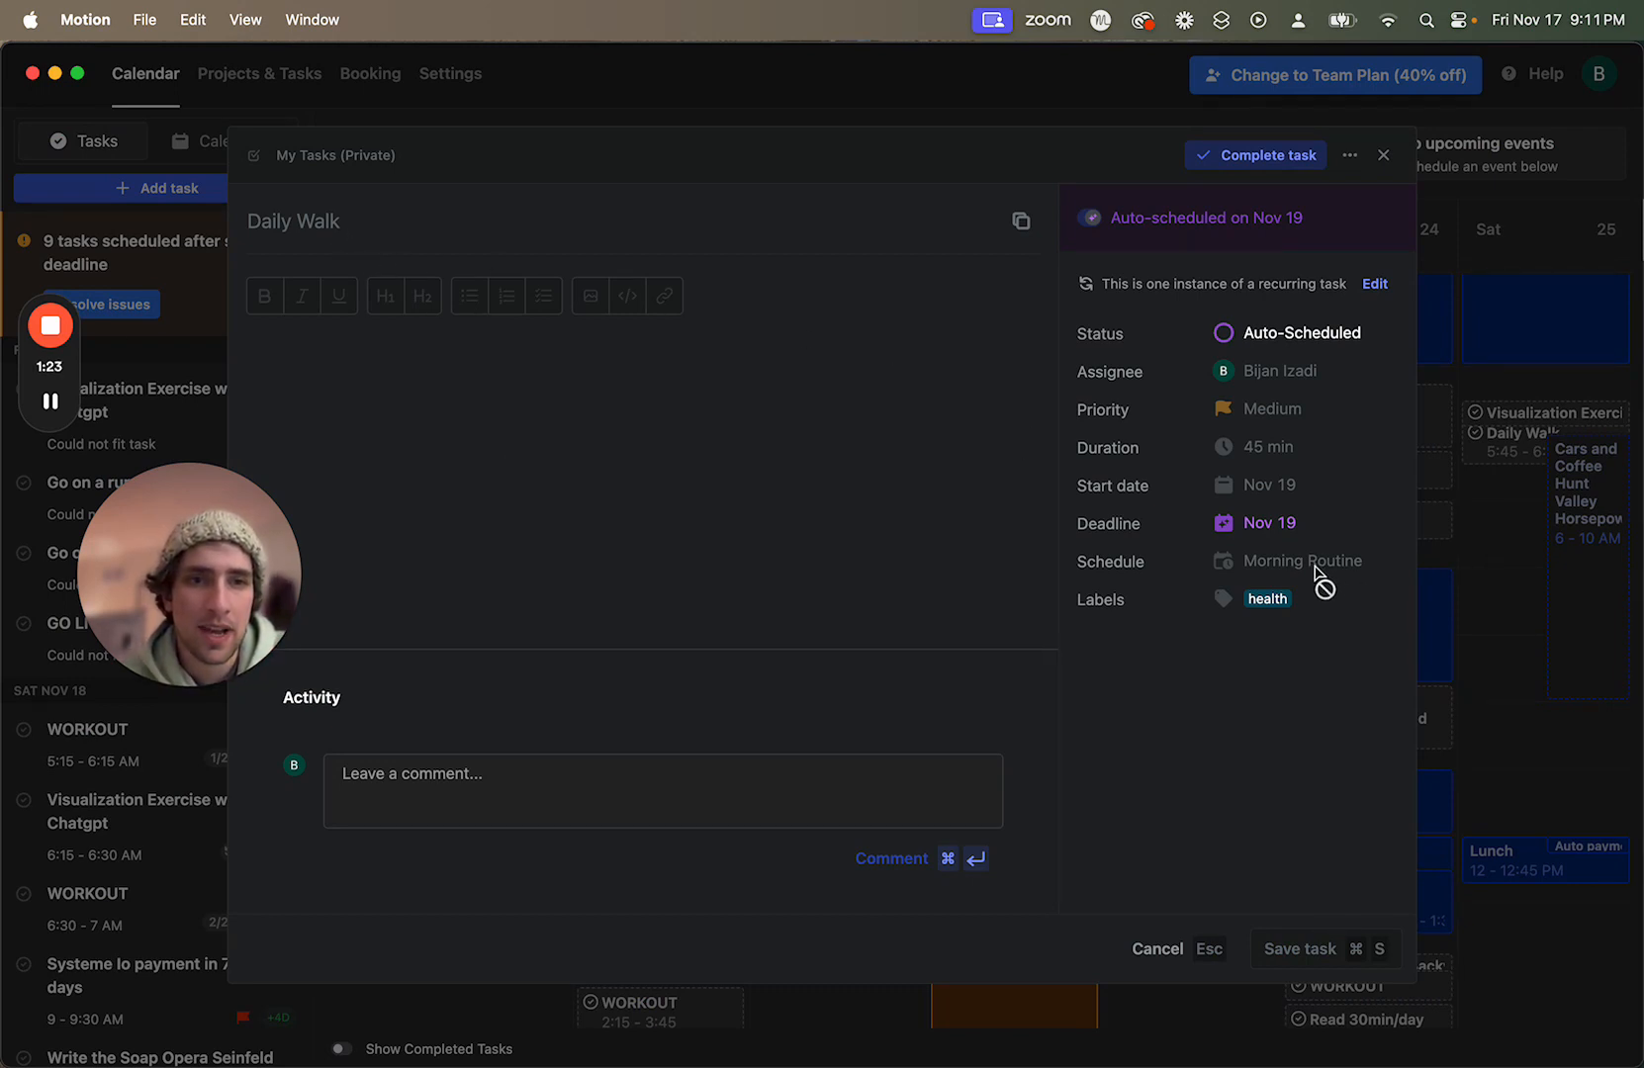
pyautogui.click(1376, 284)
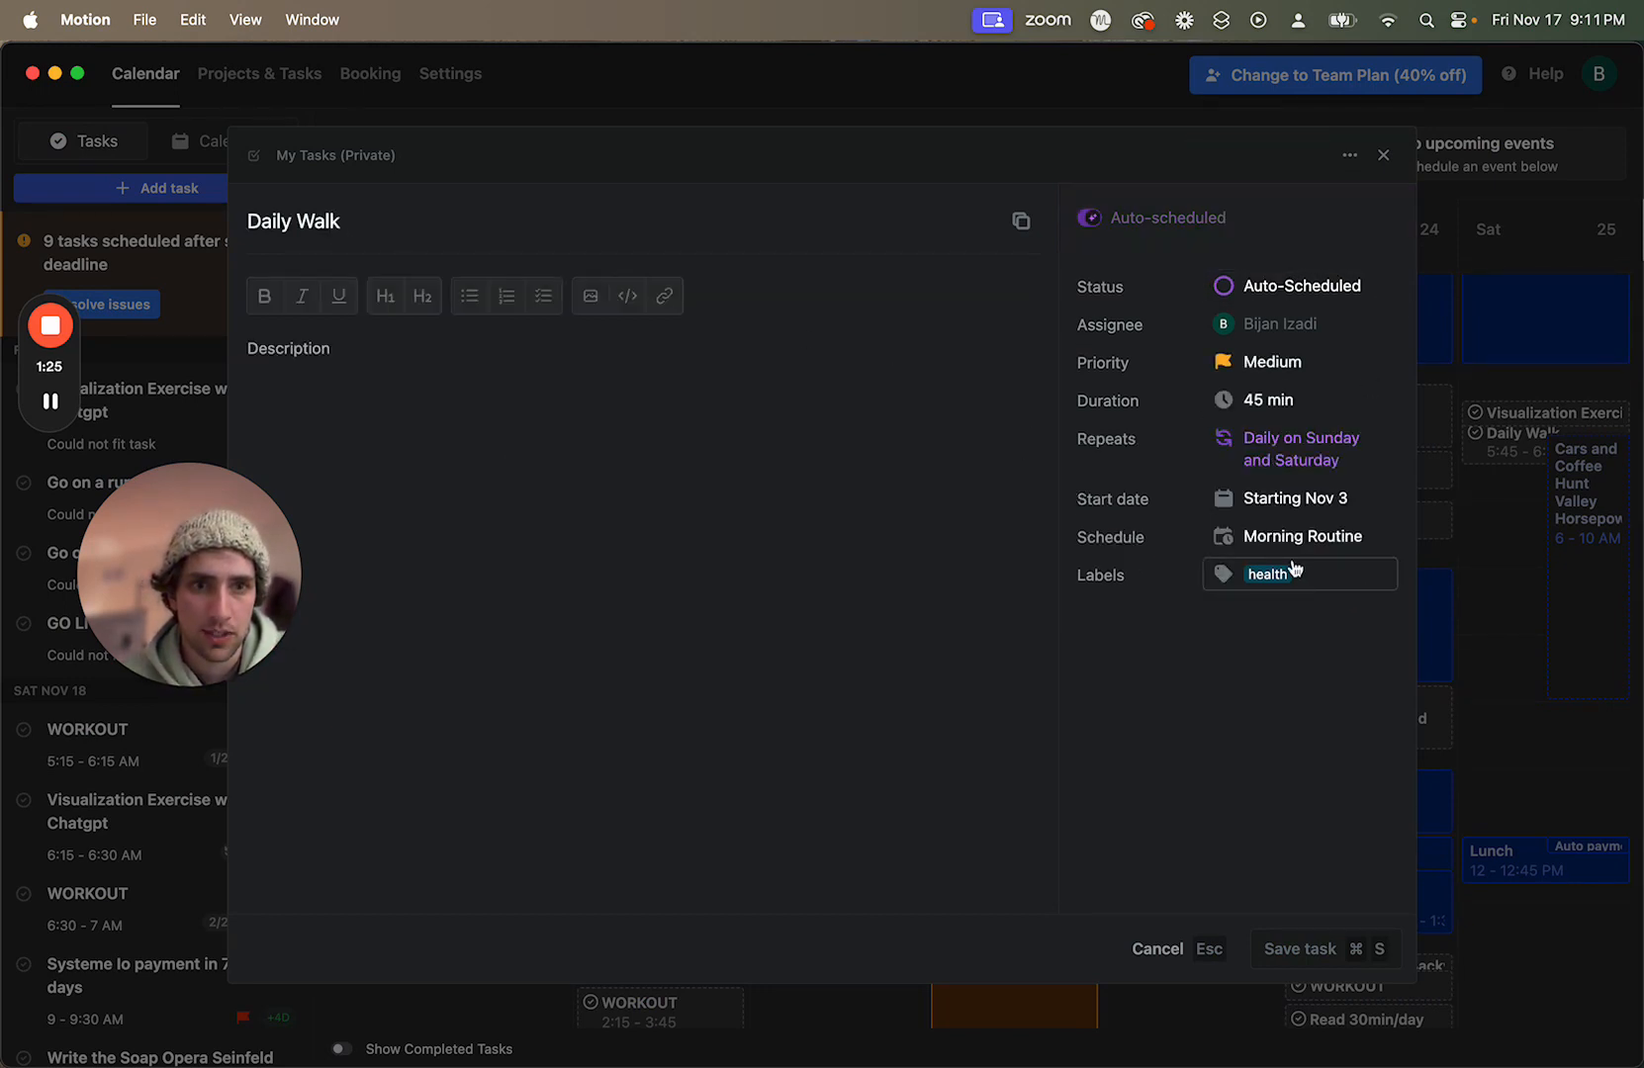
pyautogui.click(1293, 537)
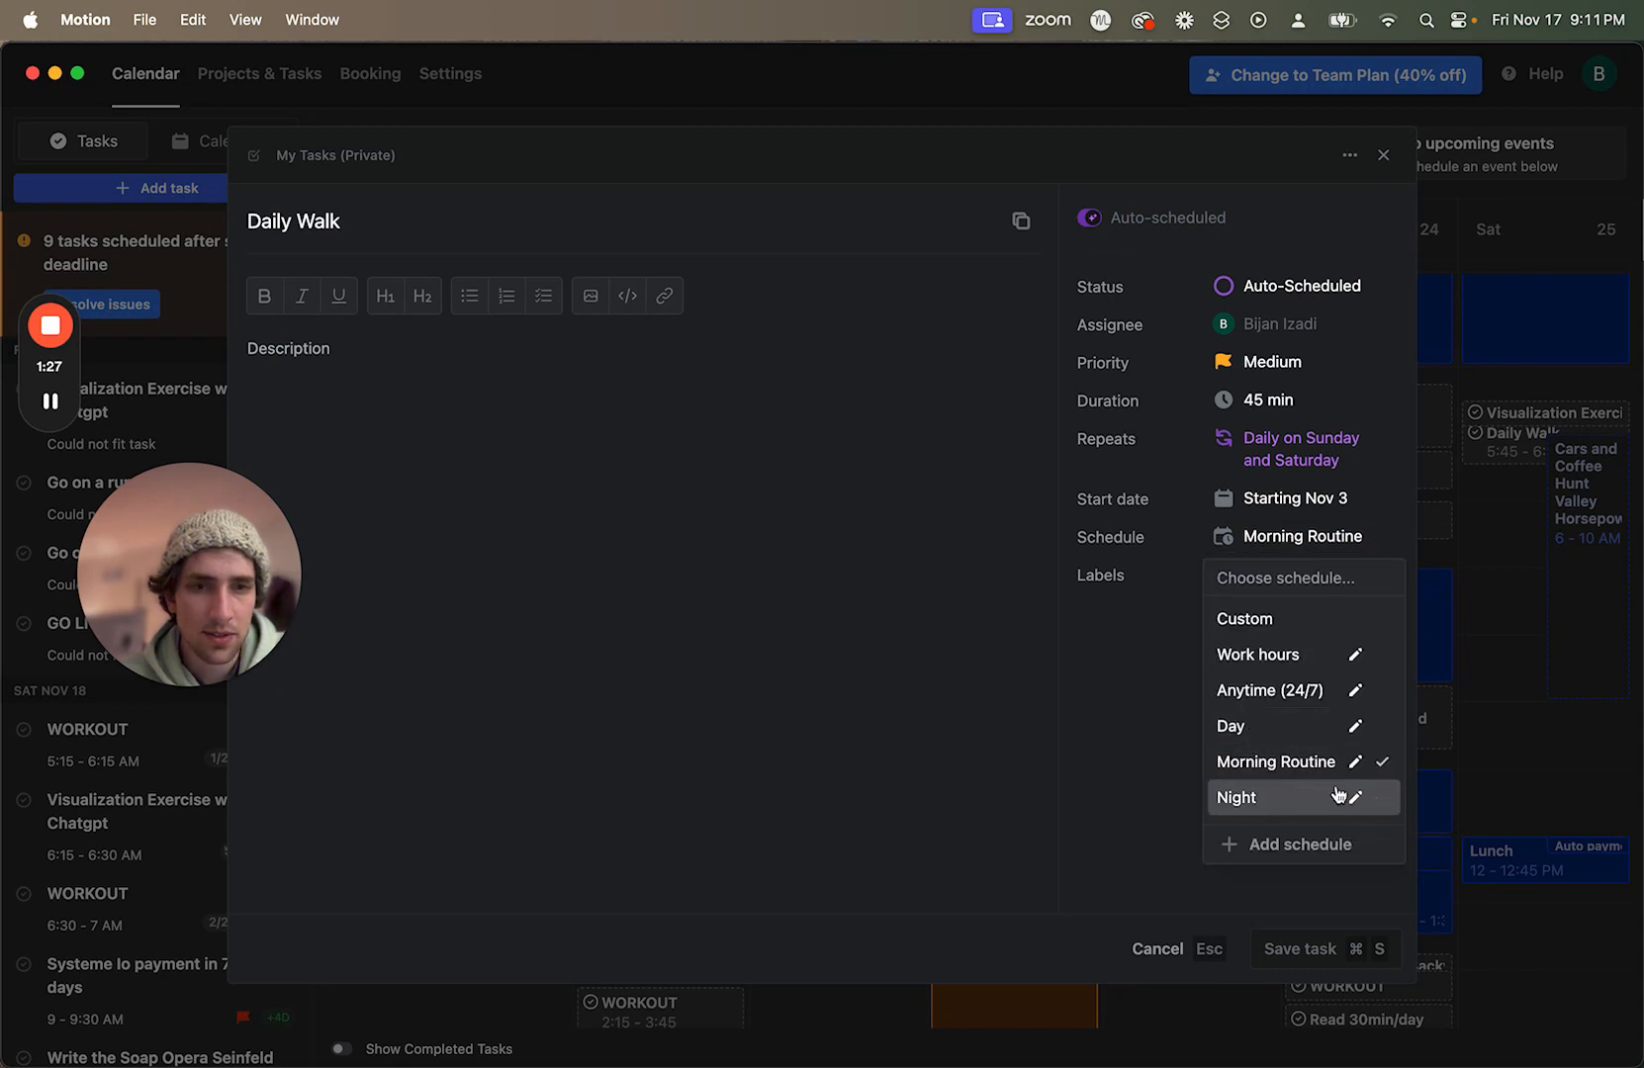
pyautogui.click(1355, 763)
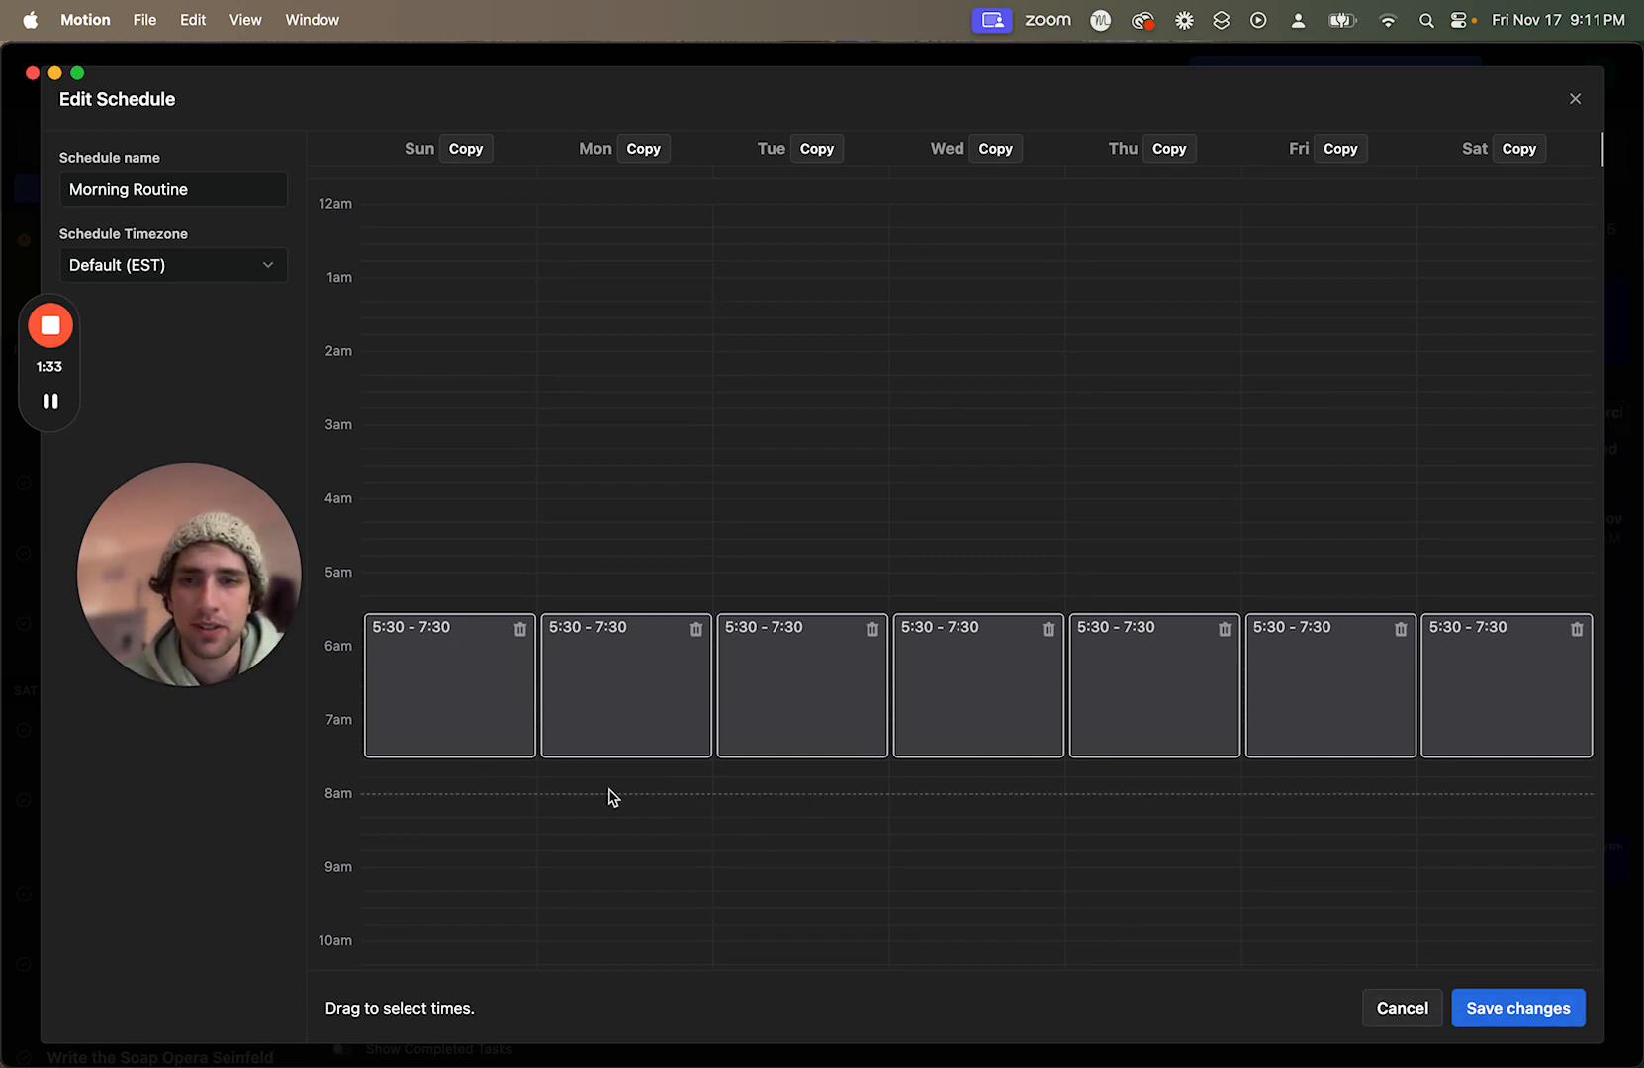
pyautogui.moveTo(491, 757); pyautogui.dragTo(489, 787)
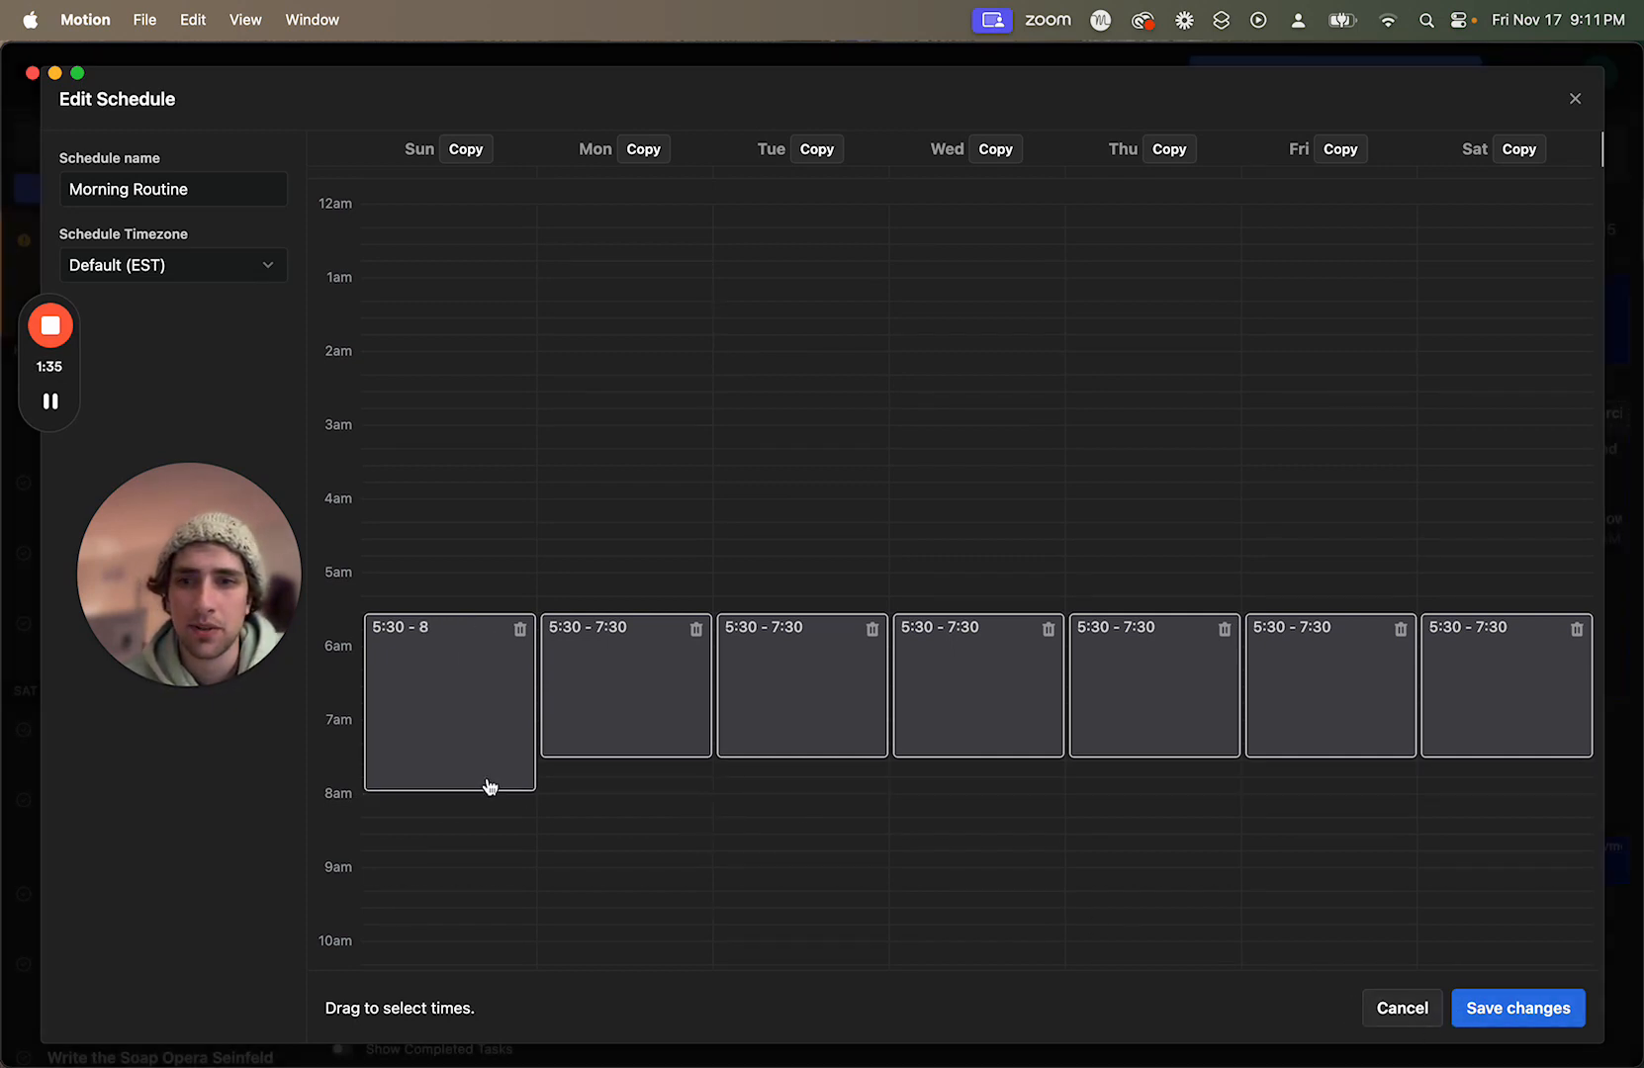
# Step: Copy the Sunday times of the Morning Routine schedule to Monday through Saturday and save the changes
pyautogui.click(475, 161)
pyautogui.click(474, 256)
pyautogui.click(474, 292)
pyautogui.click(473, 327)
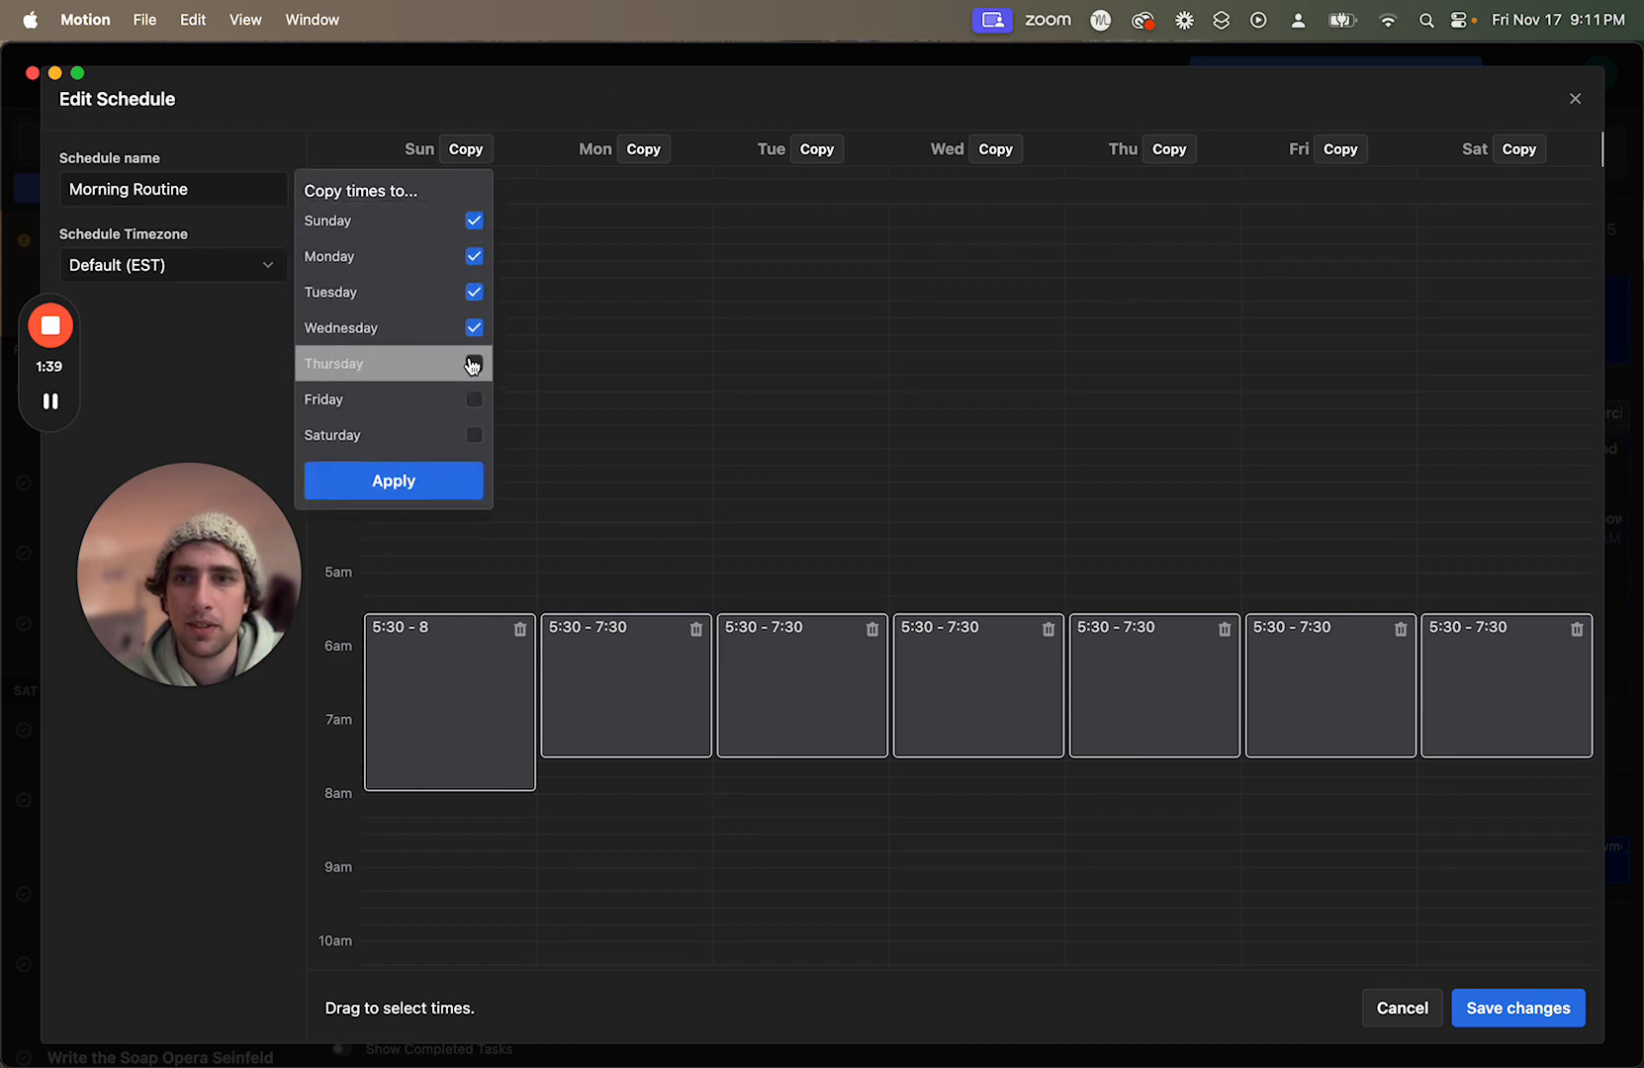
pyautogui.click(474, 398)
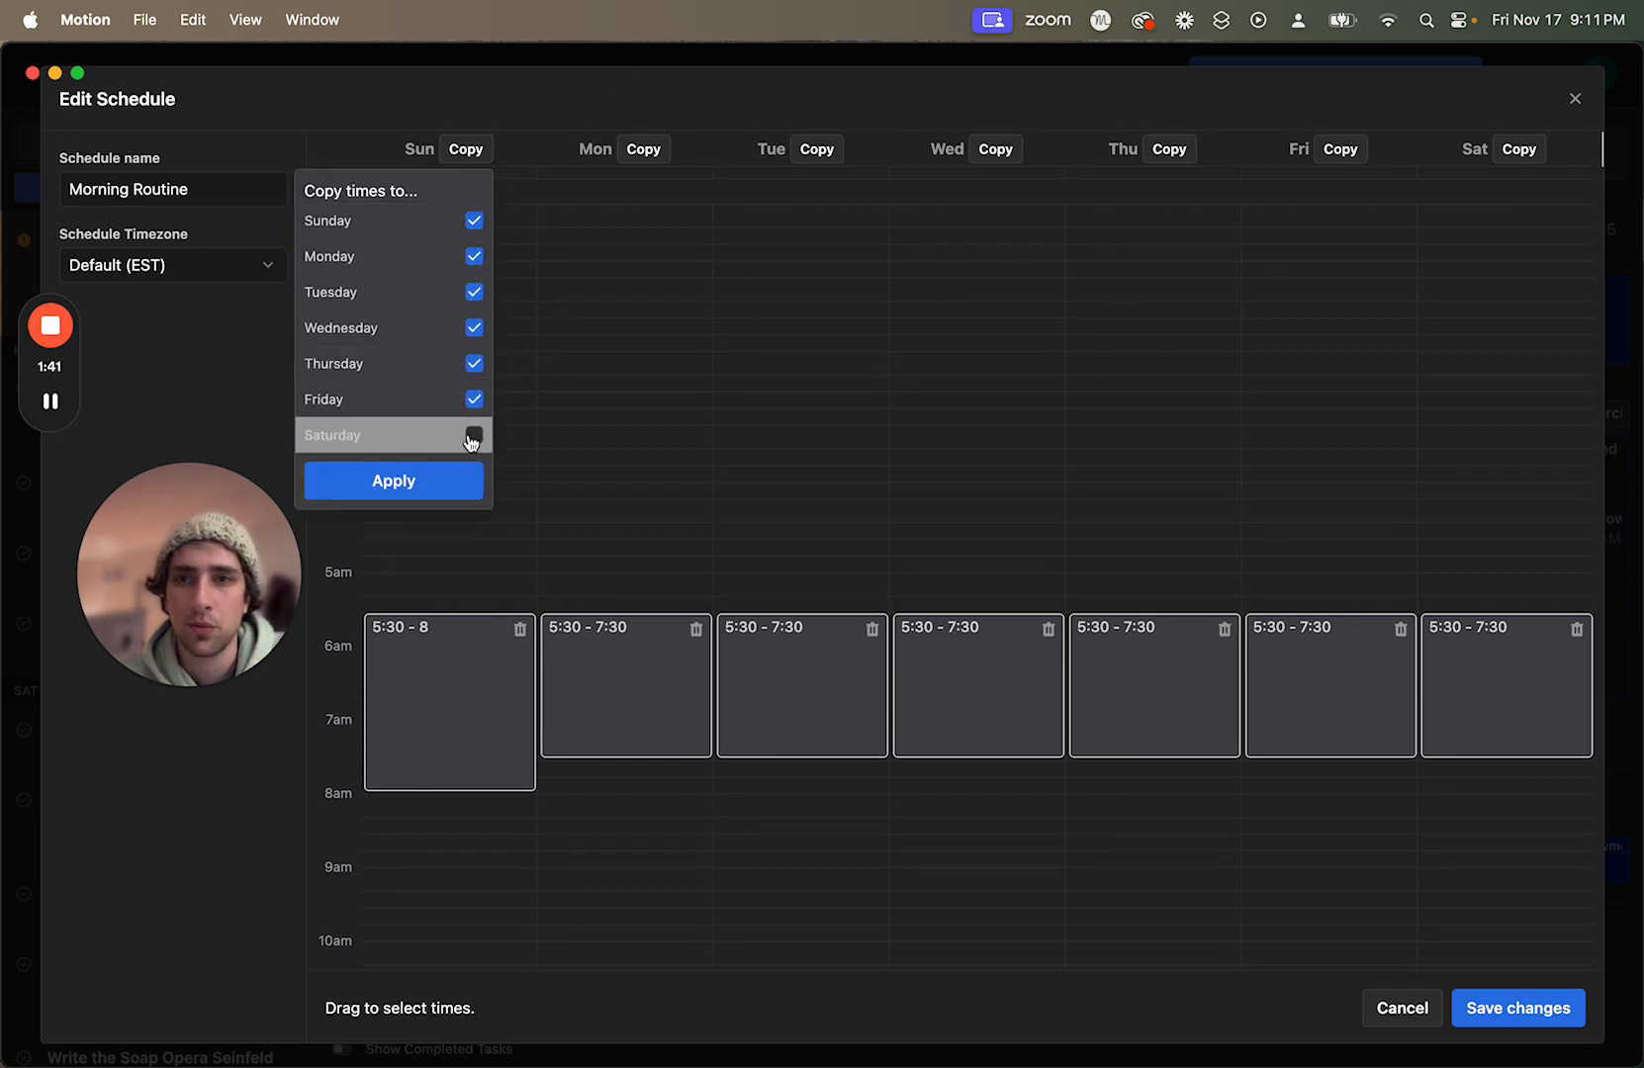
pyautogui.click(474, 435)
pyautogui.click(461, 477)
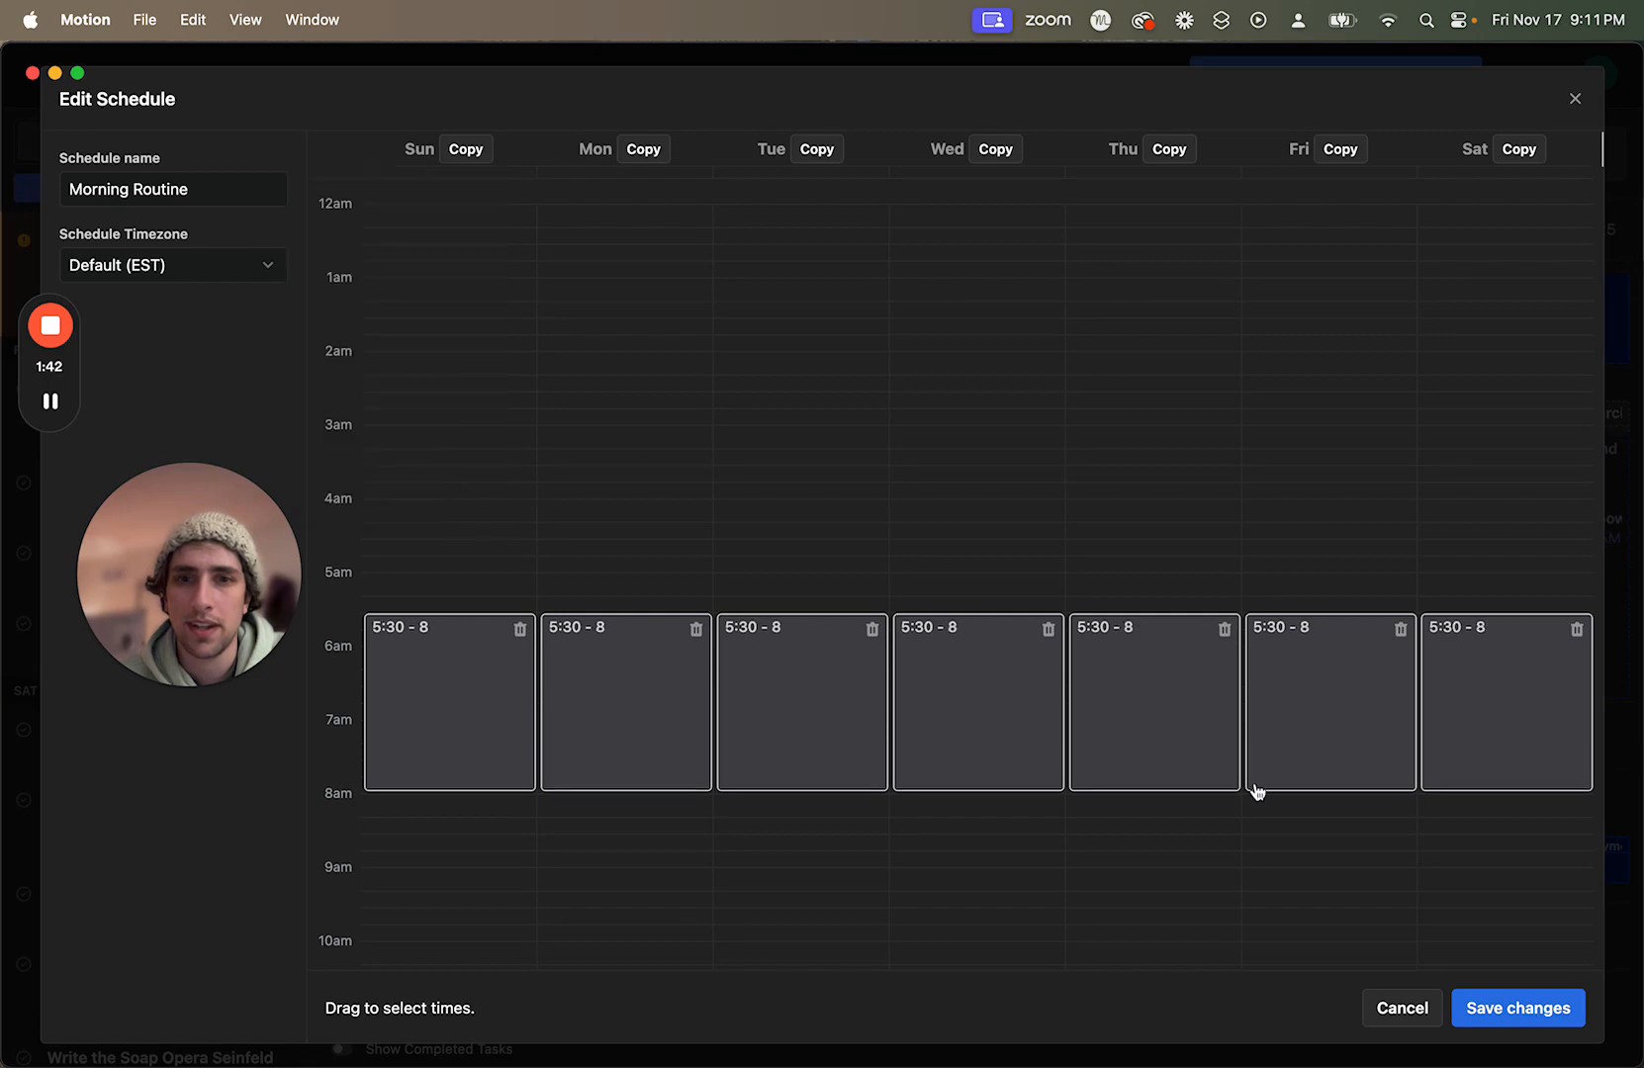
pyautogui.click(1489, 1005)
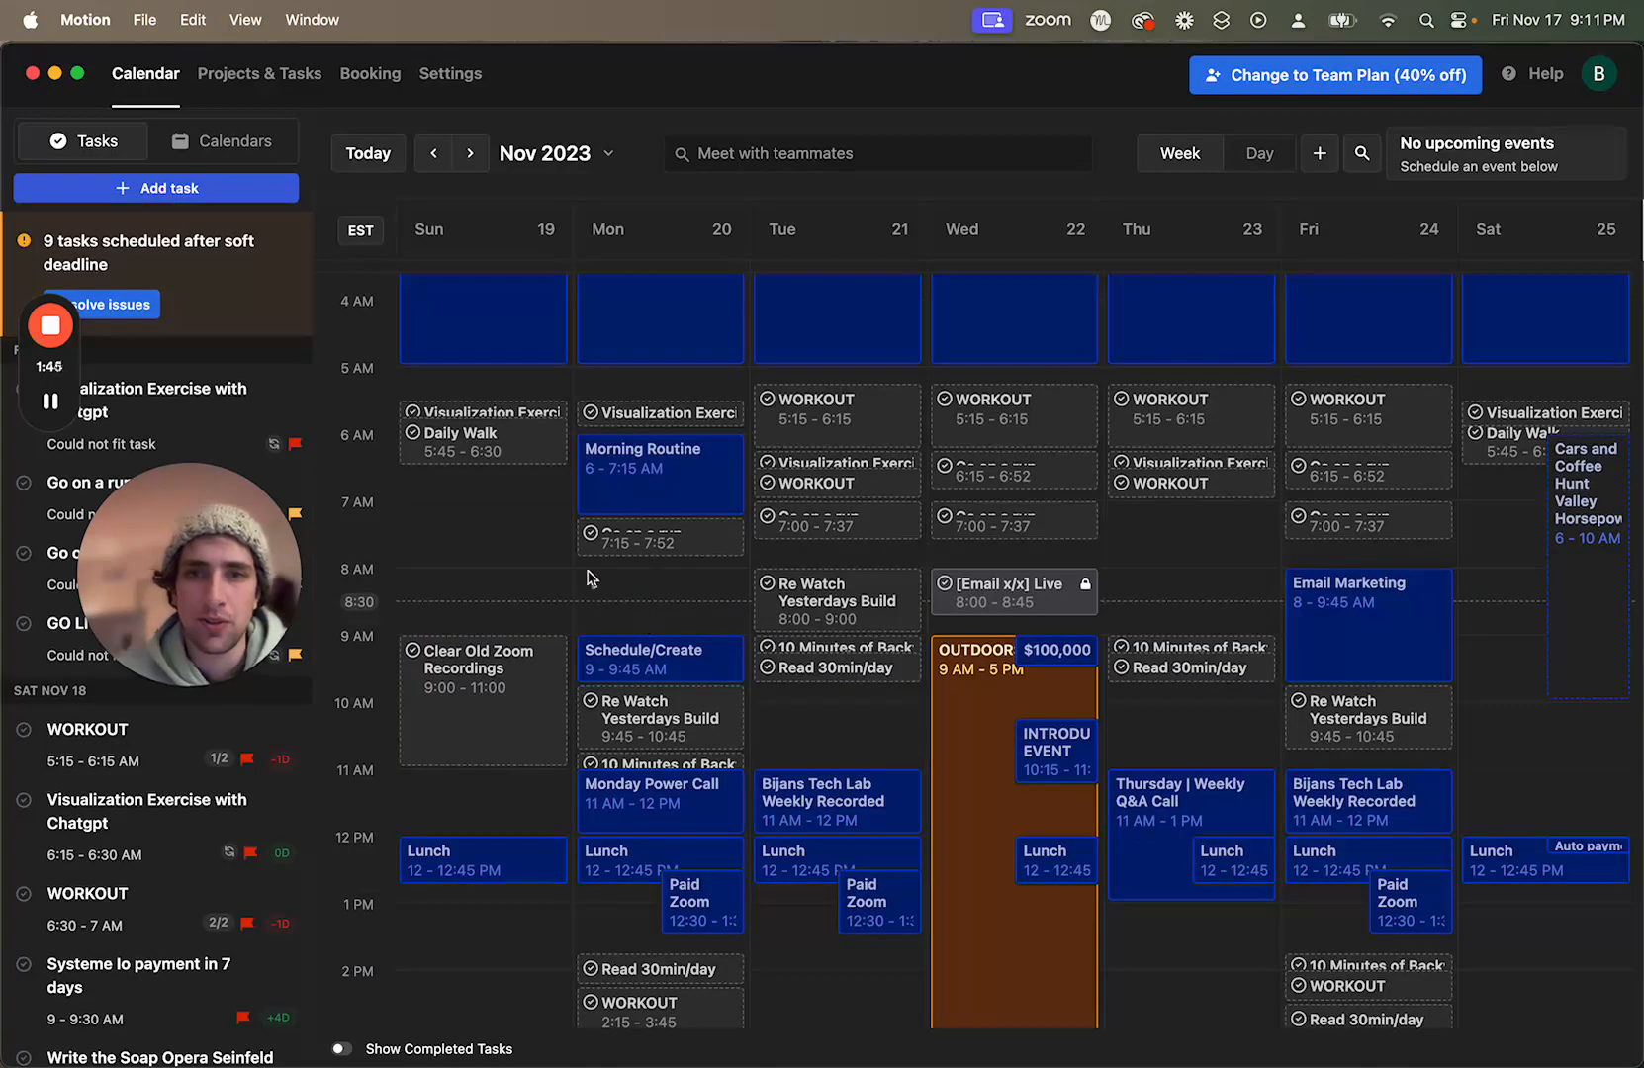
# Step: Delete the Morning Routine event on Monday, November 20 with its following events, including the single instance left on that Monday
pyautogui.scroll(1, 594, 539)
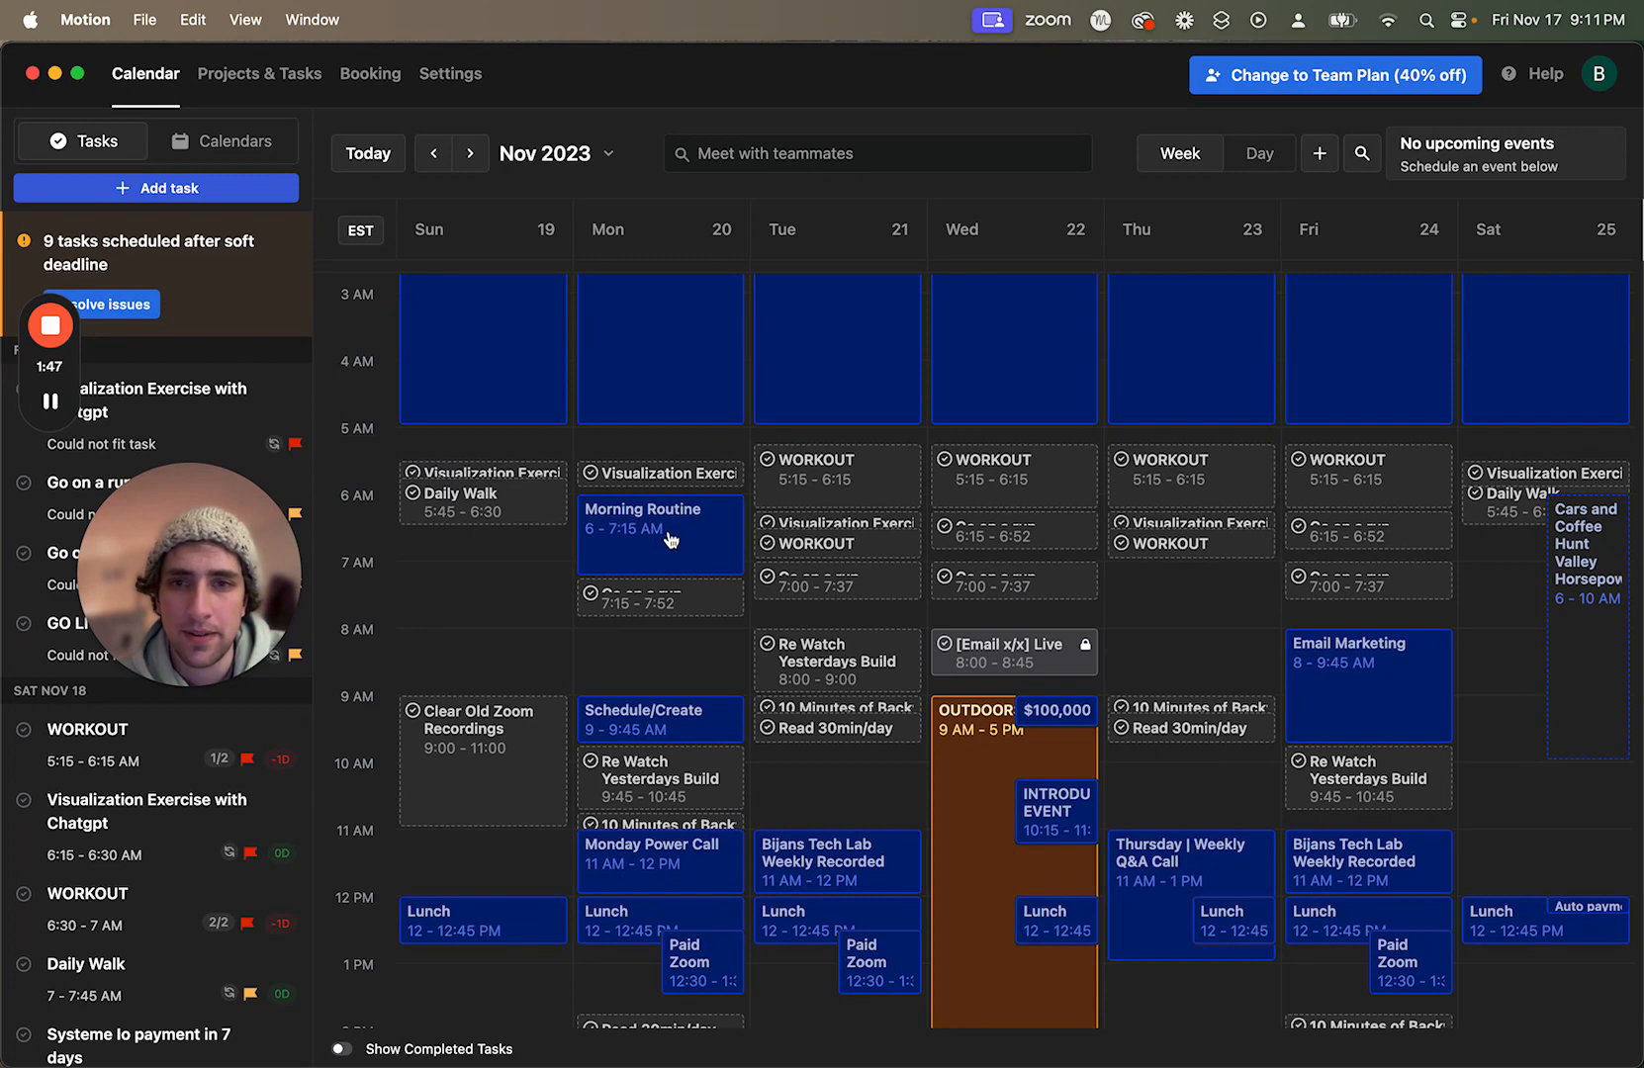
pyautogui.click(672, 539)
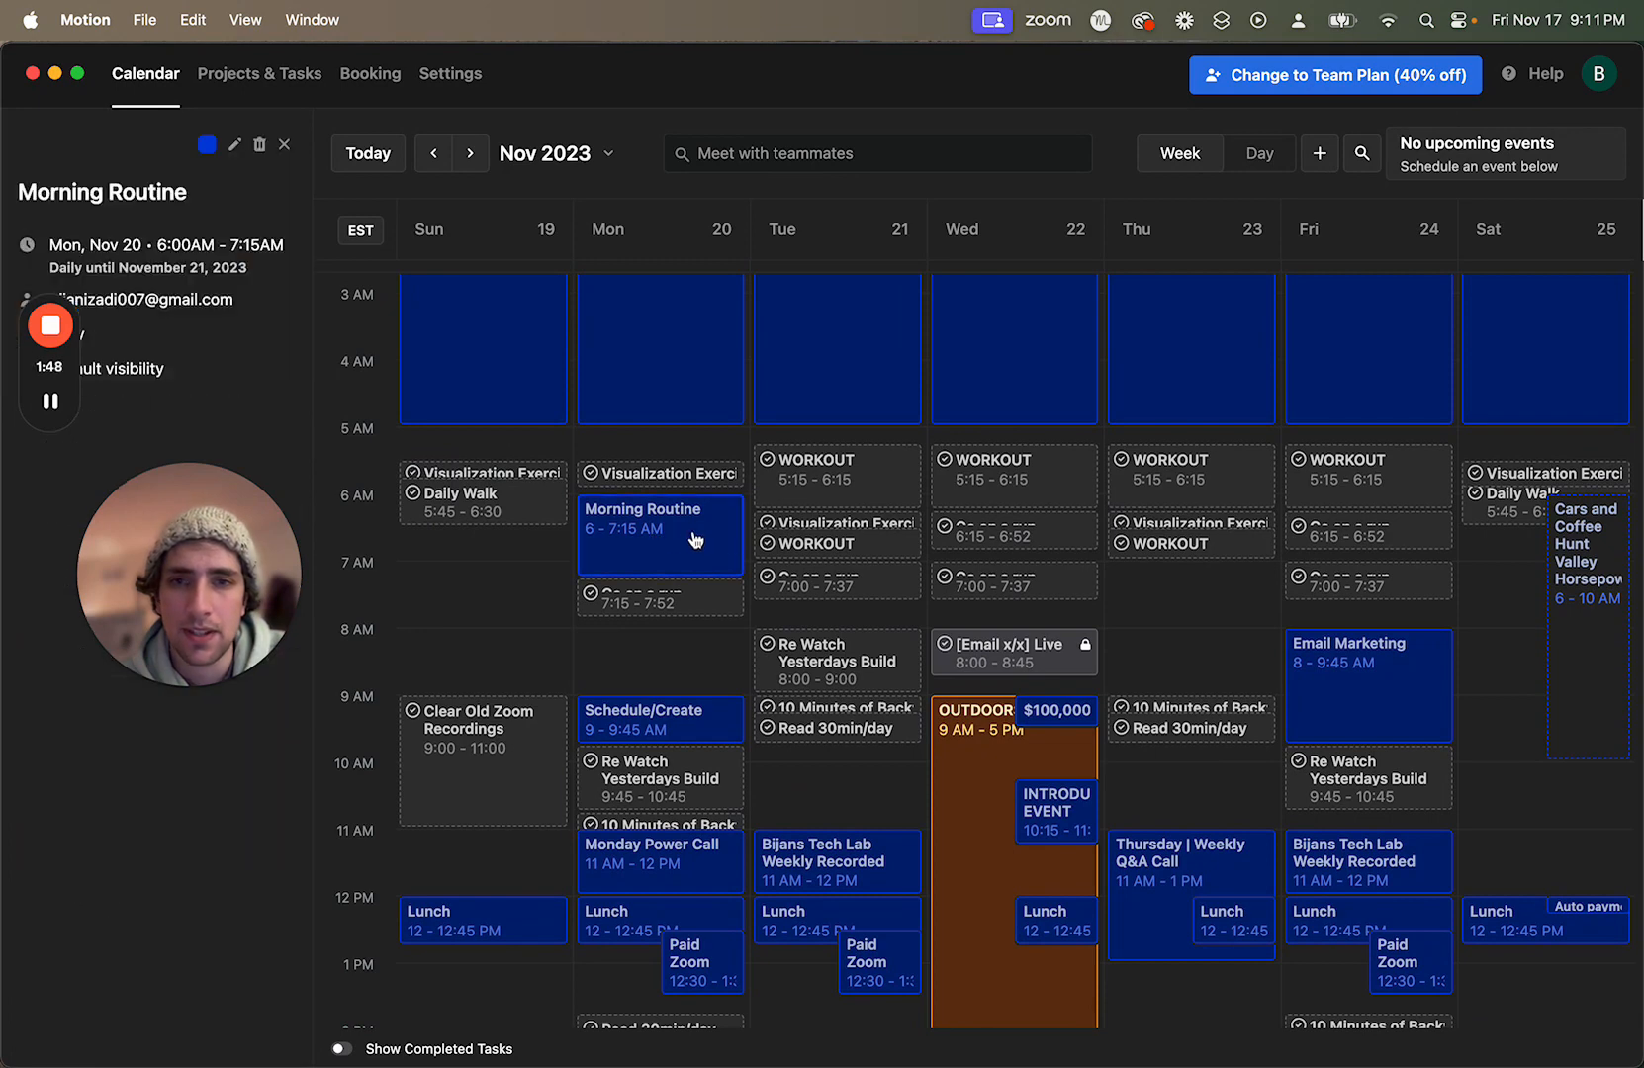
pyautogui.click(267, 149)
pyautogui.click(820, 554)
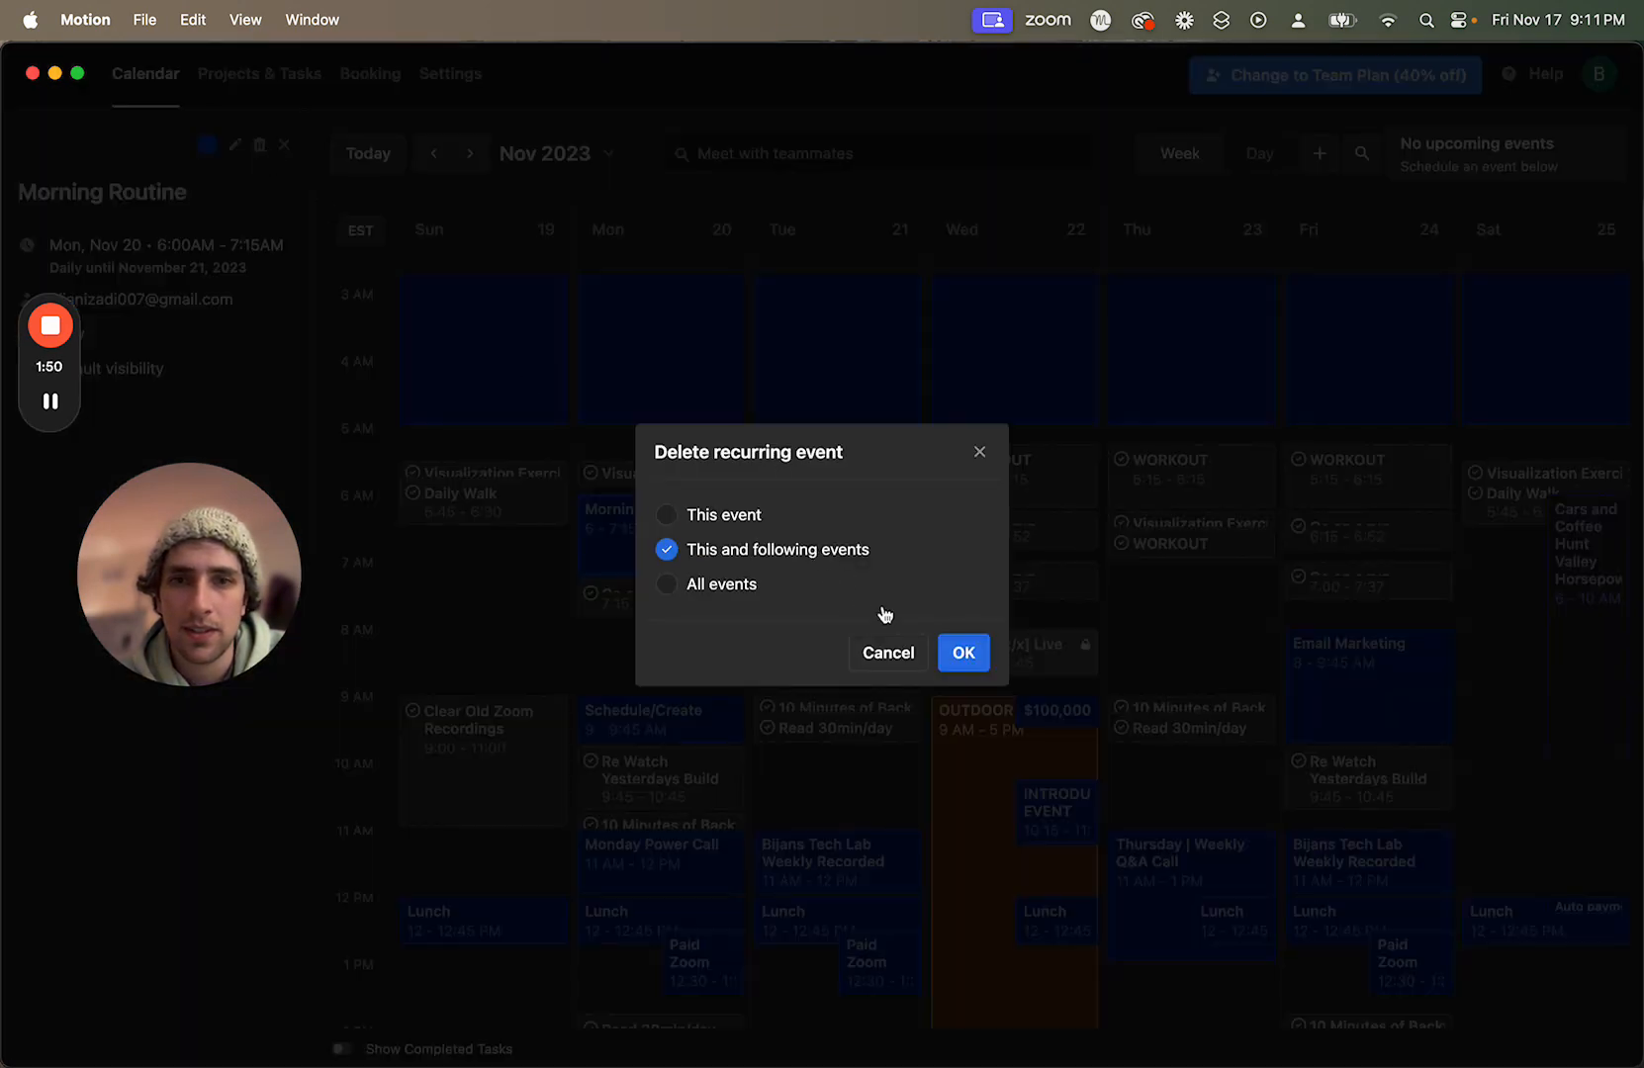
pyautogui.click(964, 653)
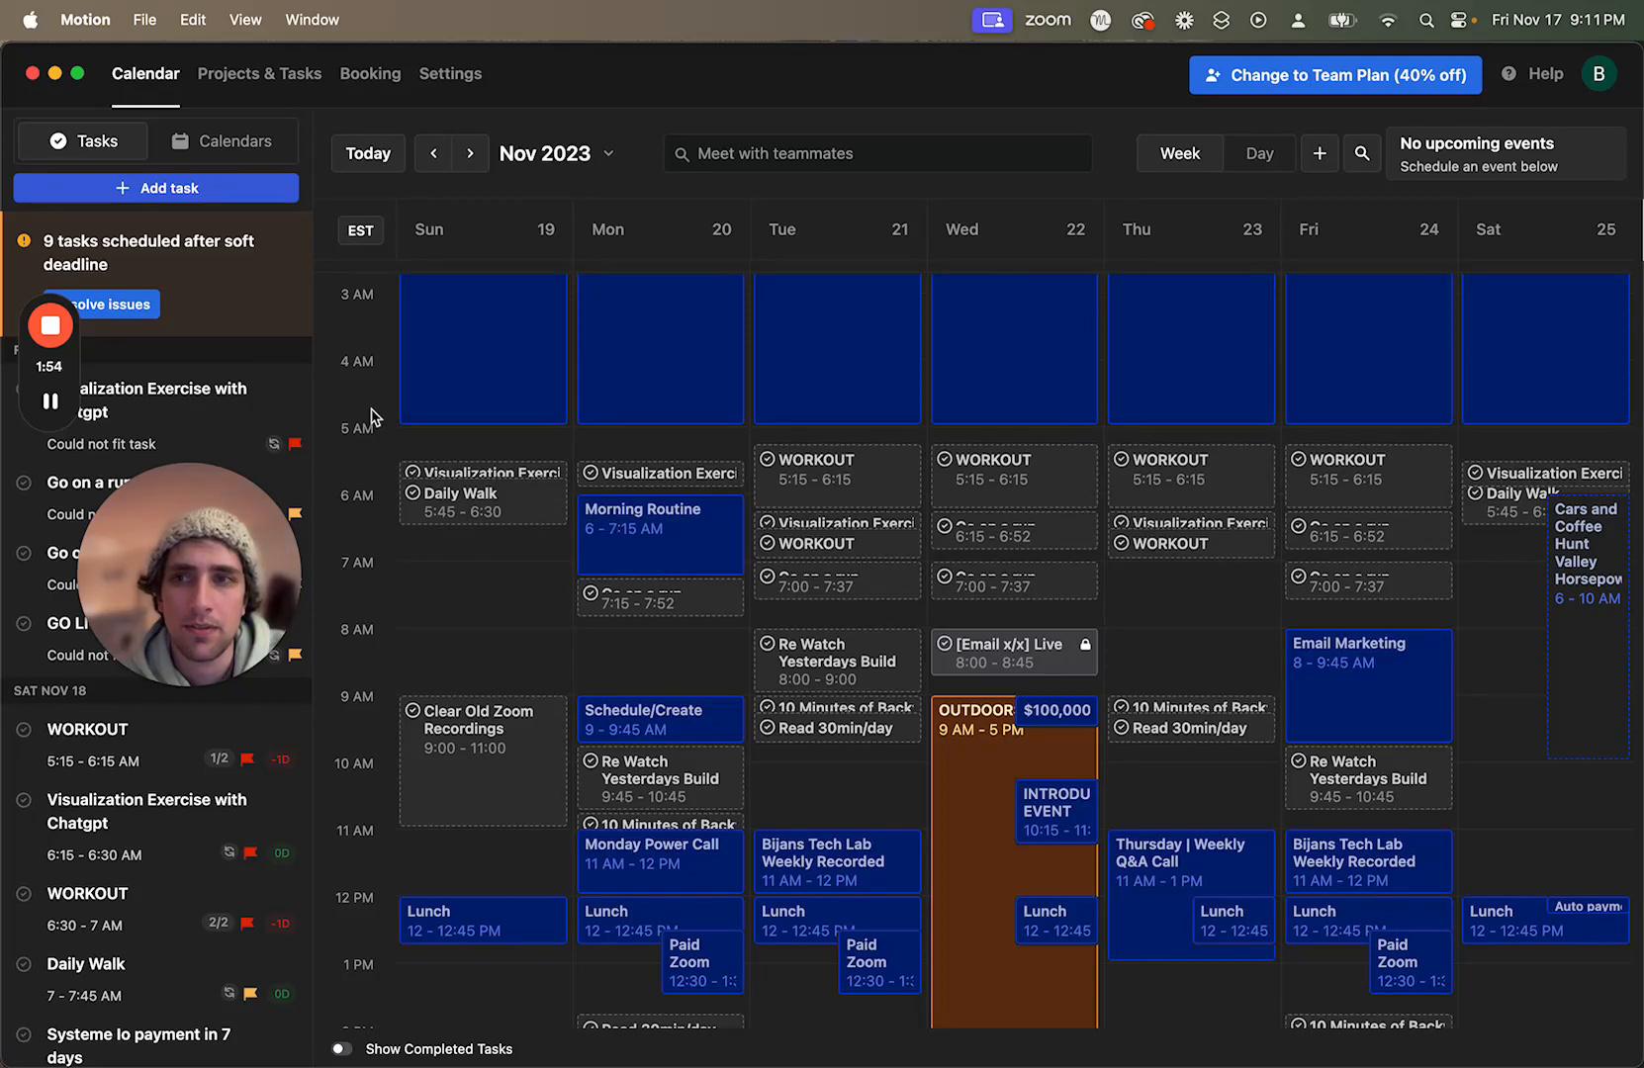
pyautogui.click(685, 542)
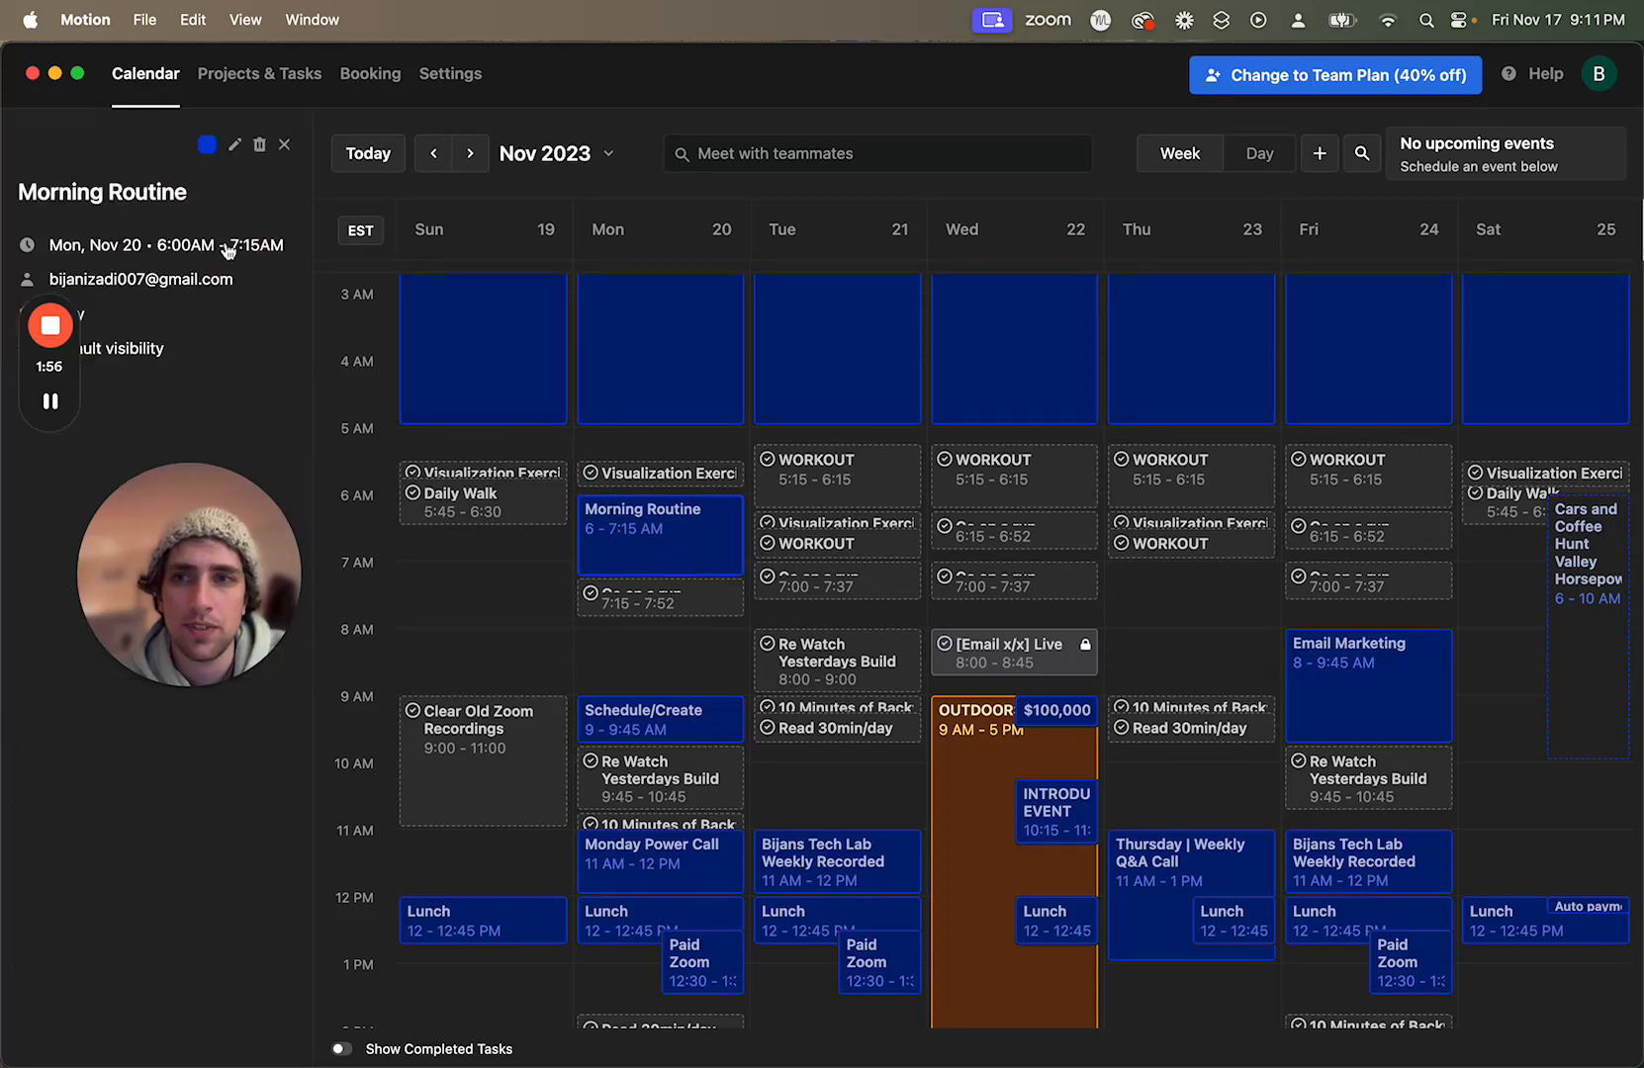
pyautogui.click(267, 148)
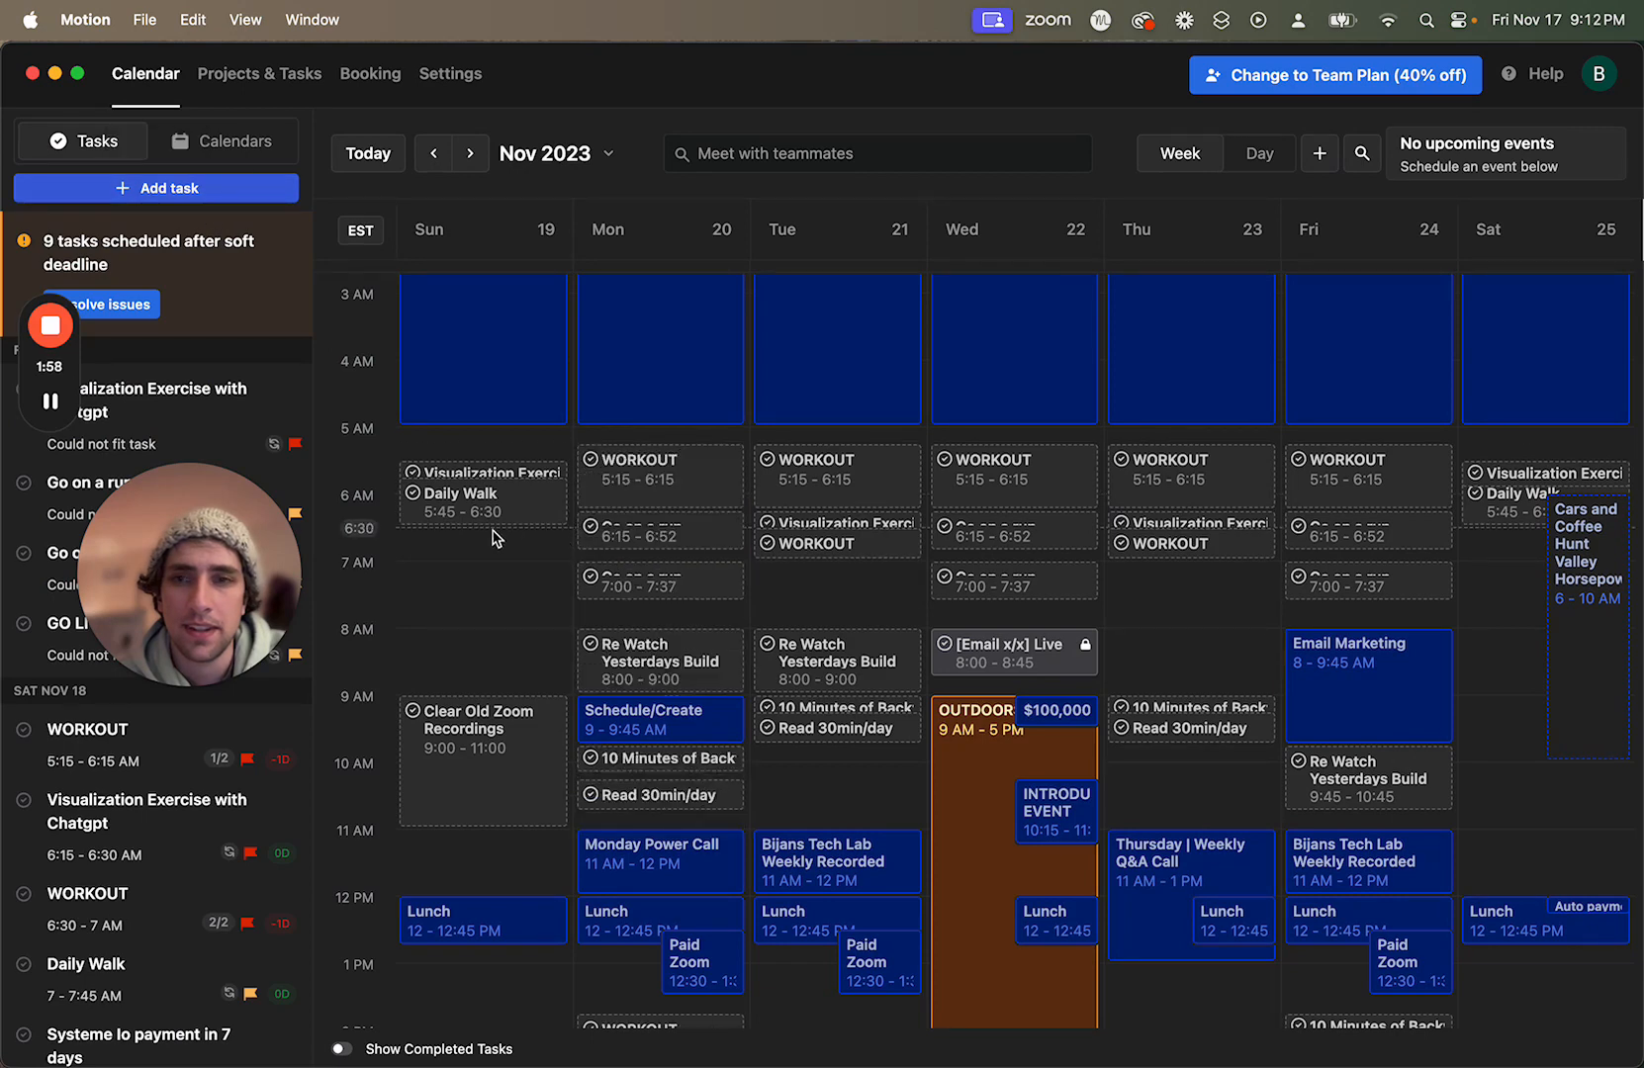
# Step: Set the schedule of Monday's recurring WORKOUT task to Day and save the task
pyautogui.scroll(2, 587, 504)
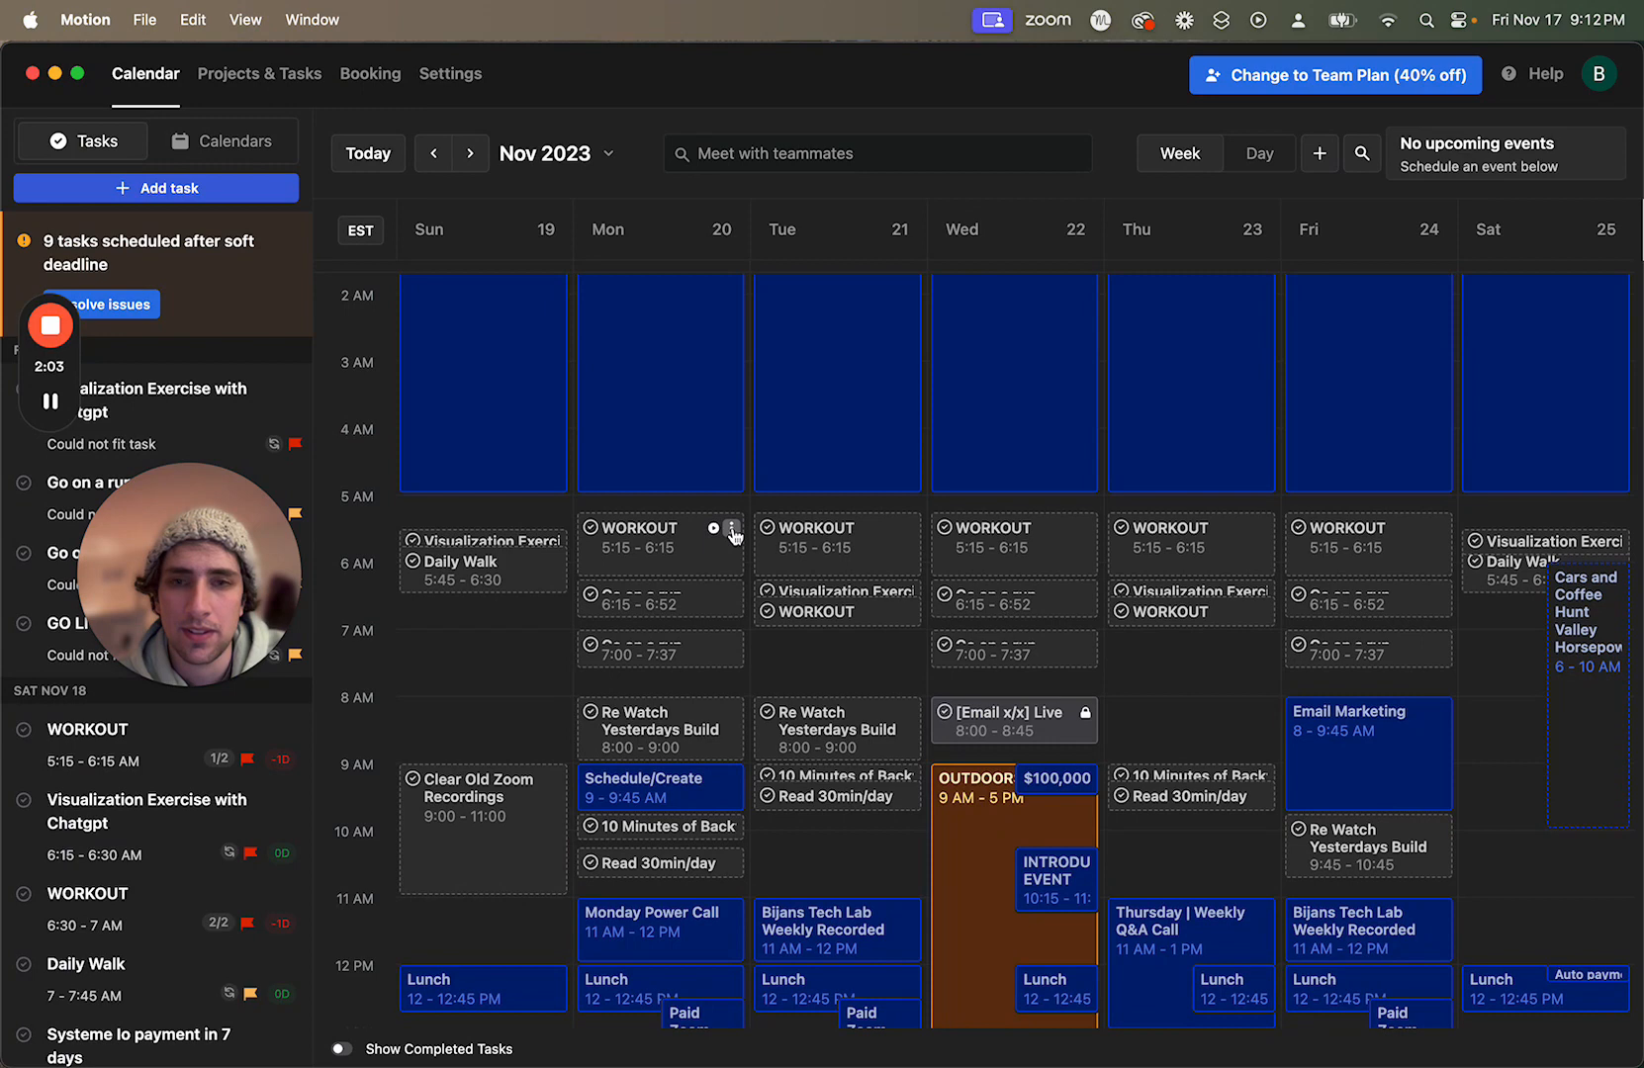
pyautogui.click(692, 509)
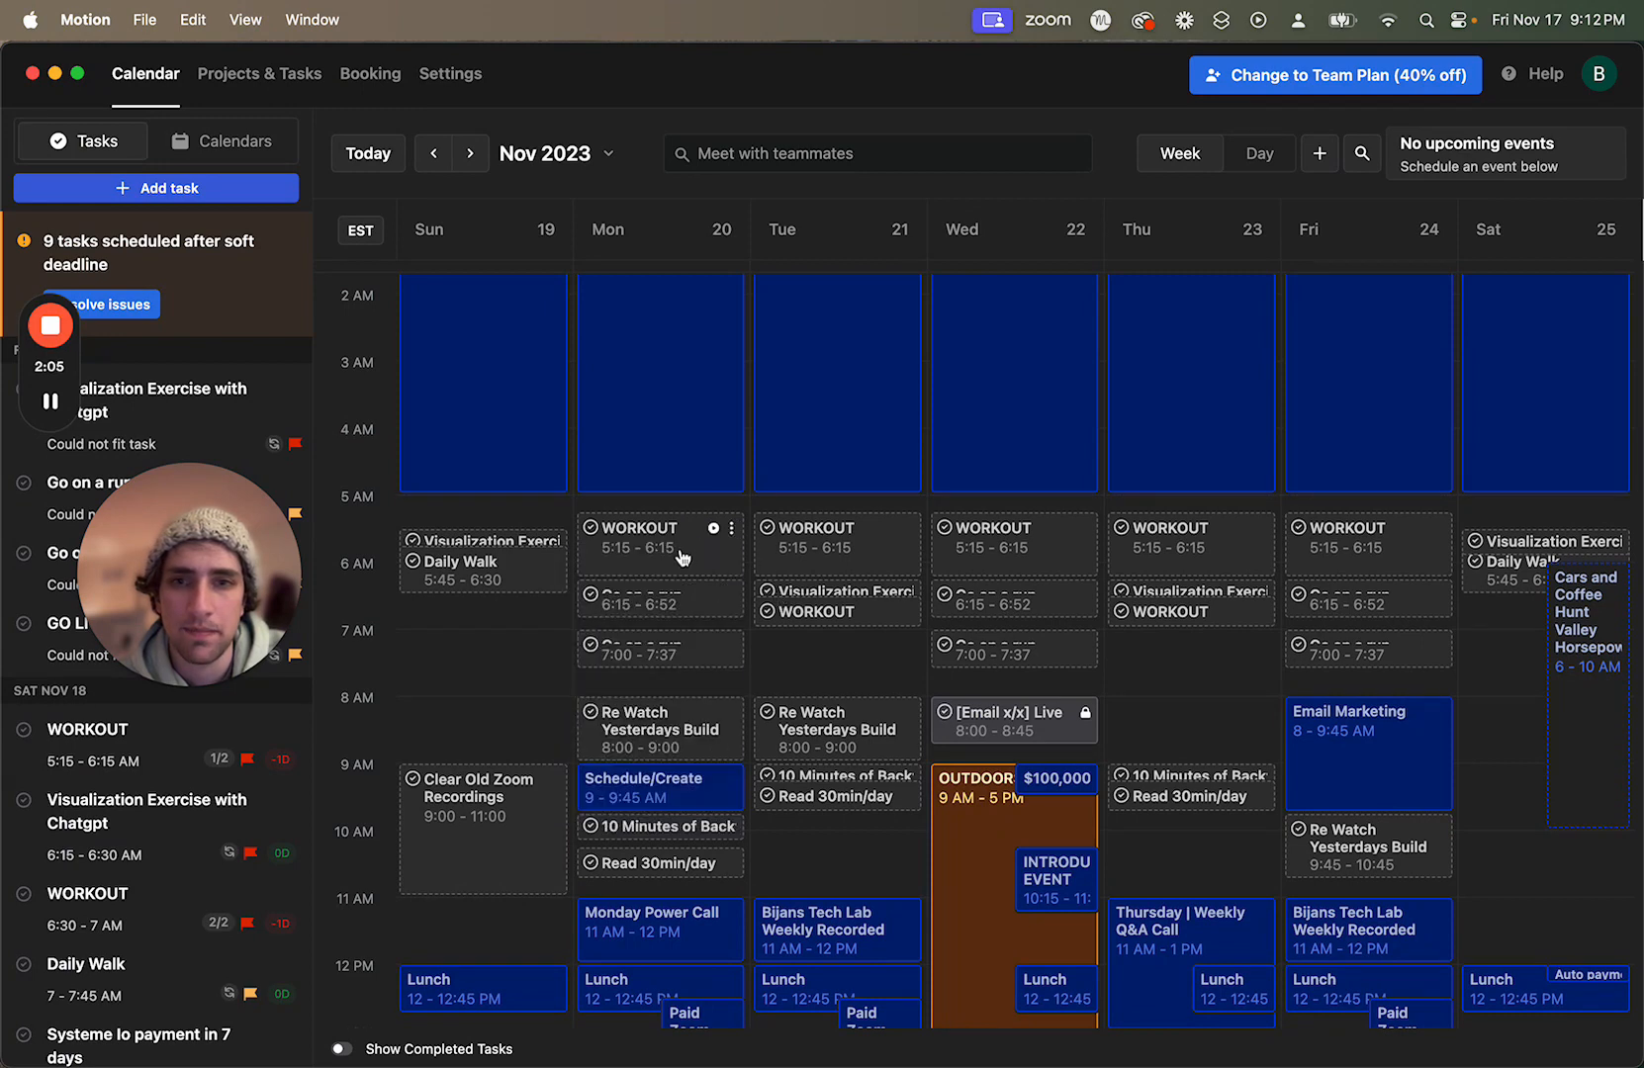
pyautogui.click(680, 551)
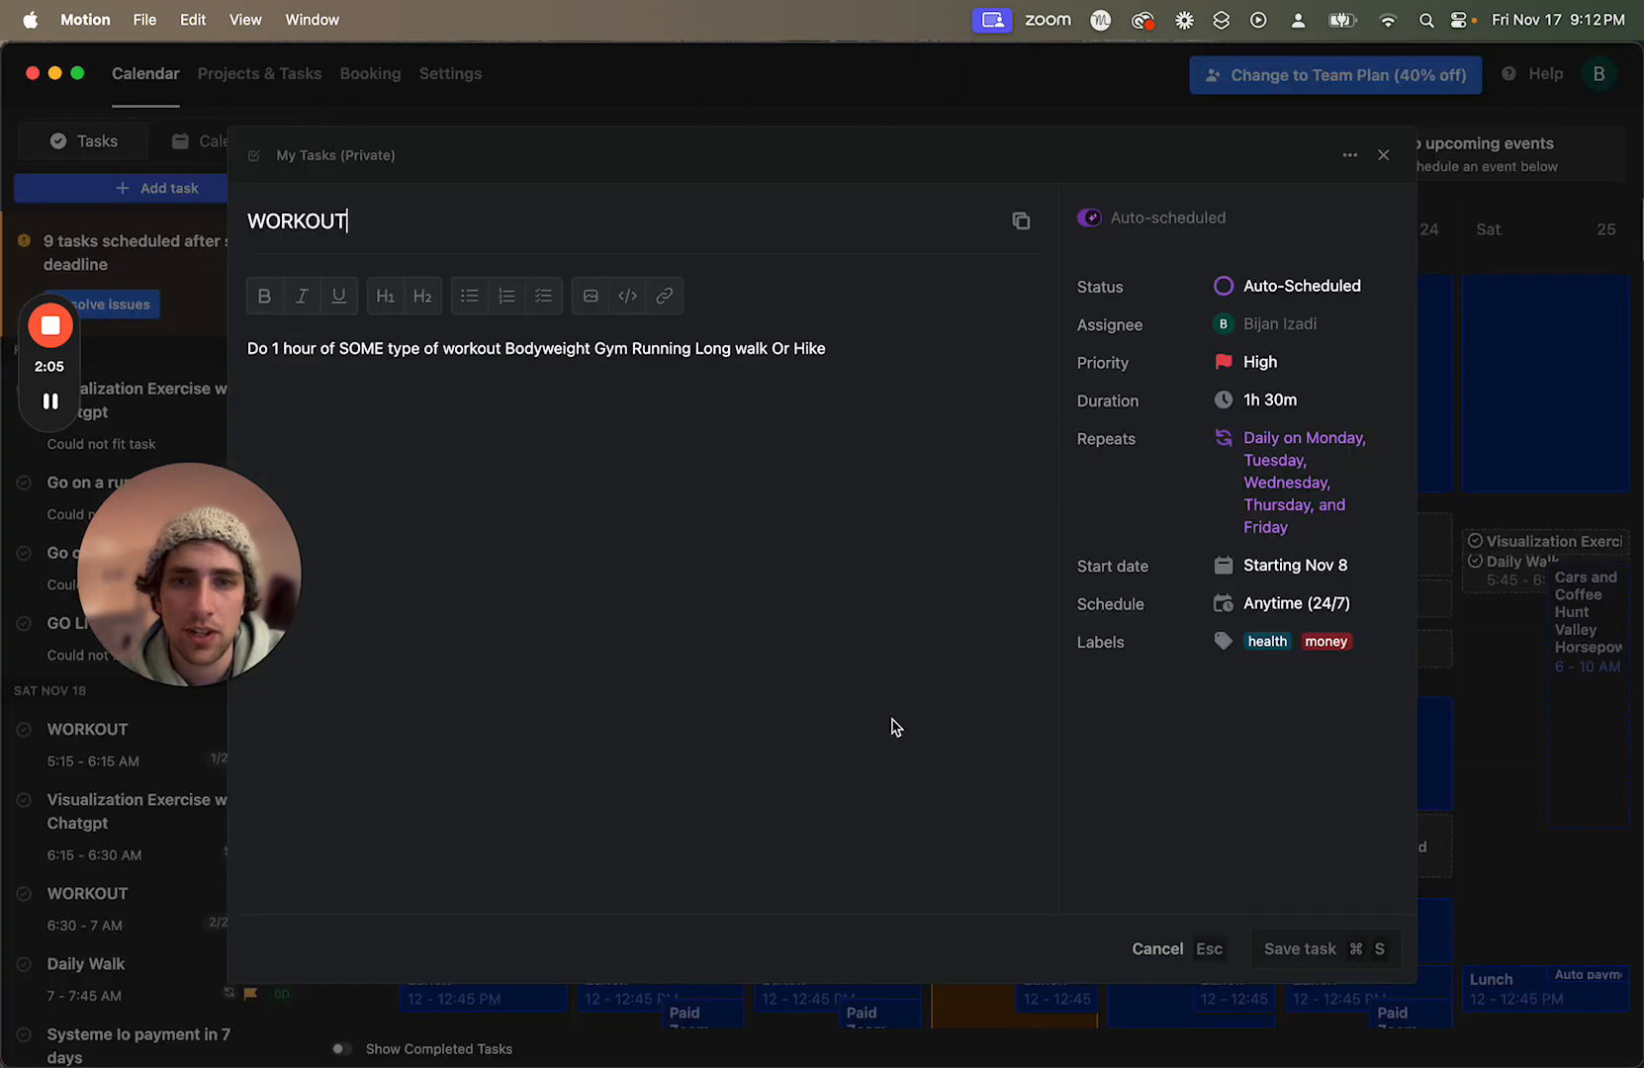
pyautogui.click(1293, 627)
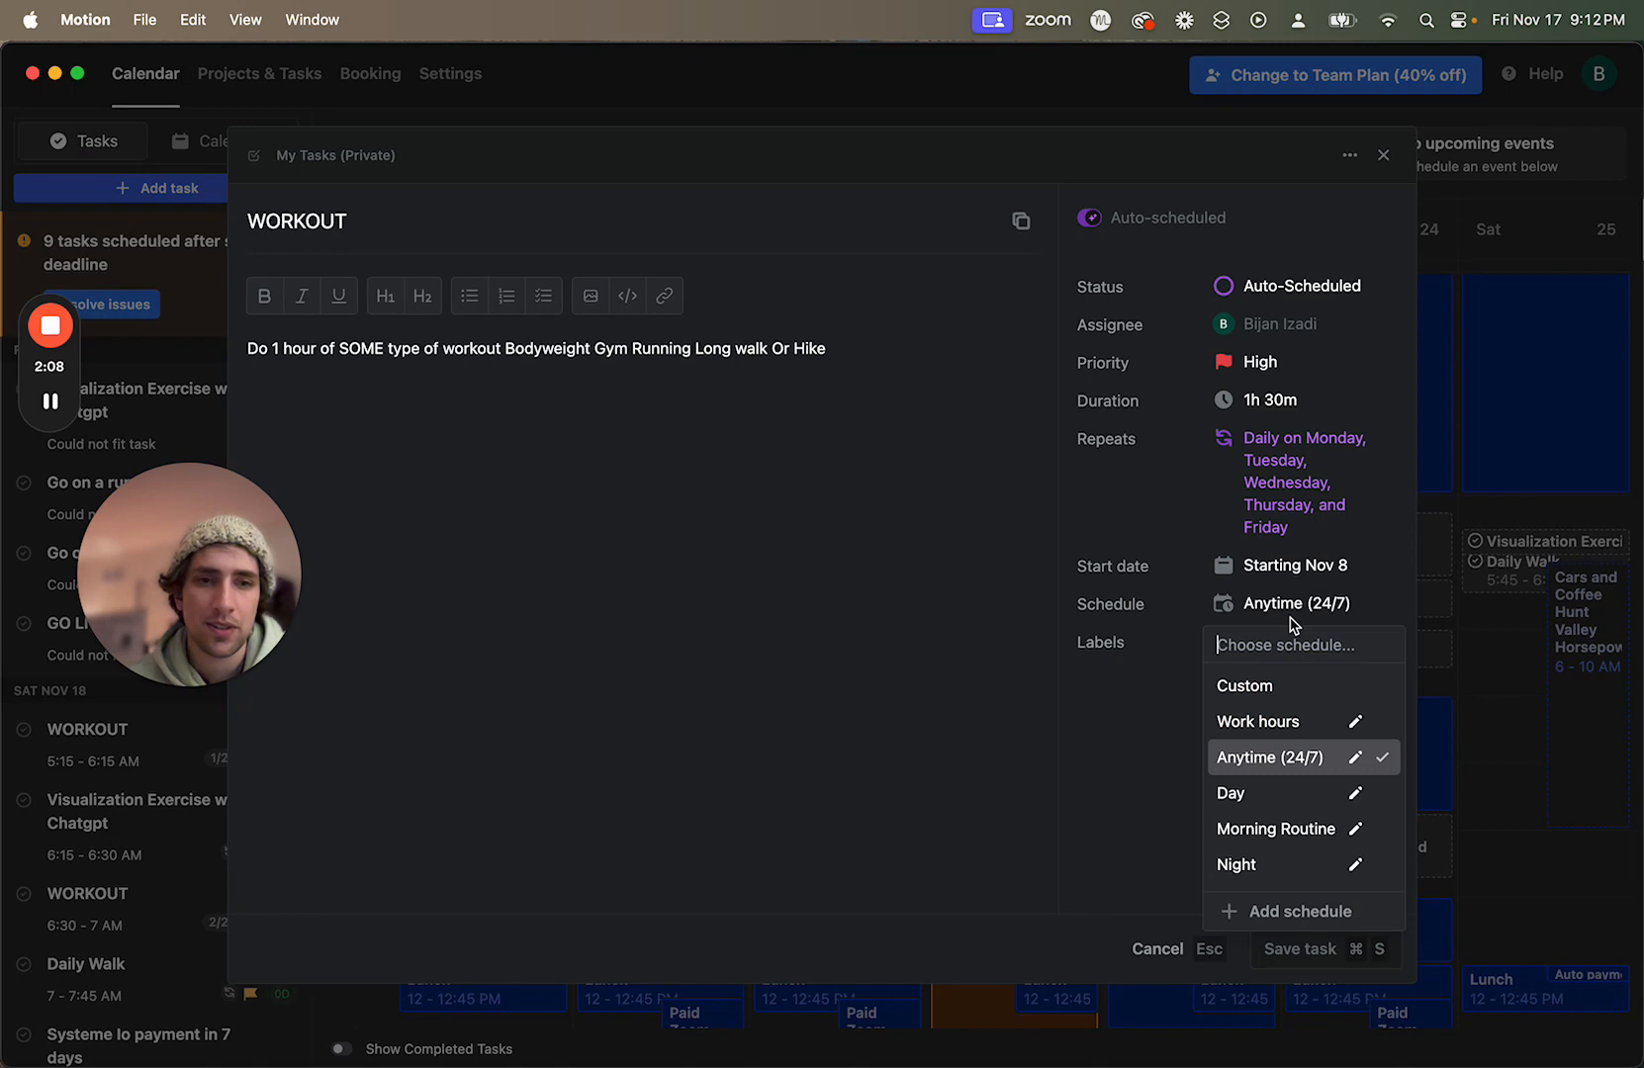
pyautogui.click(1257, 796)
pyautogui.click(1341, 947)
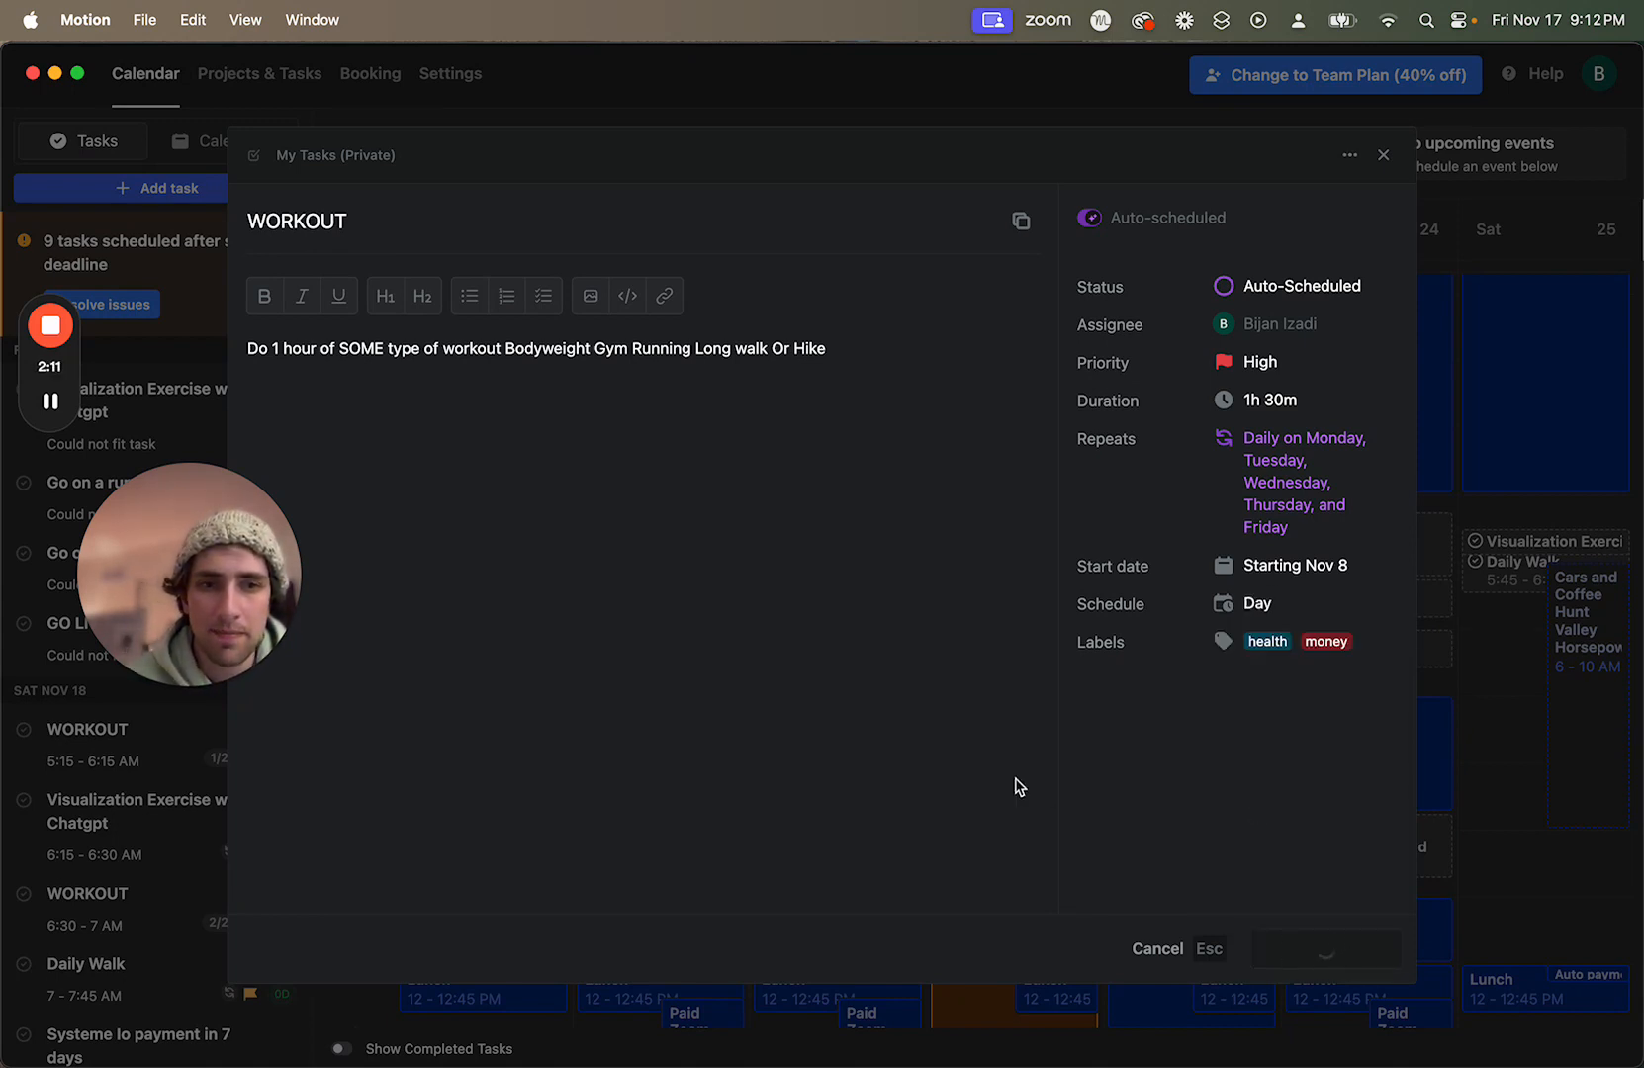
pyautogui.click(1484, 676)
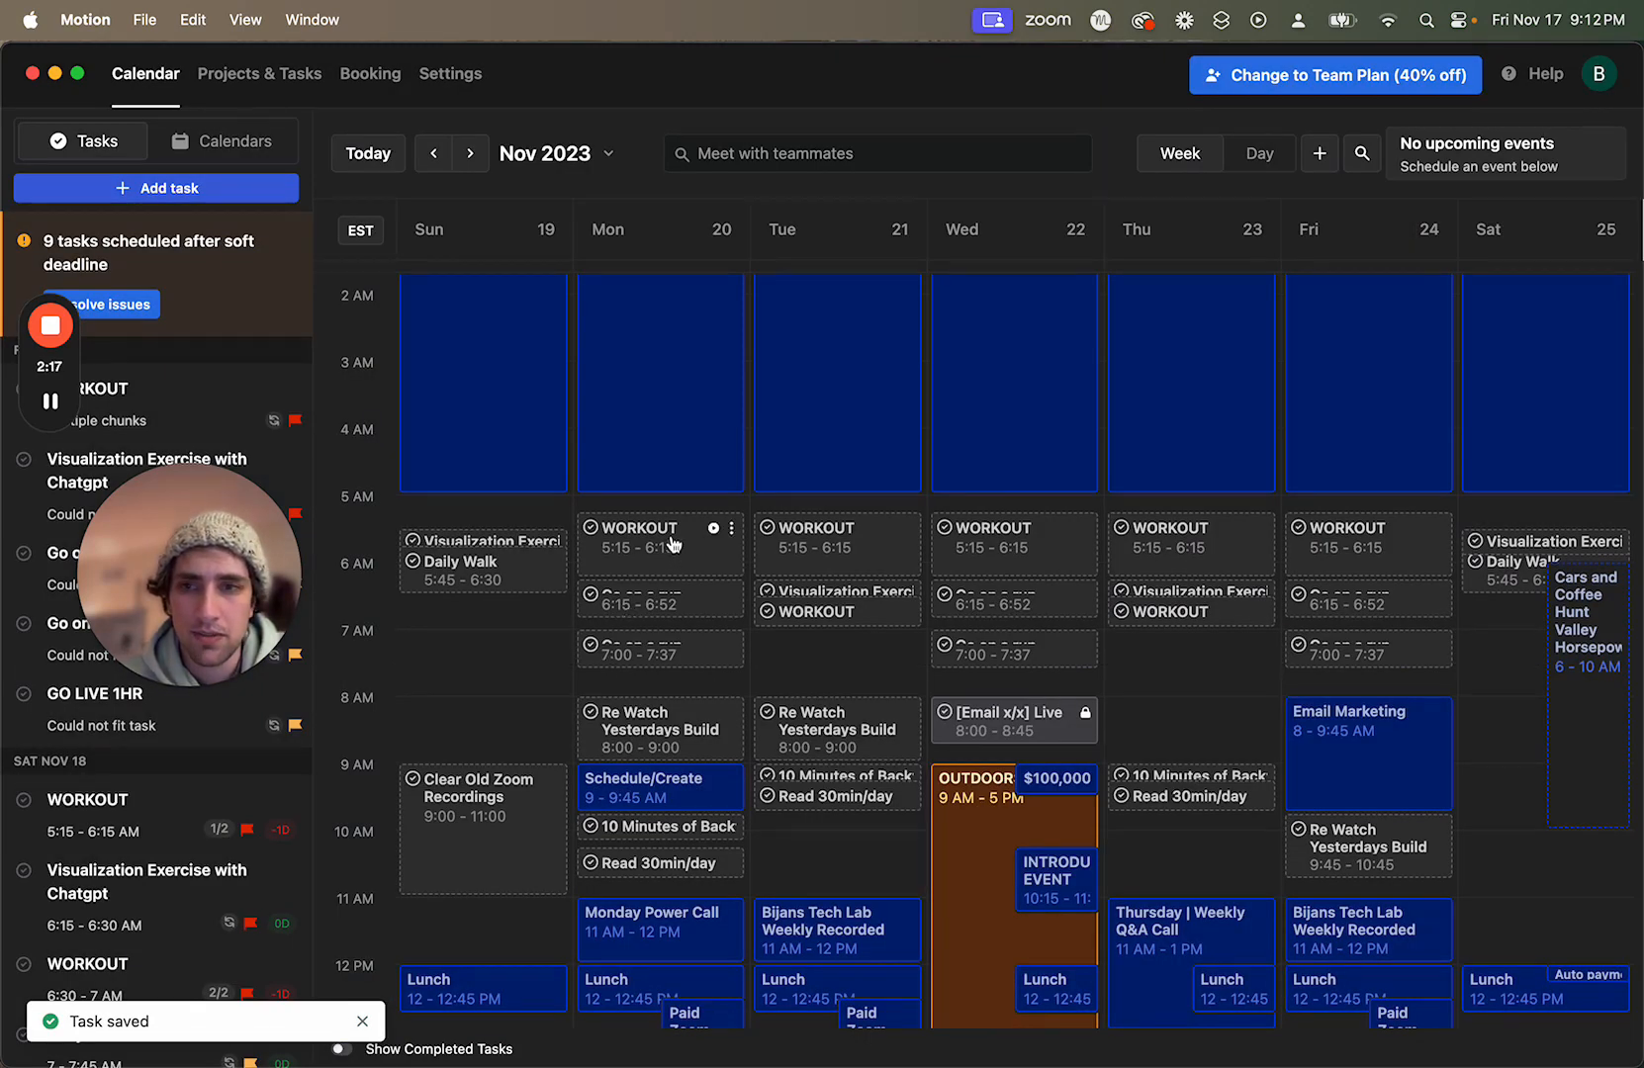
# Step: Set the schedule of Monday's first recurring Go on a run task to Day and save the task
pyautogui.click(649, 590)
pyautogui.click(1519, 529)
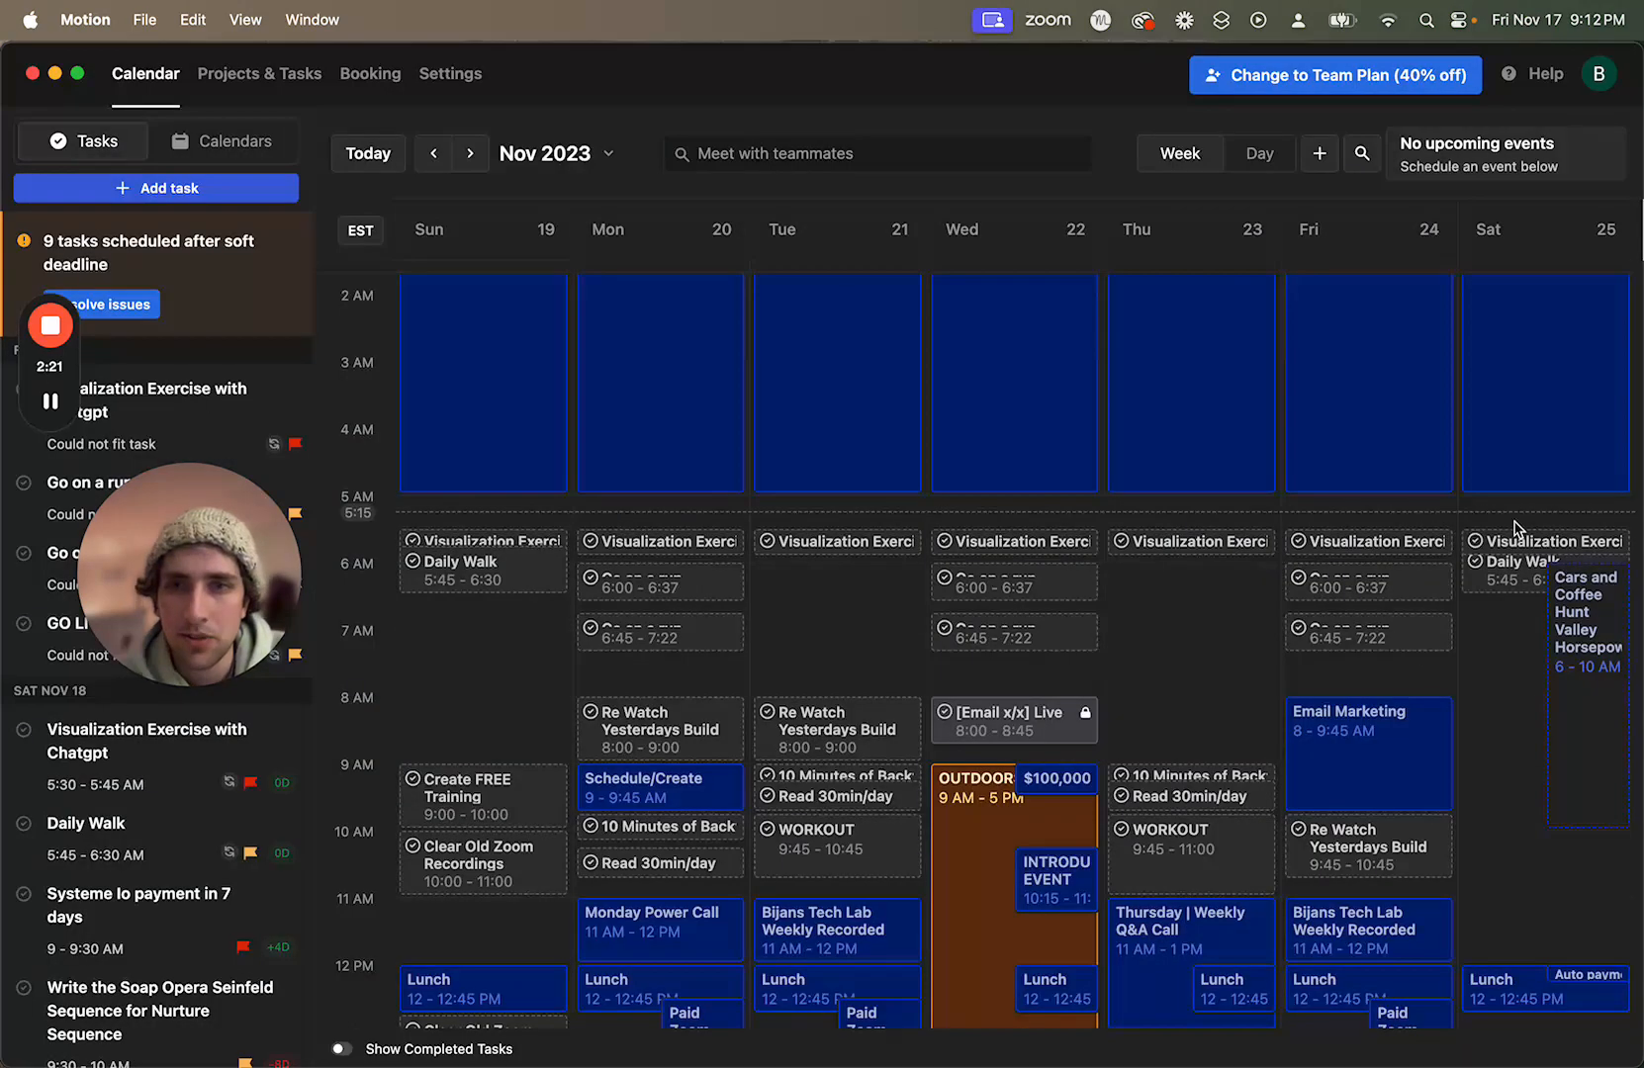
pyautogui.click(665, 592)
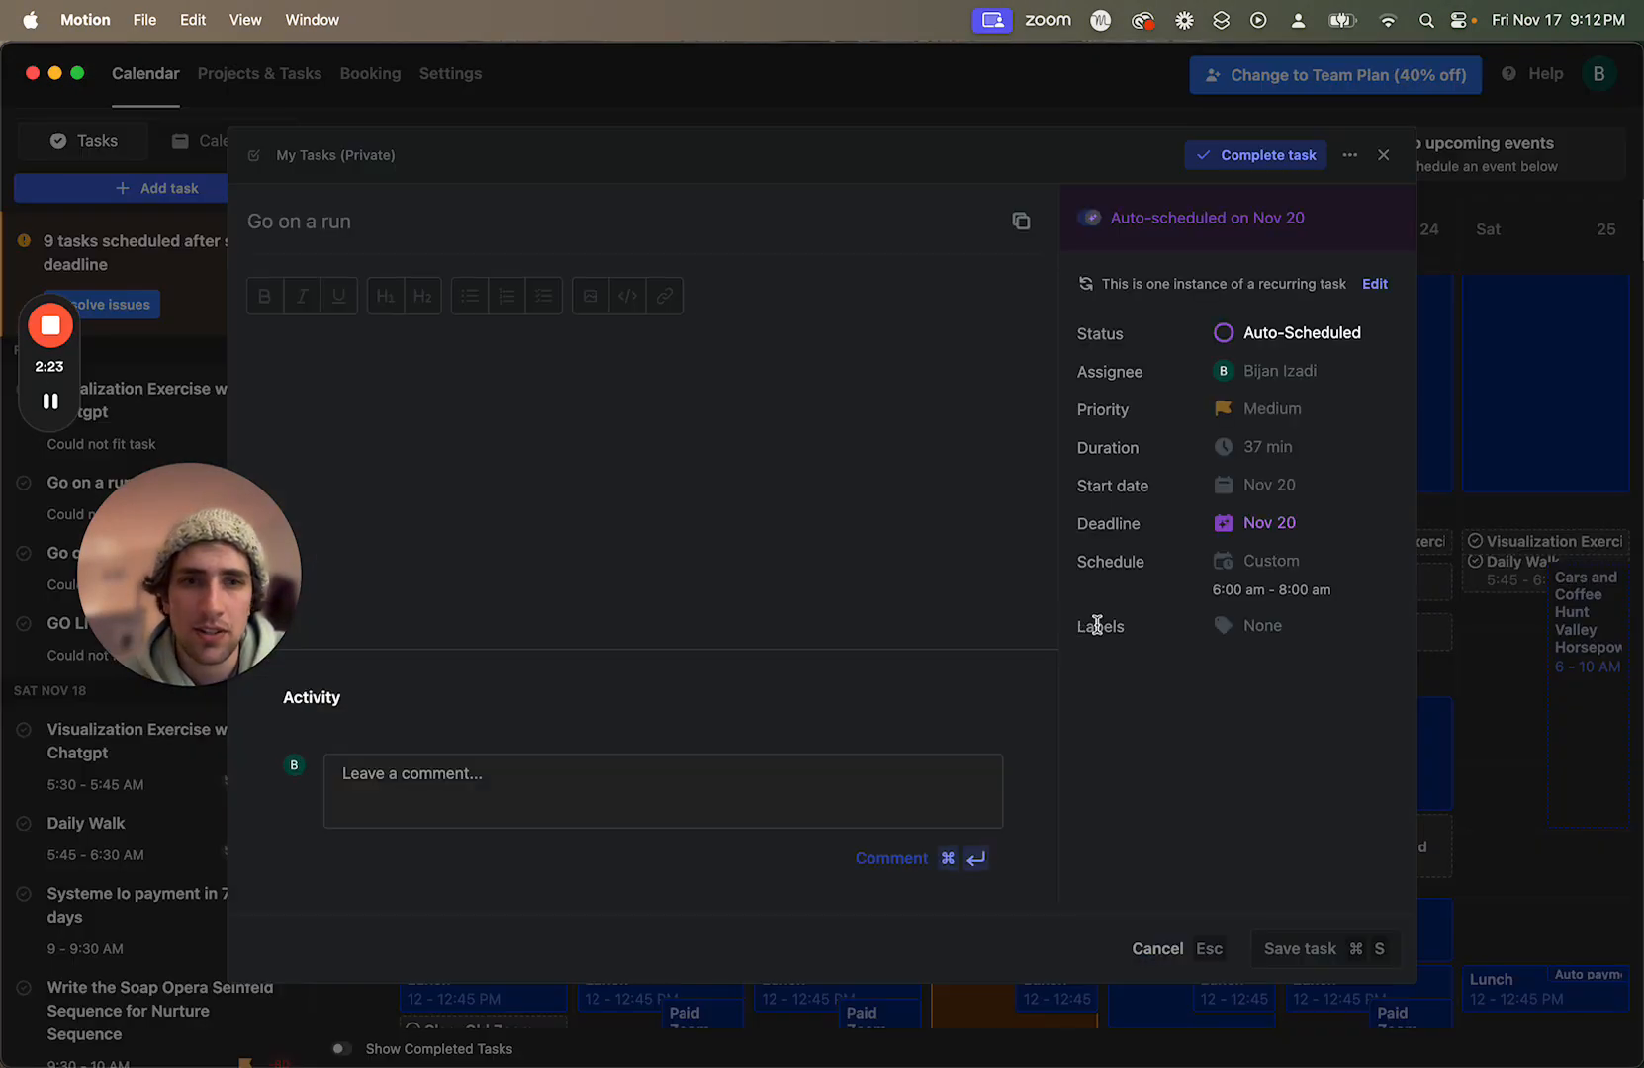
pyautogui.click(1376, 285)
pyautogui.click(1285, 578)
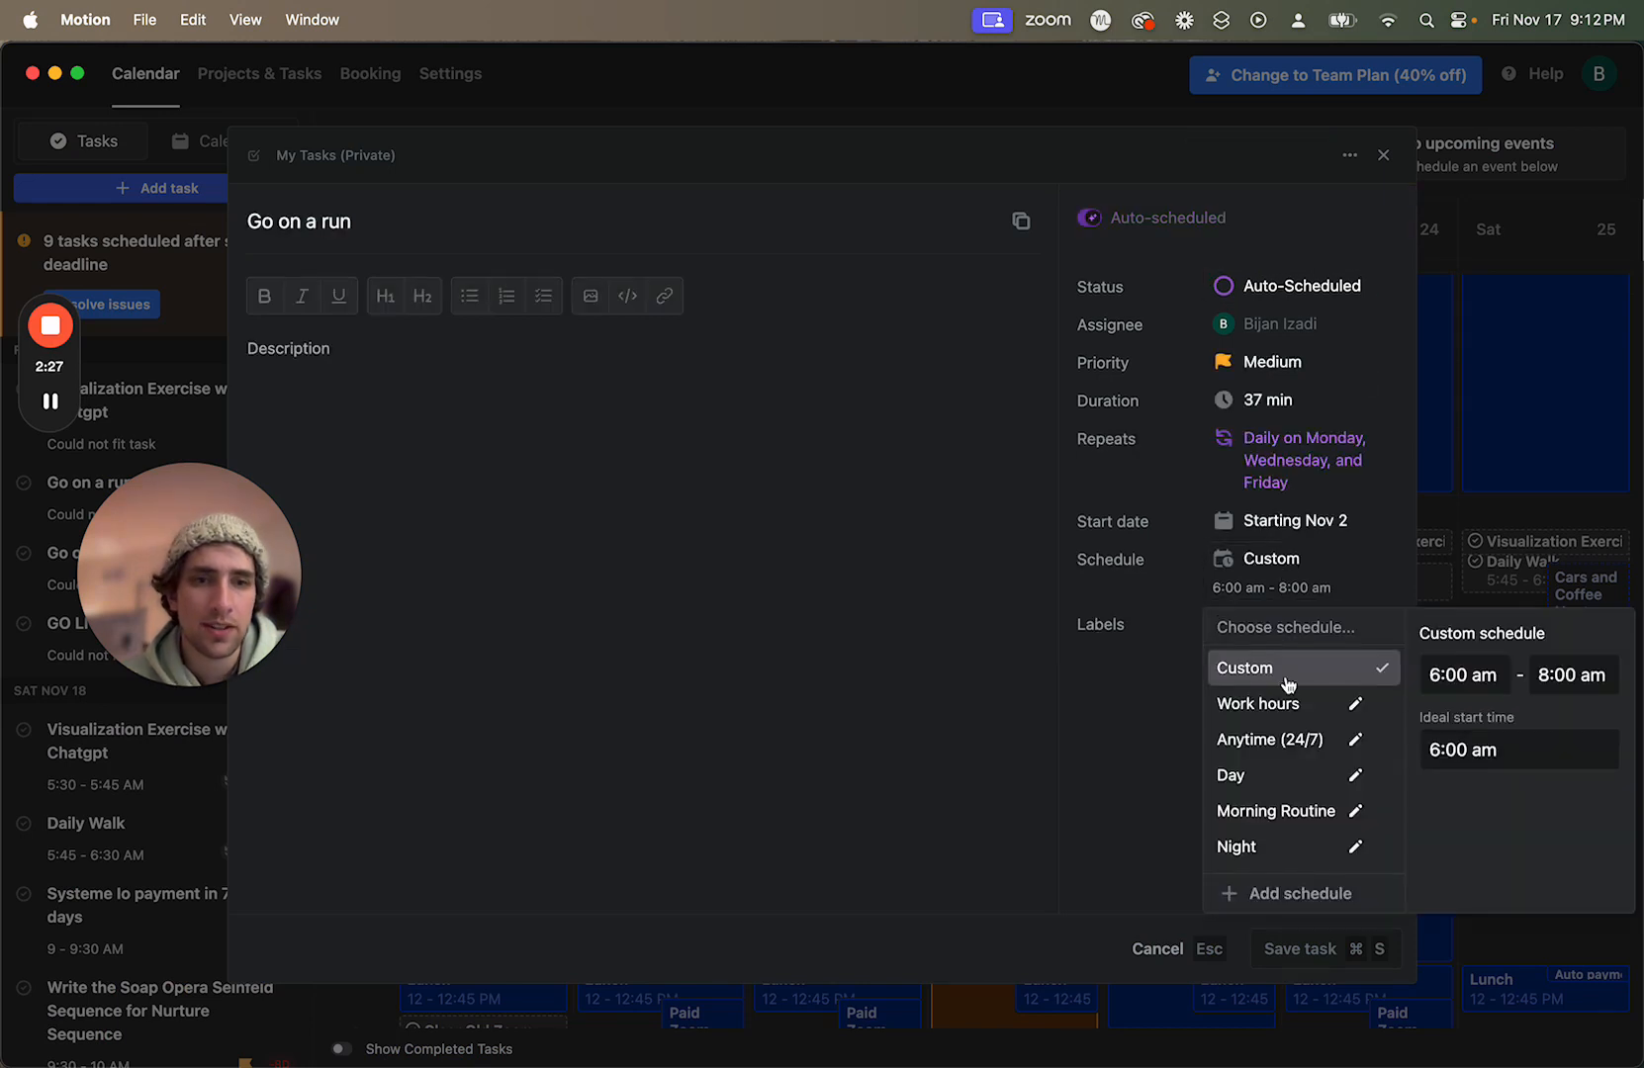
pyautogui.click(1269, 778)
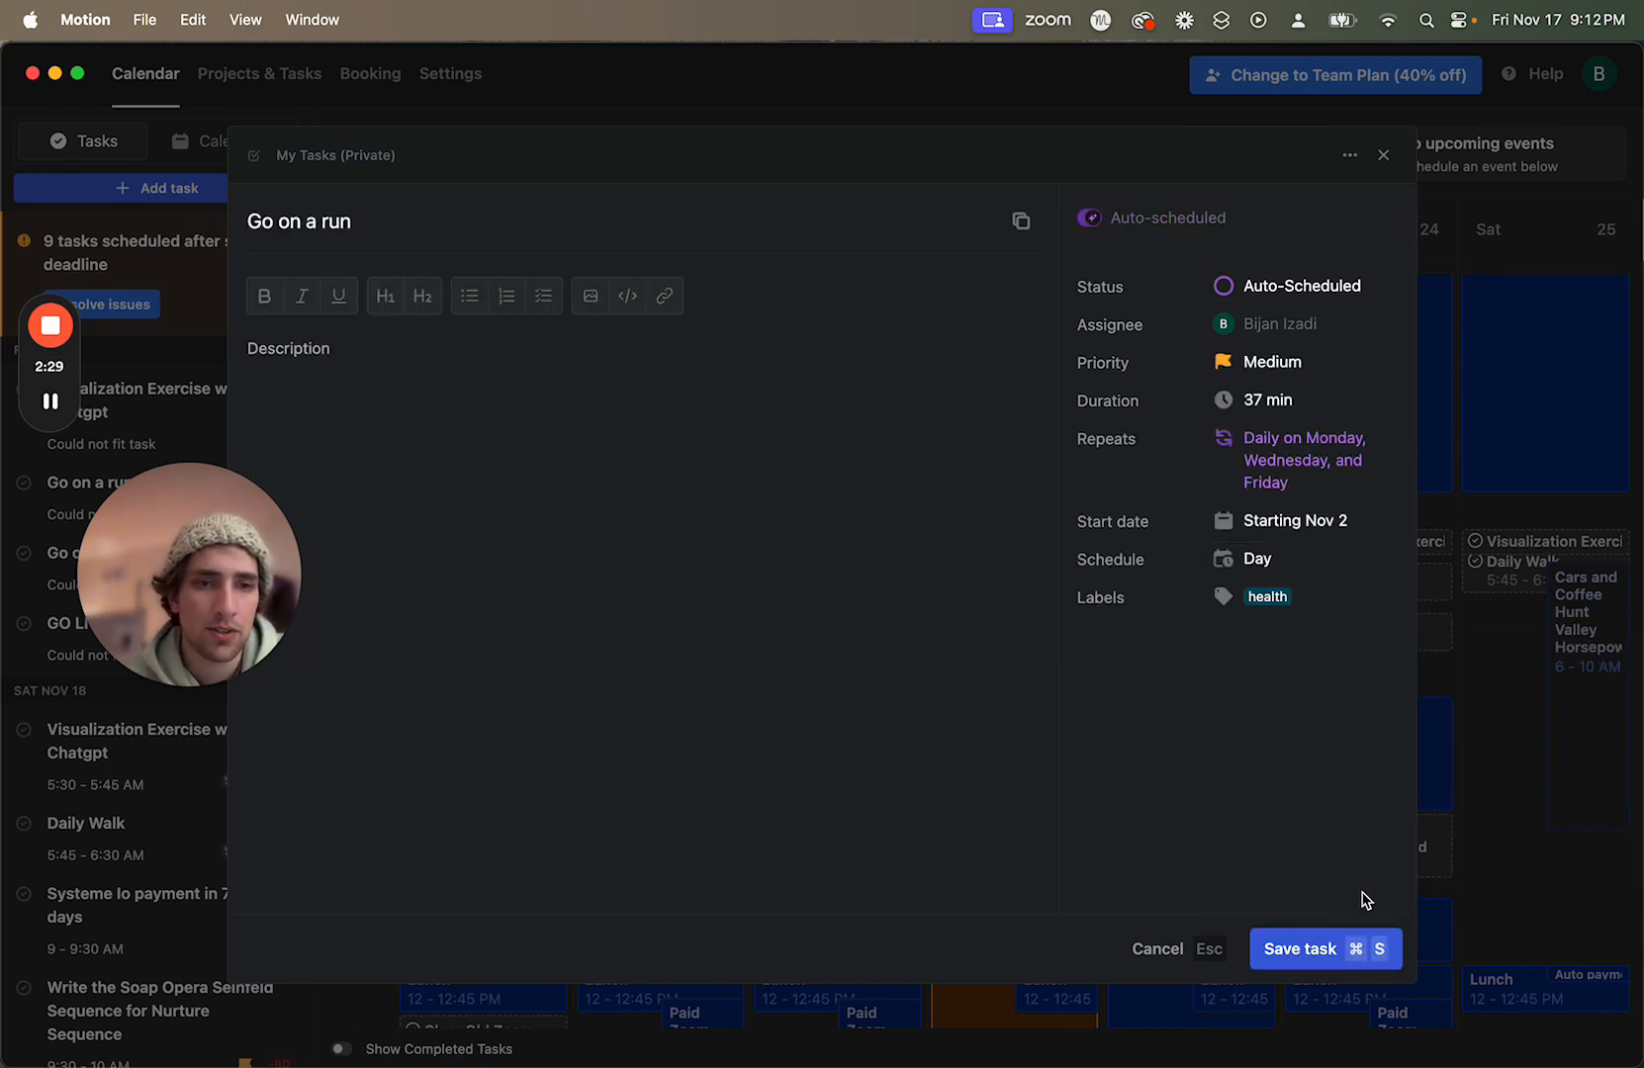
pyautogui.click(1325, 948)
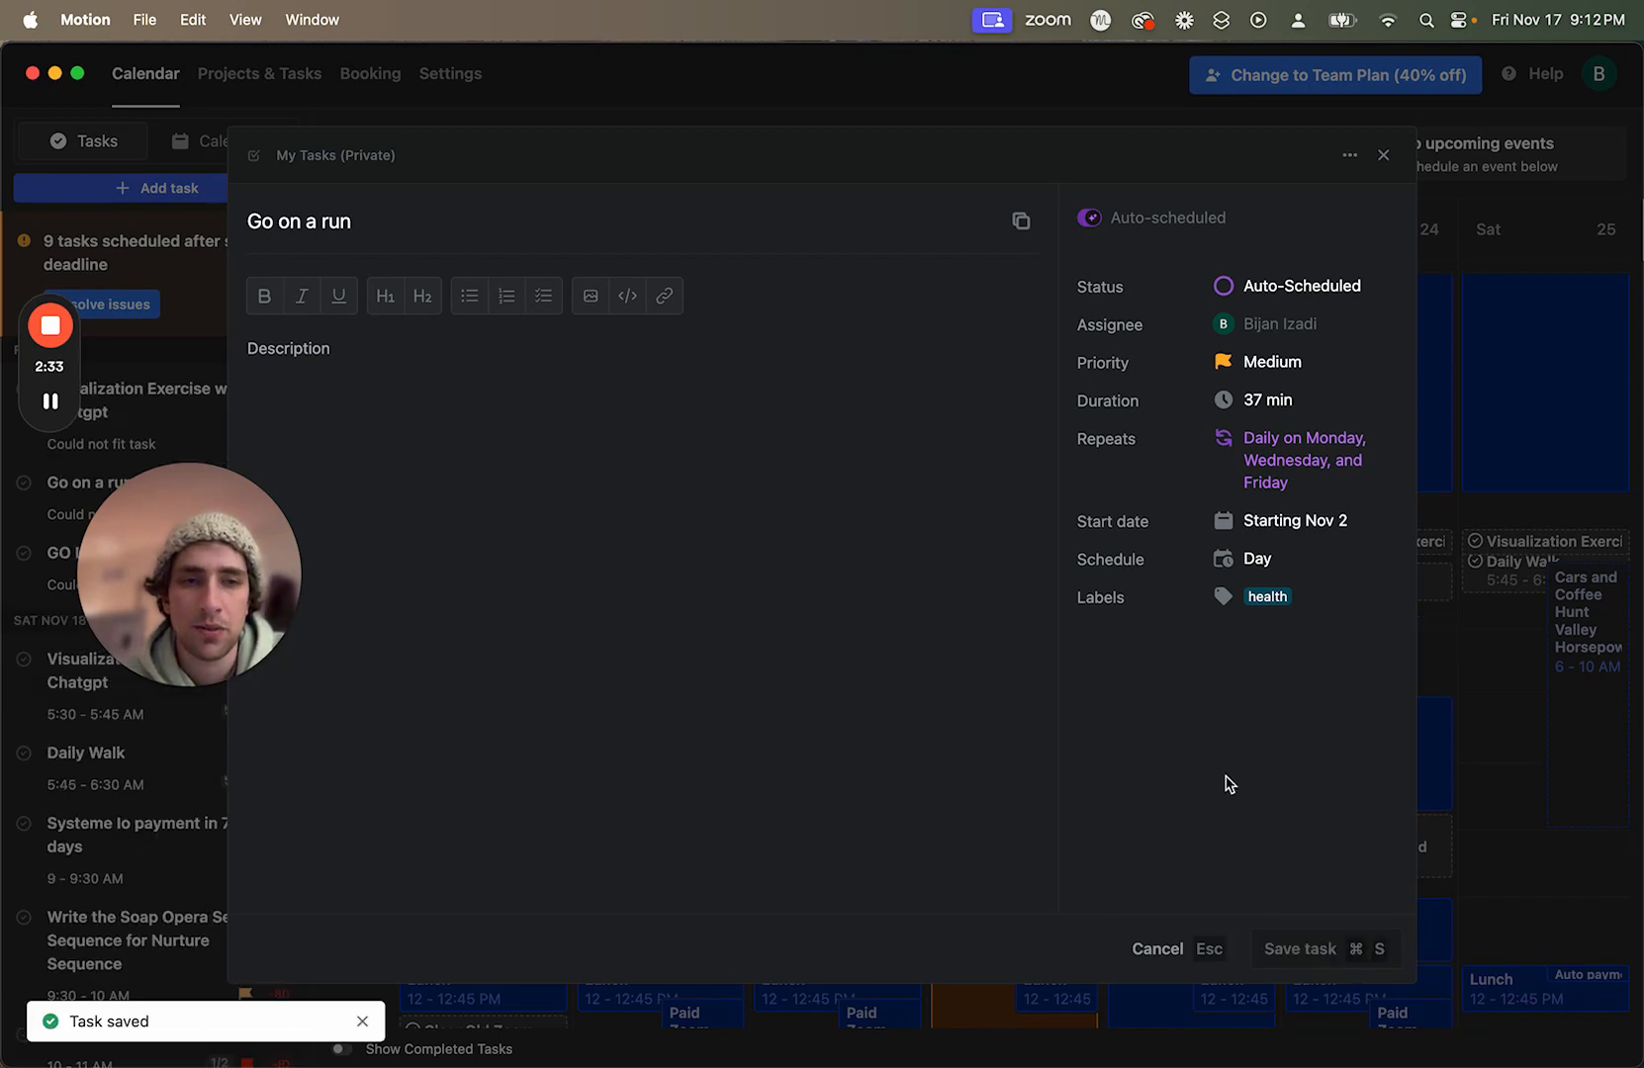
pyautogui.click(1462, 687)
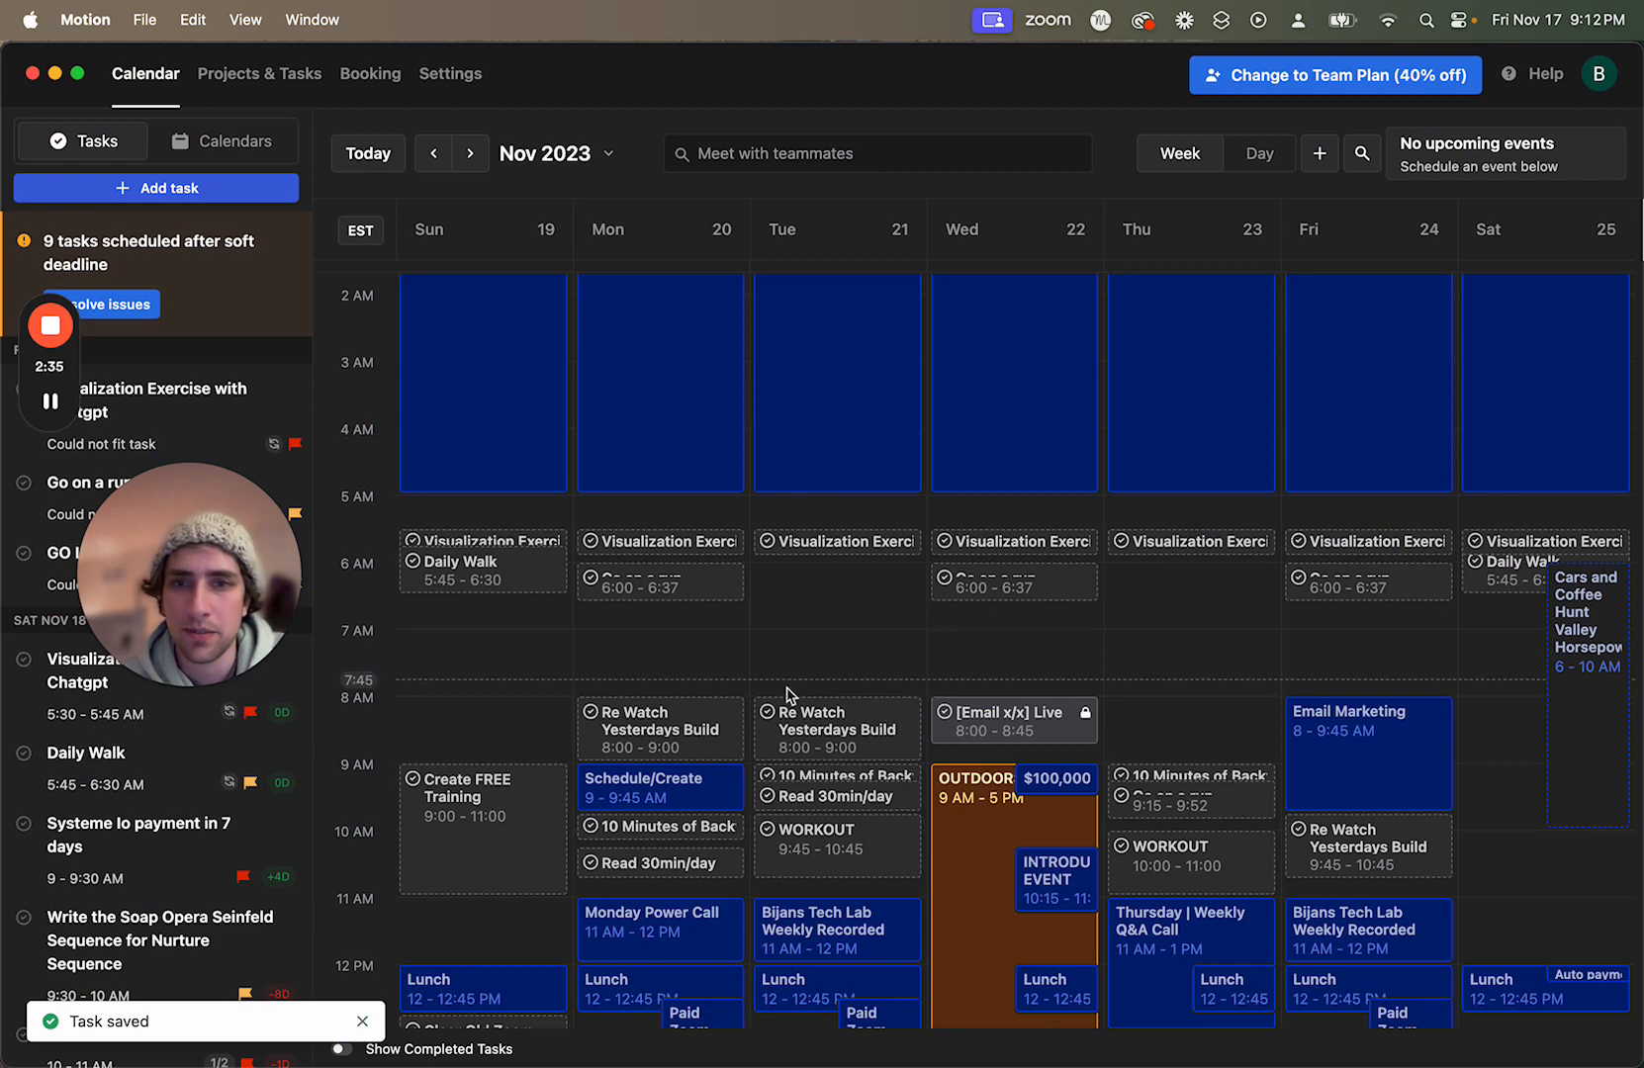
# Step: Check how the week's tasks are placed in the calendar and look at the details of Monday's 6:00 Go on a run task
pyautogui.scroll(-3, 699, 631)
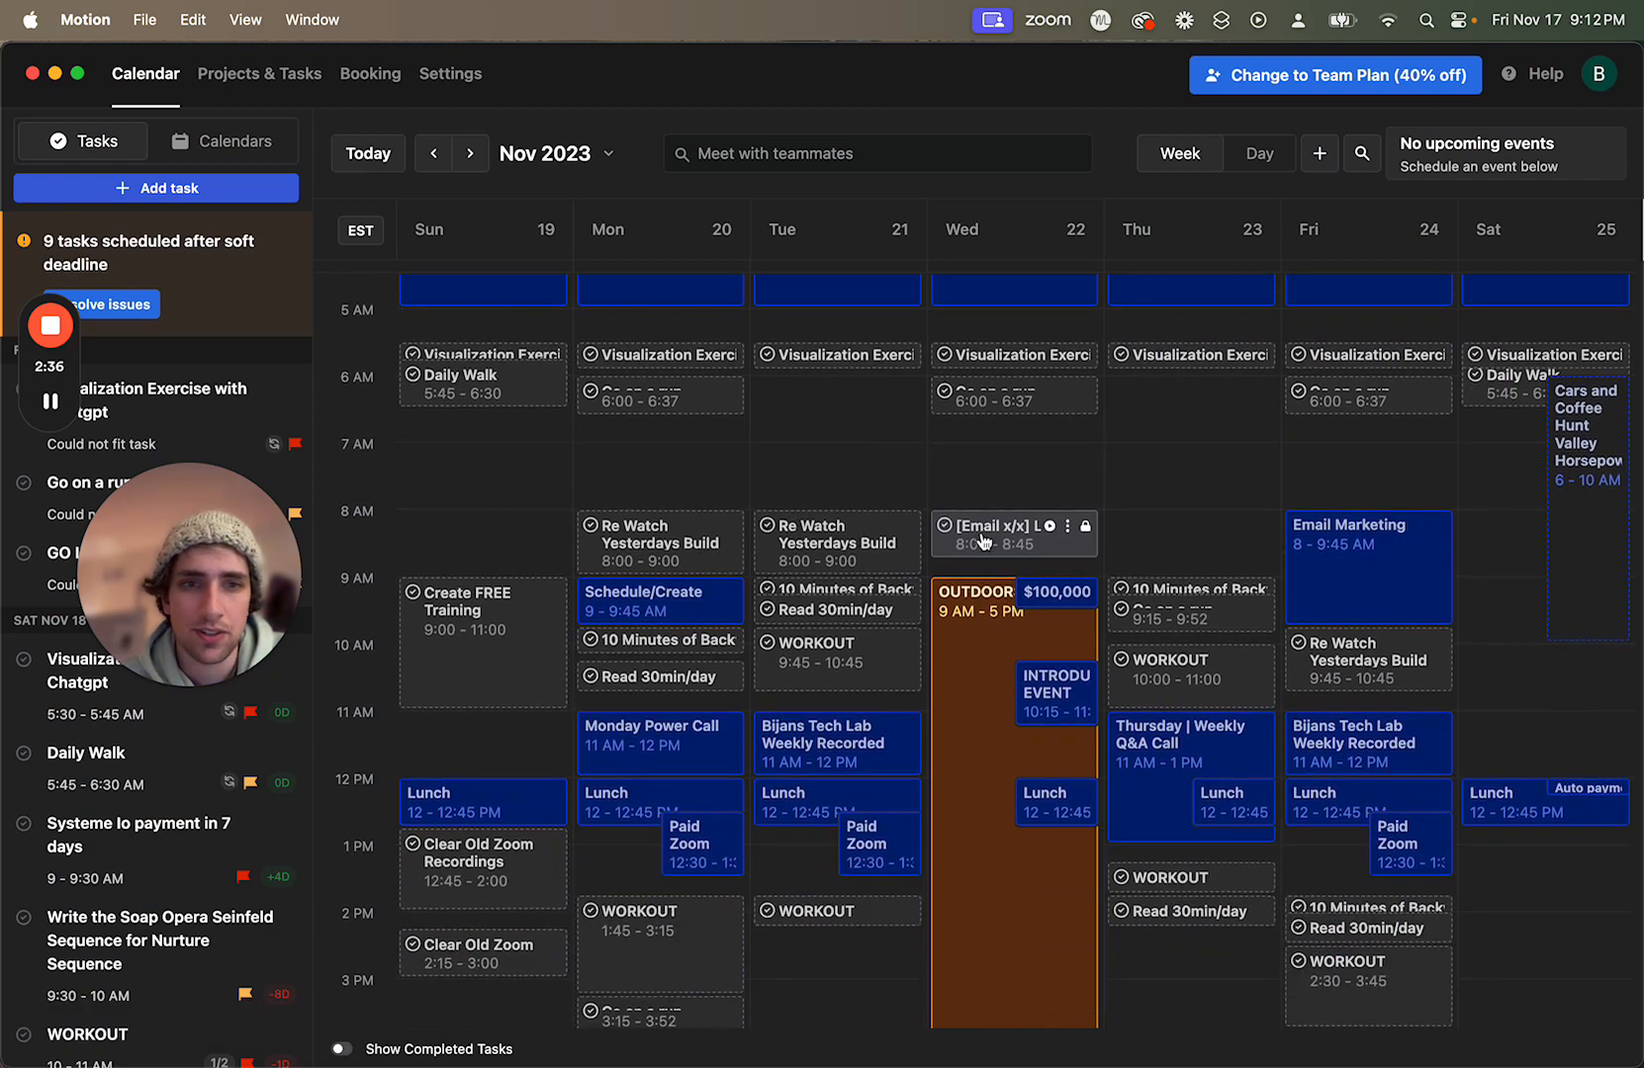
pyautogui.scroll(-3, 964, 605)
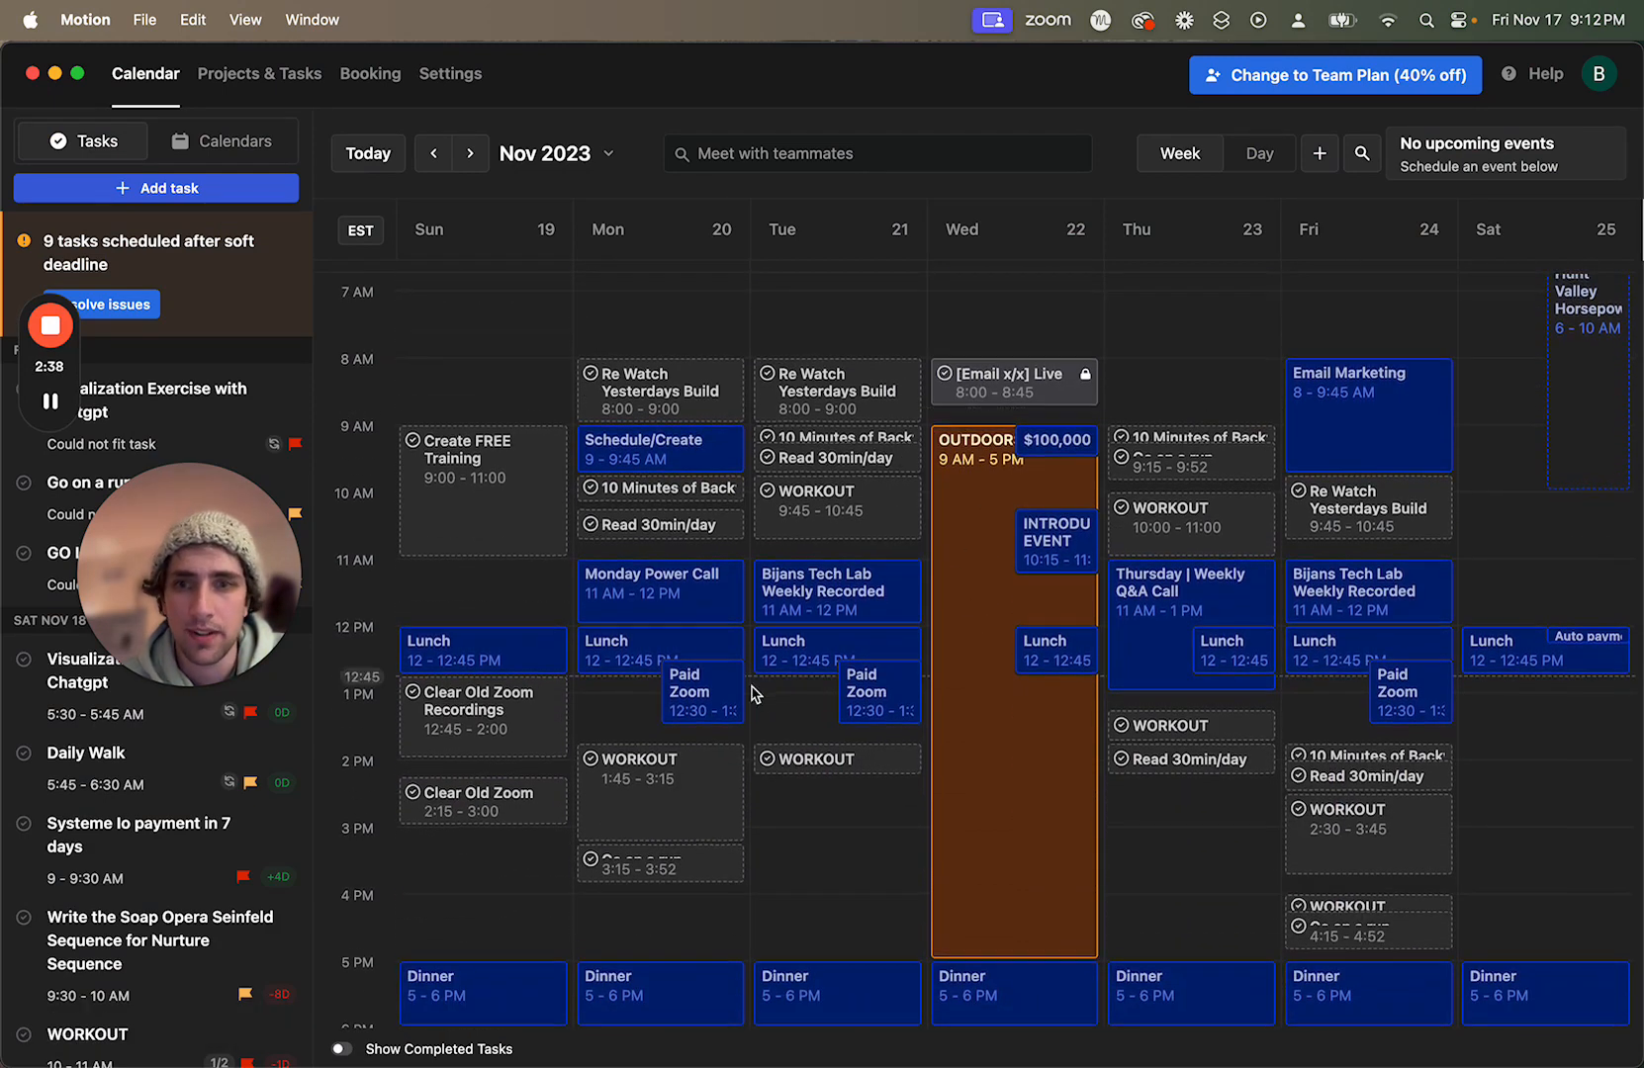
pyautogui.scroll(-1, 752, 692)
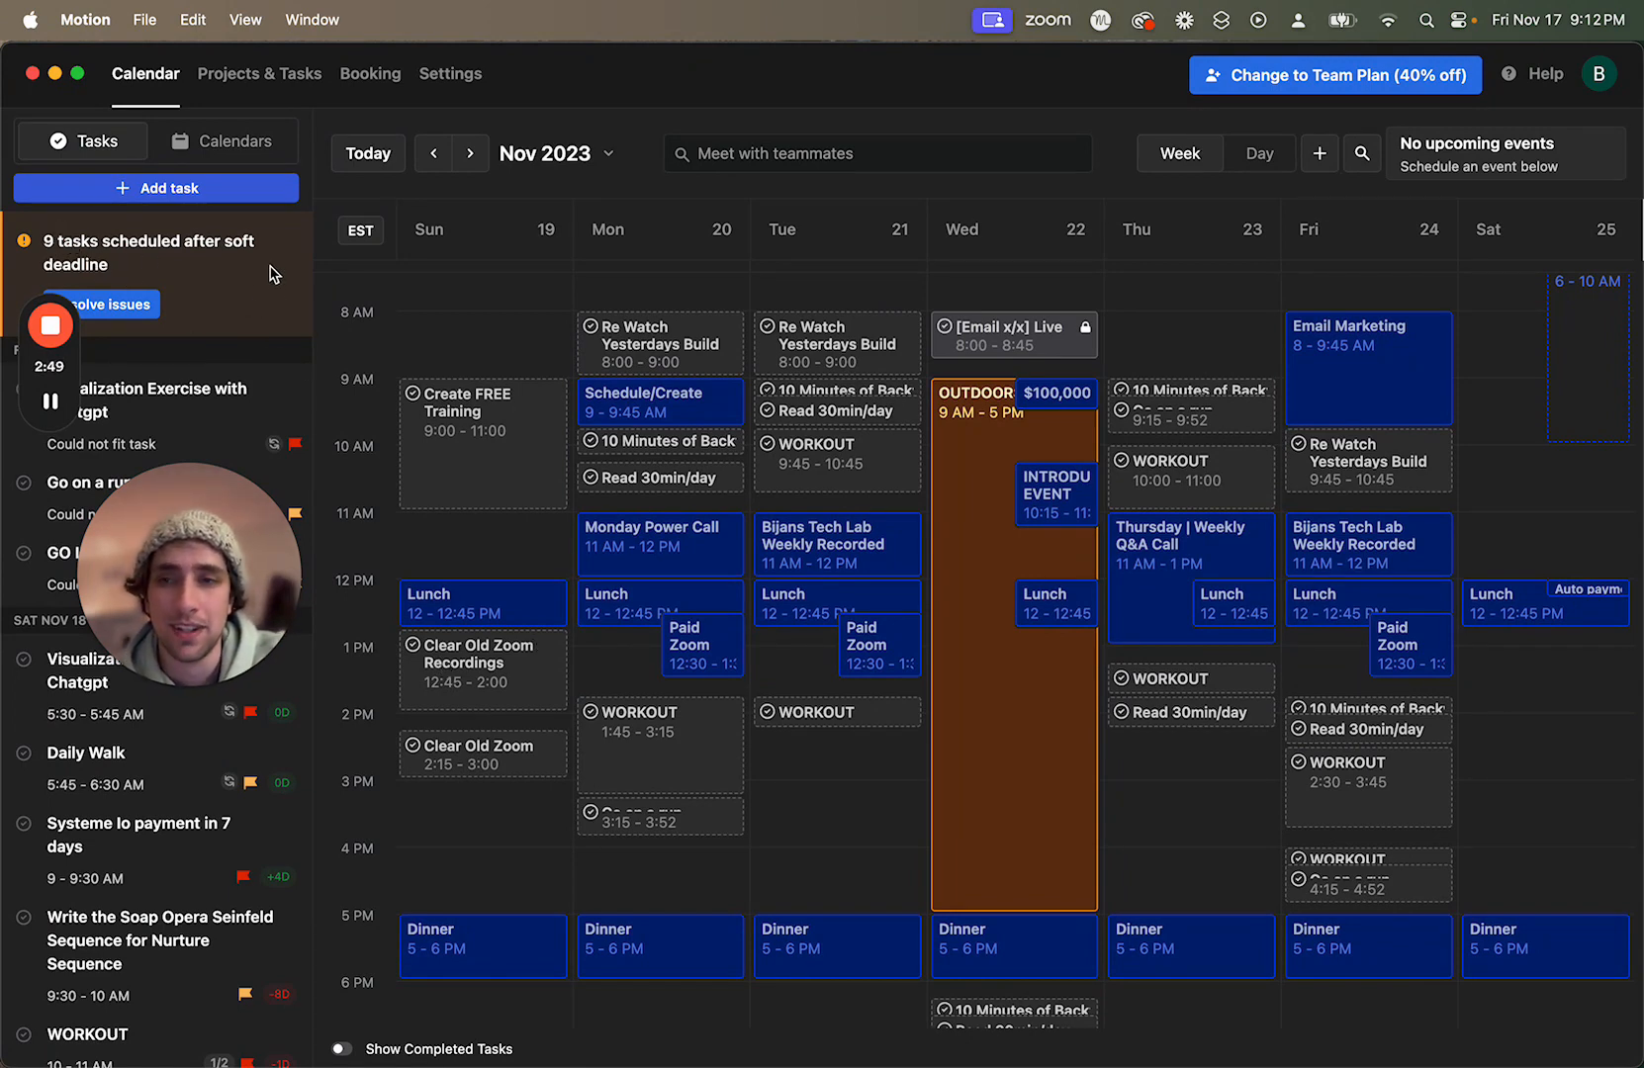
pyautogui.scroll(2, 574, 507)
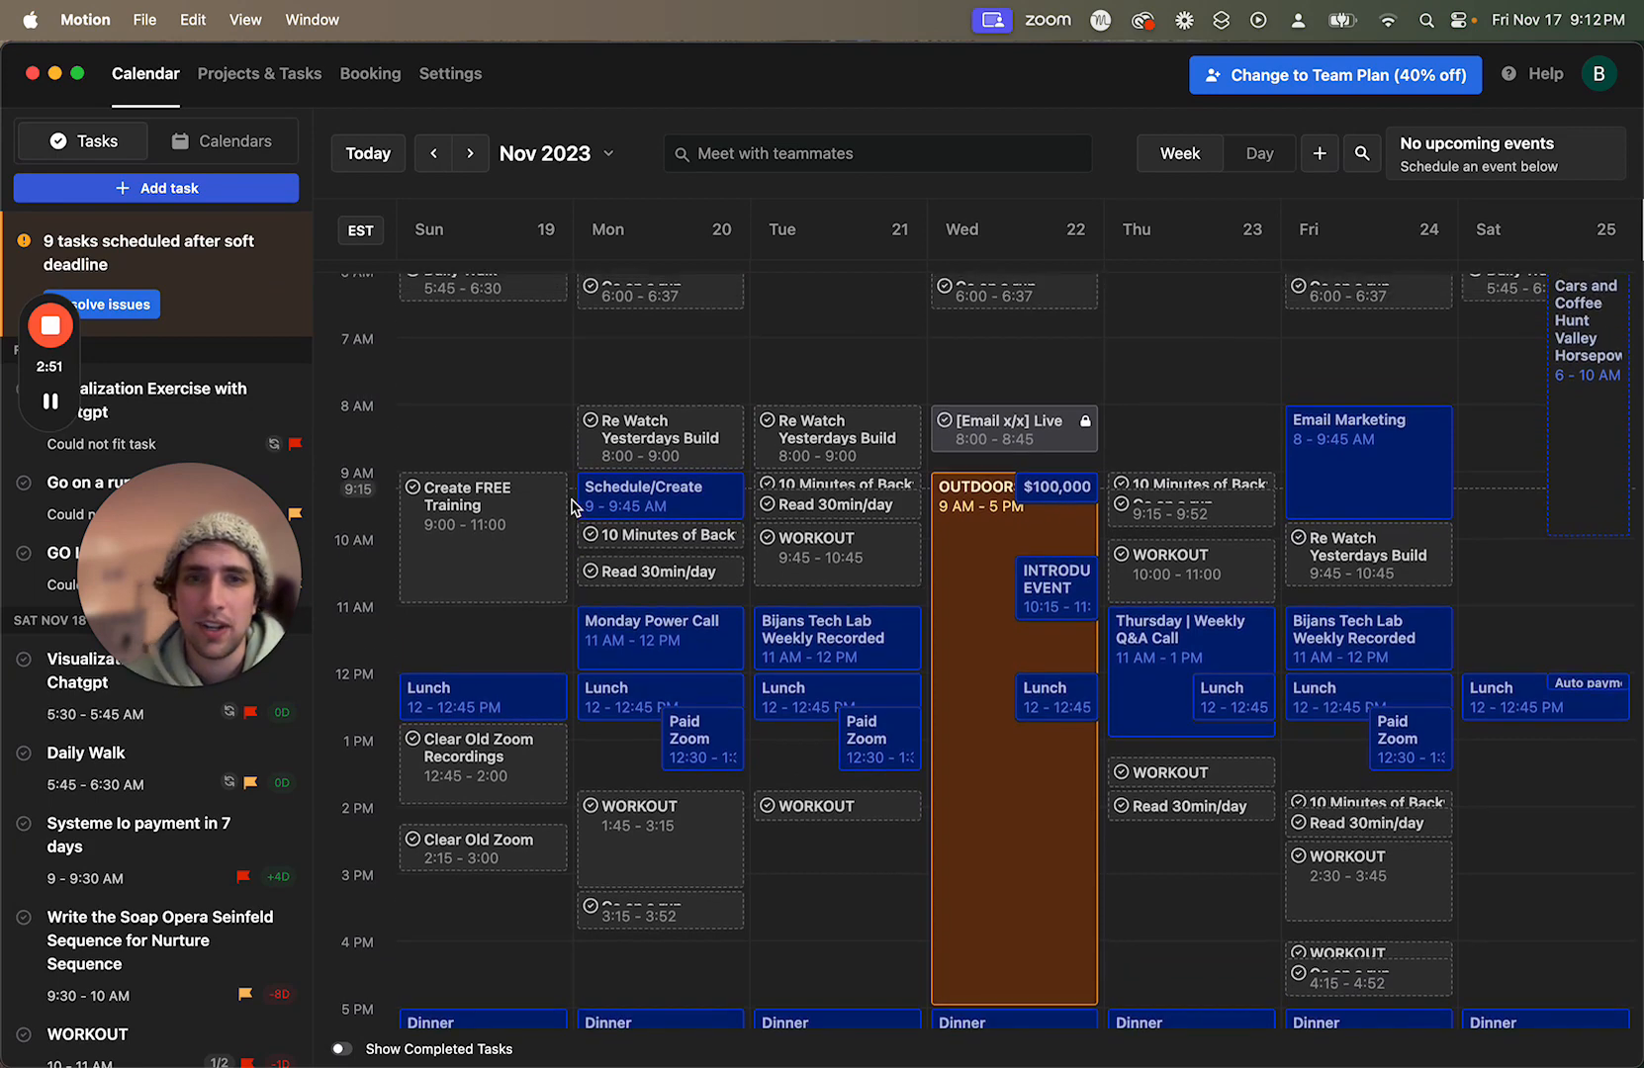
pyautogui.scroll(2, 574, 507)
pyautogui.scroll(1, 571, 506)
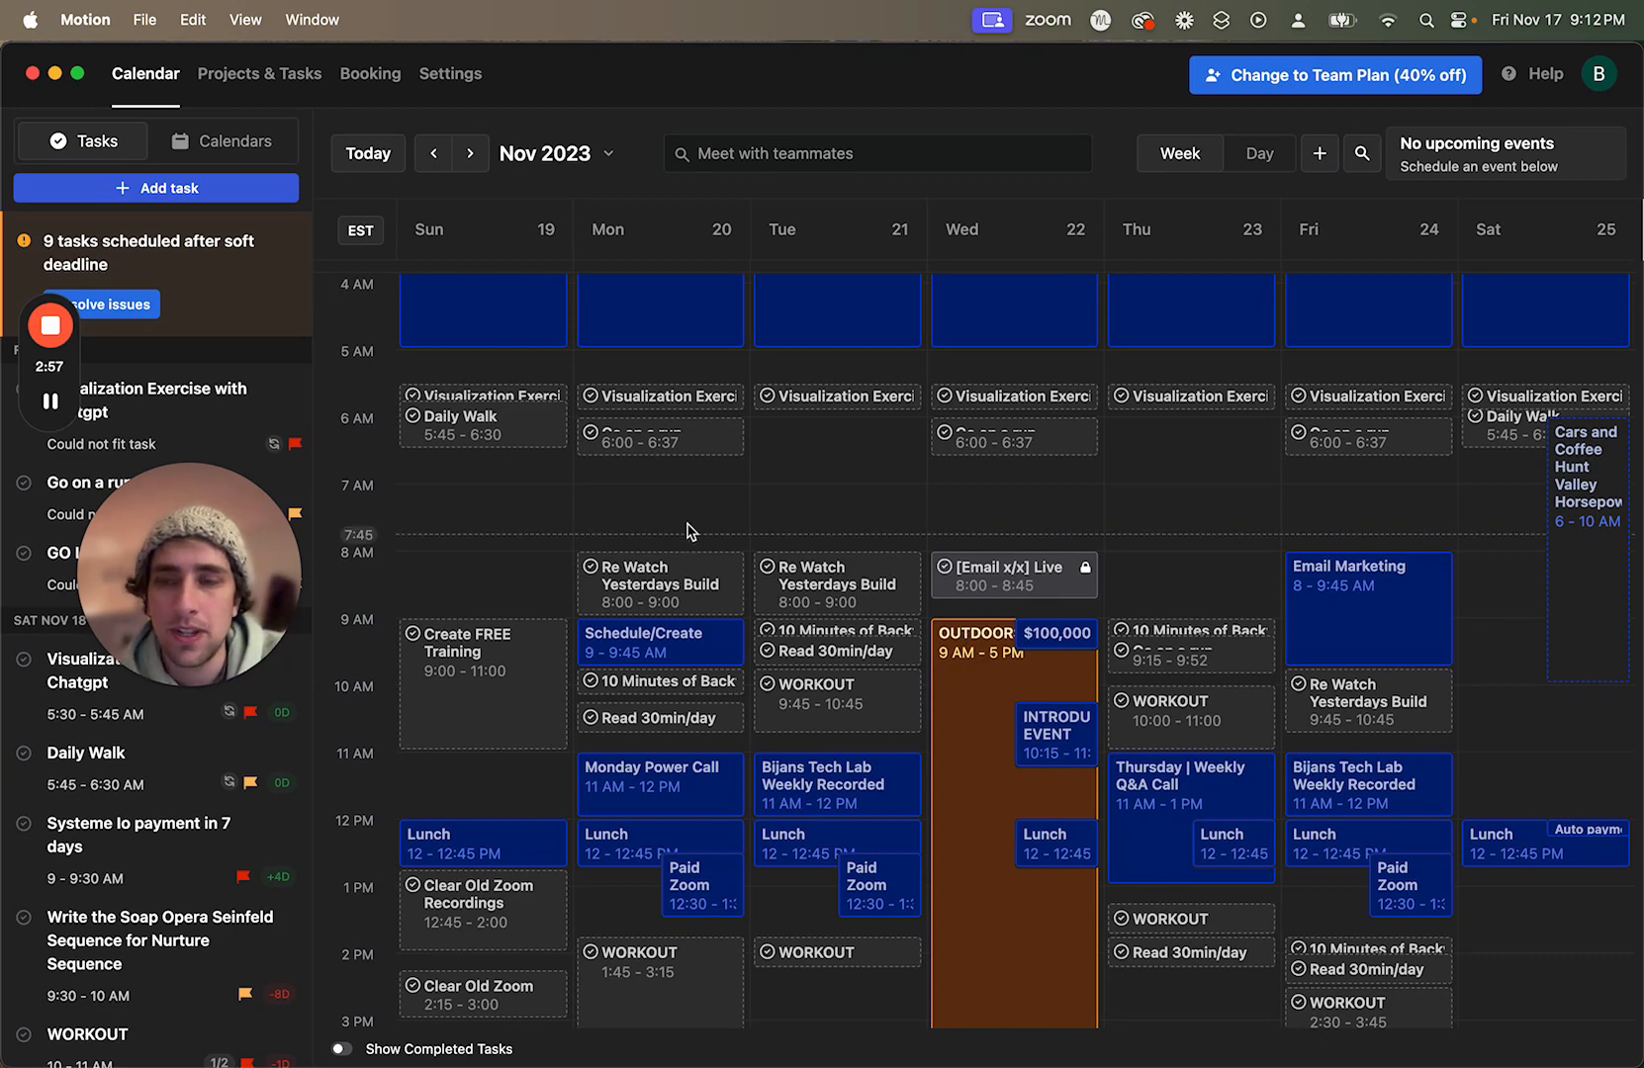
pyautogui.click(704, 445)
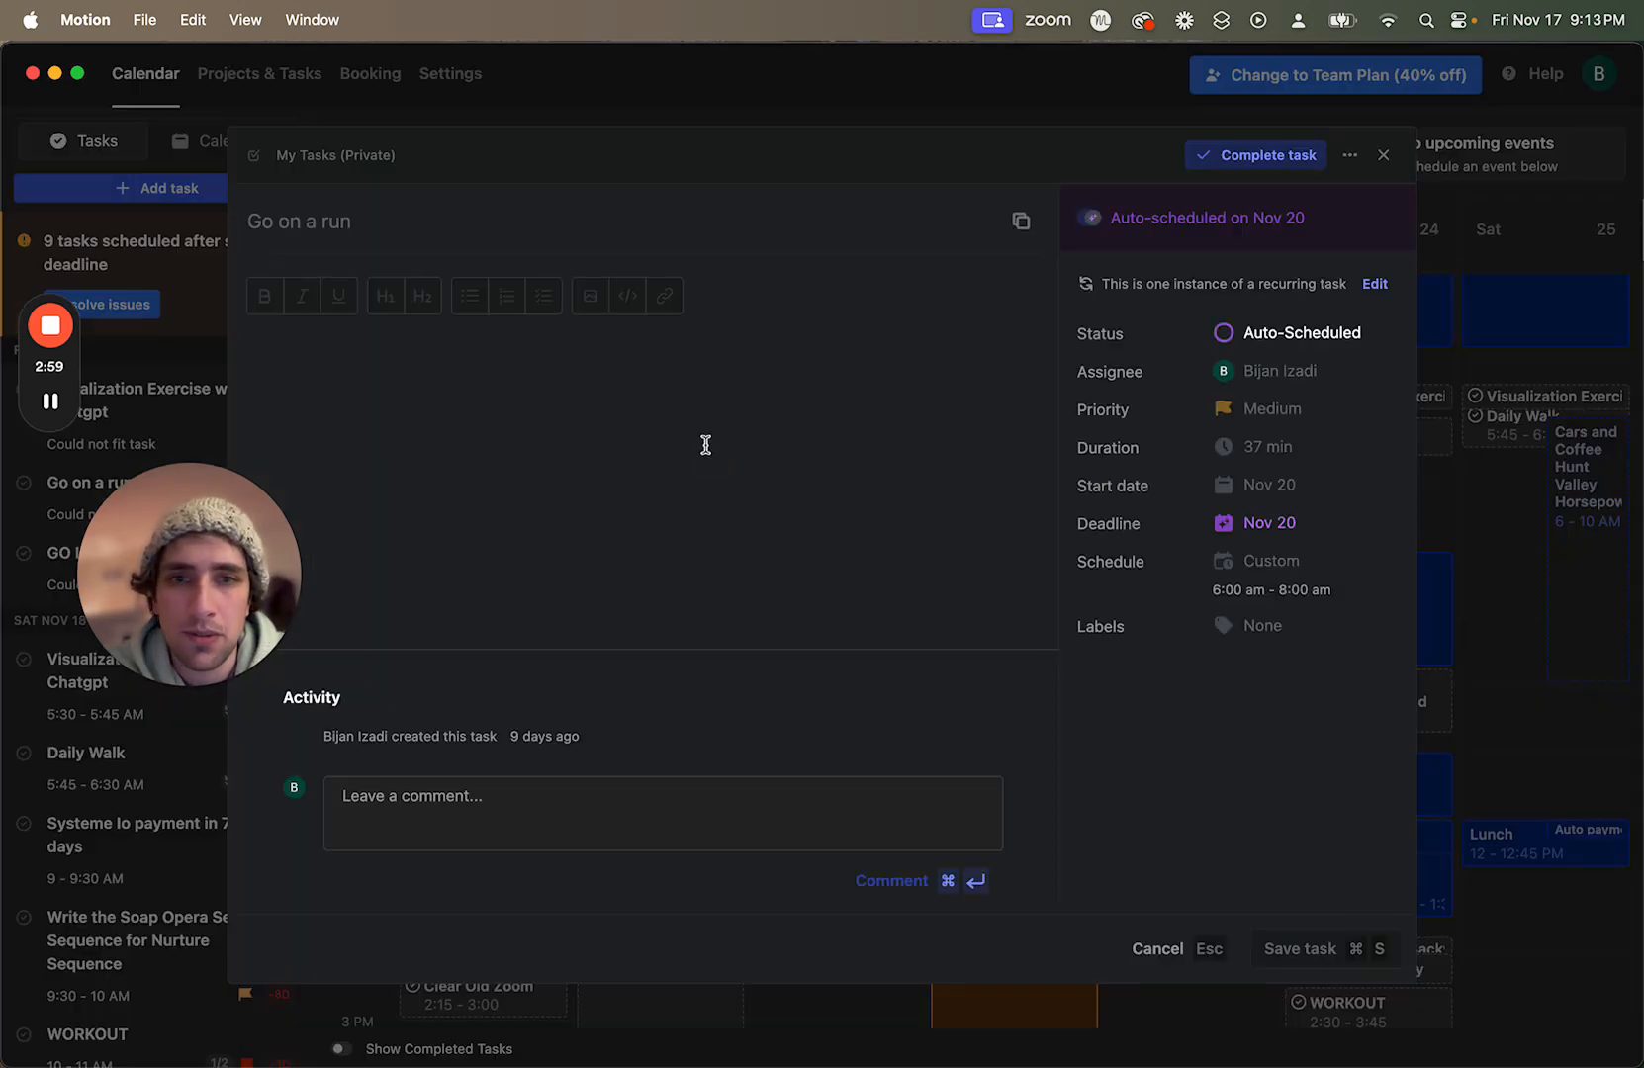
pyautogui.click(1570, 545)
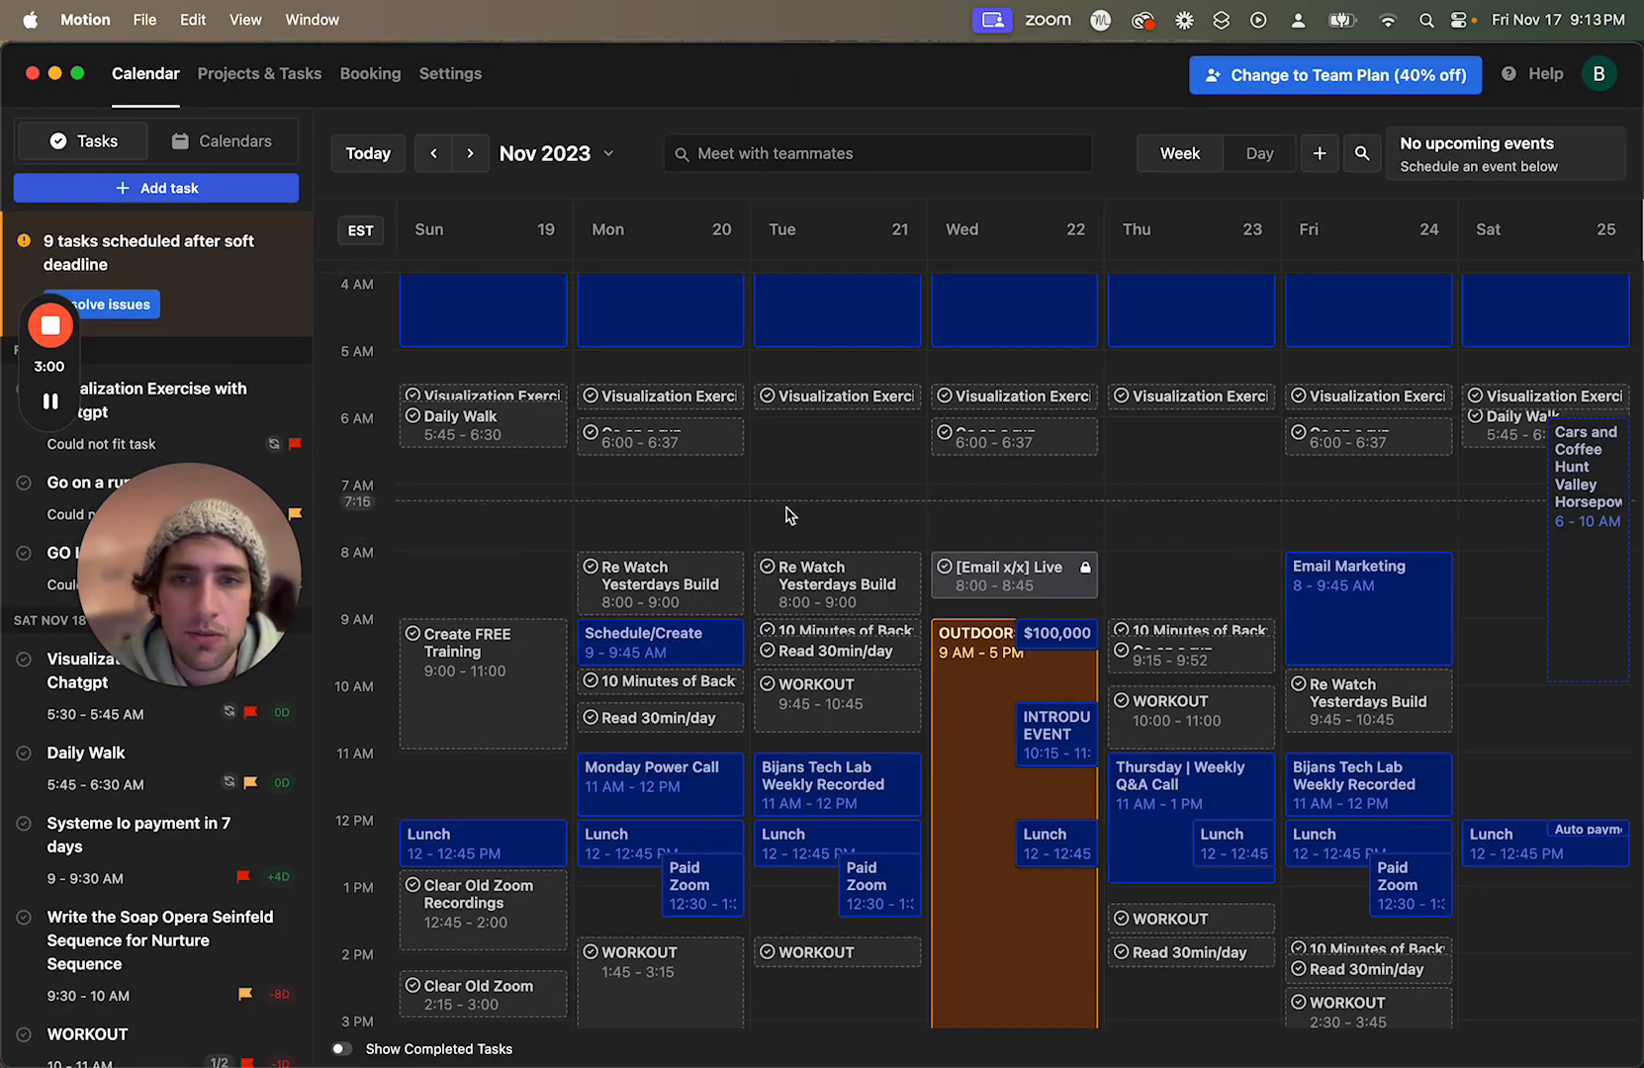
# Step: Set the schedule of the recurring Go on a run task at 6:00 on Monday to Day and save the task
pyautogui.click(682, 451)
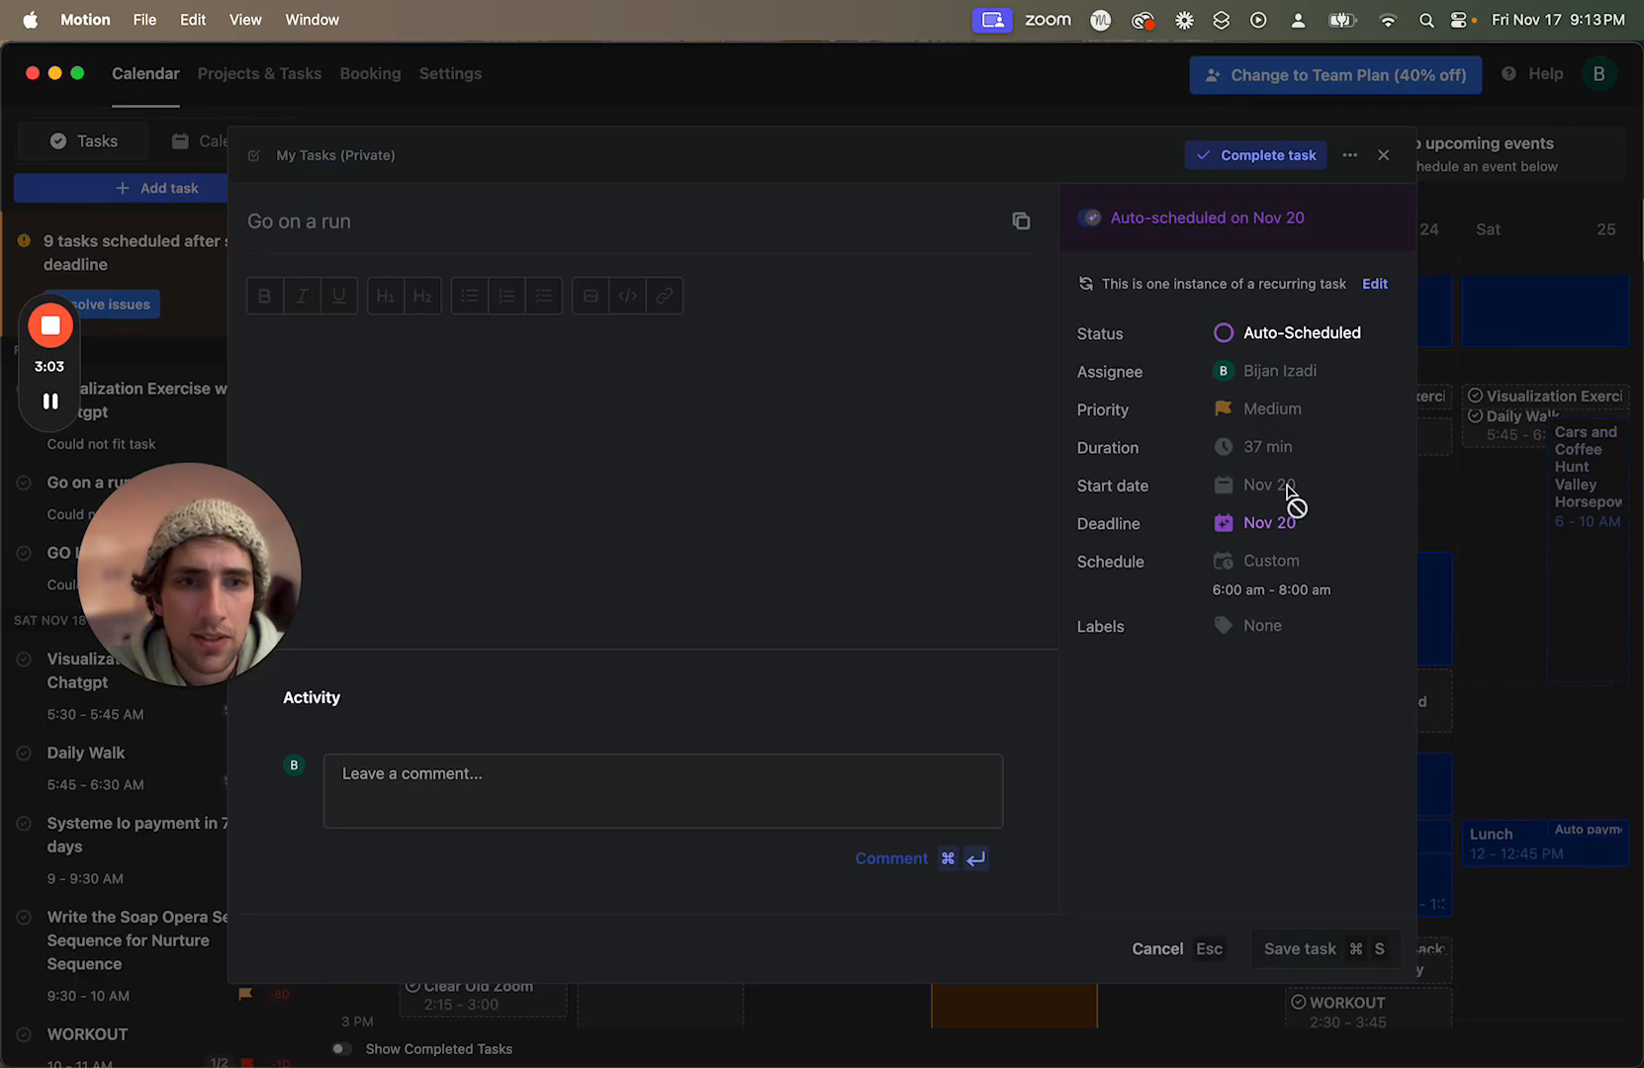
pyautogui.click(1373, 284)
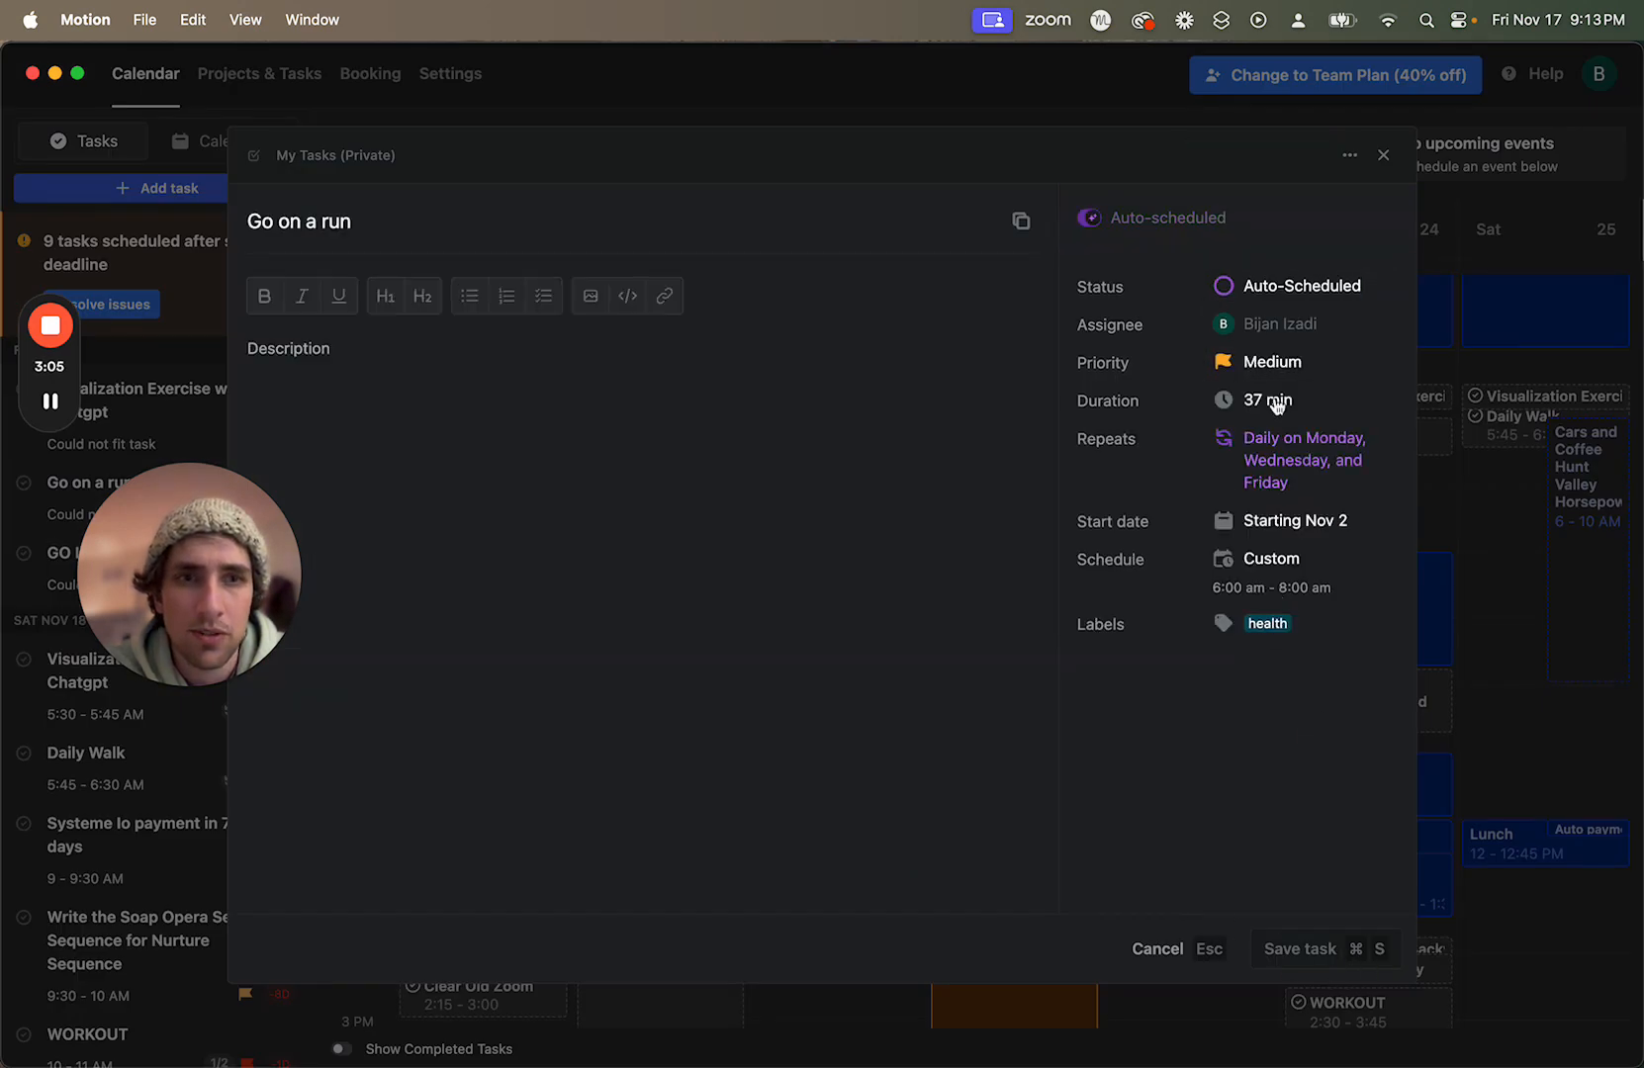
pyautogui.click(1292, 466)
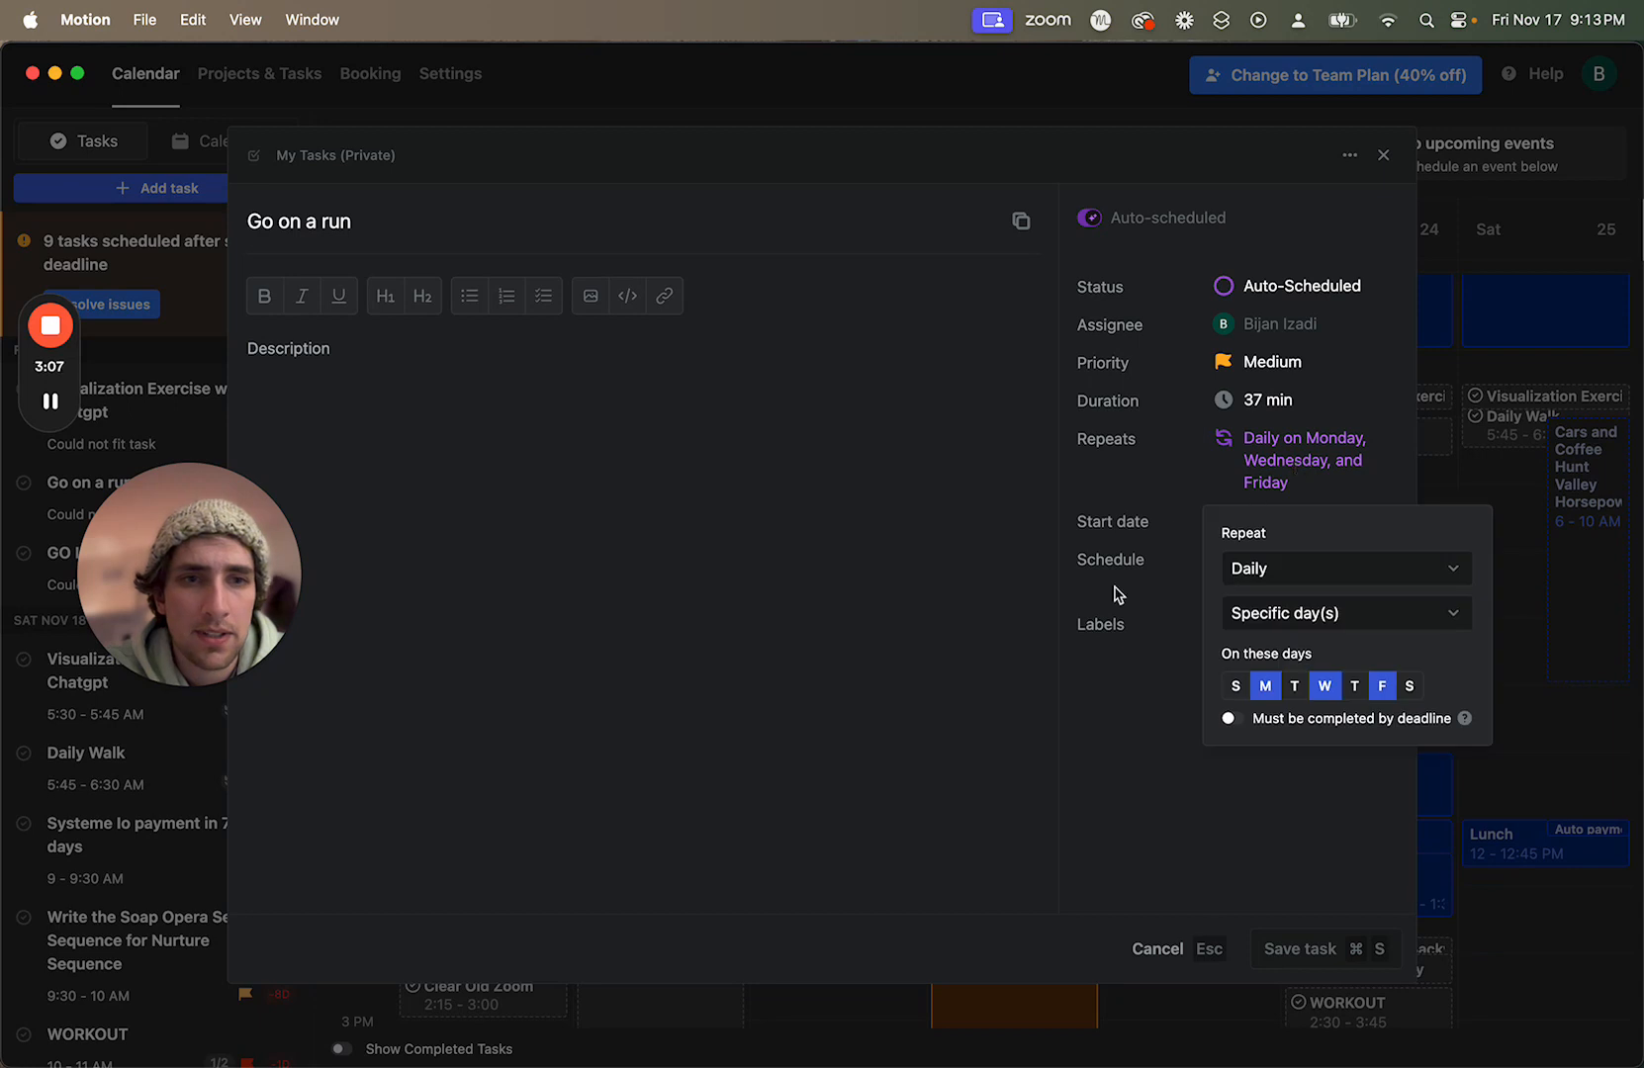
pyautogui.click(1089, 665)
pyautogui.click(1249, 567)
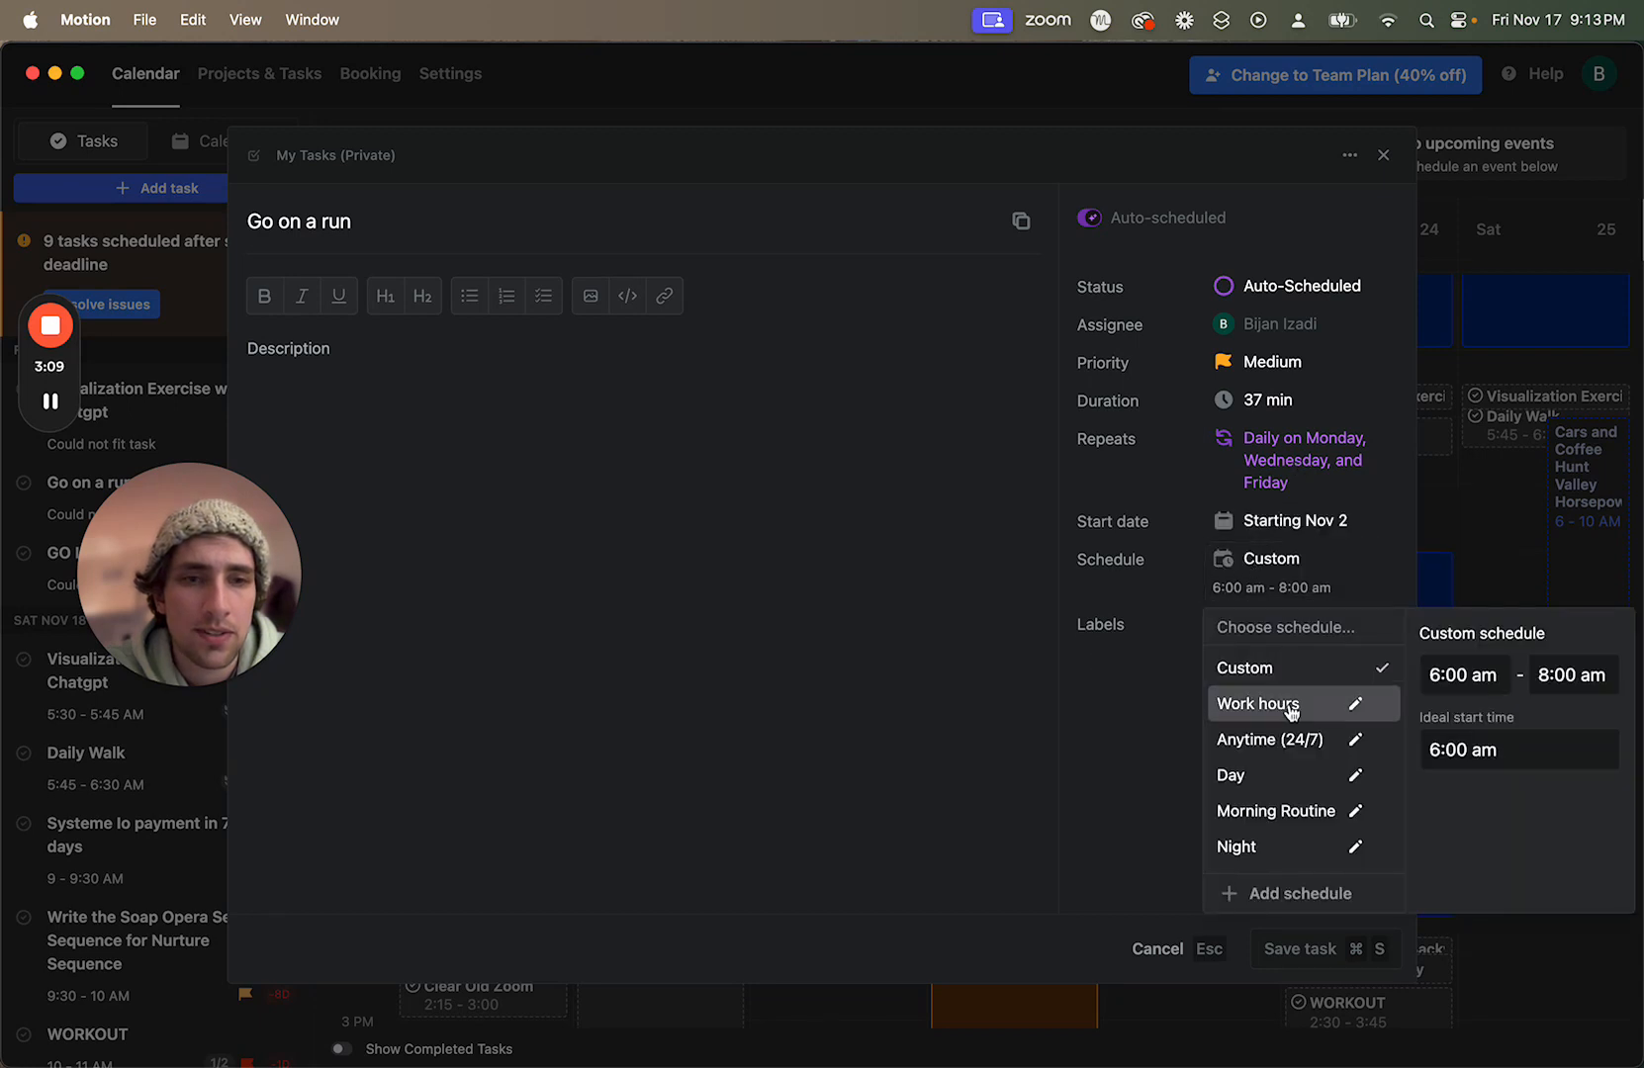
pyautogui.click(1270, 774)
pyautogui.click(1271, 950)
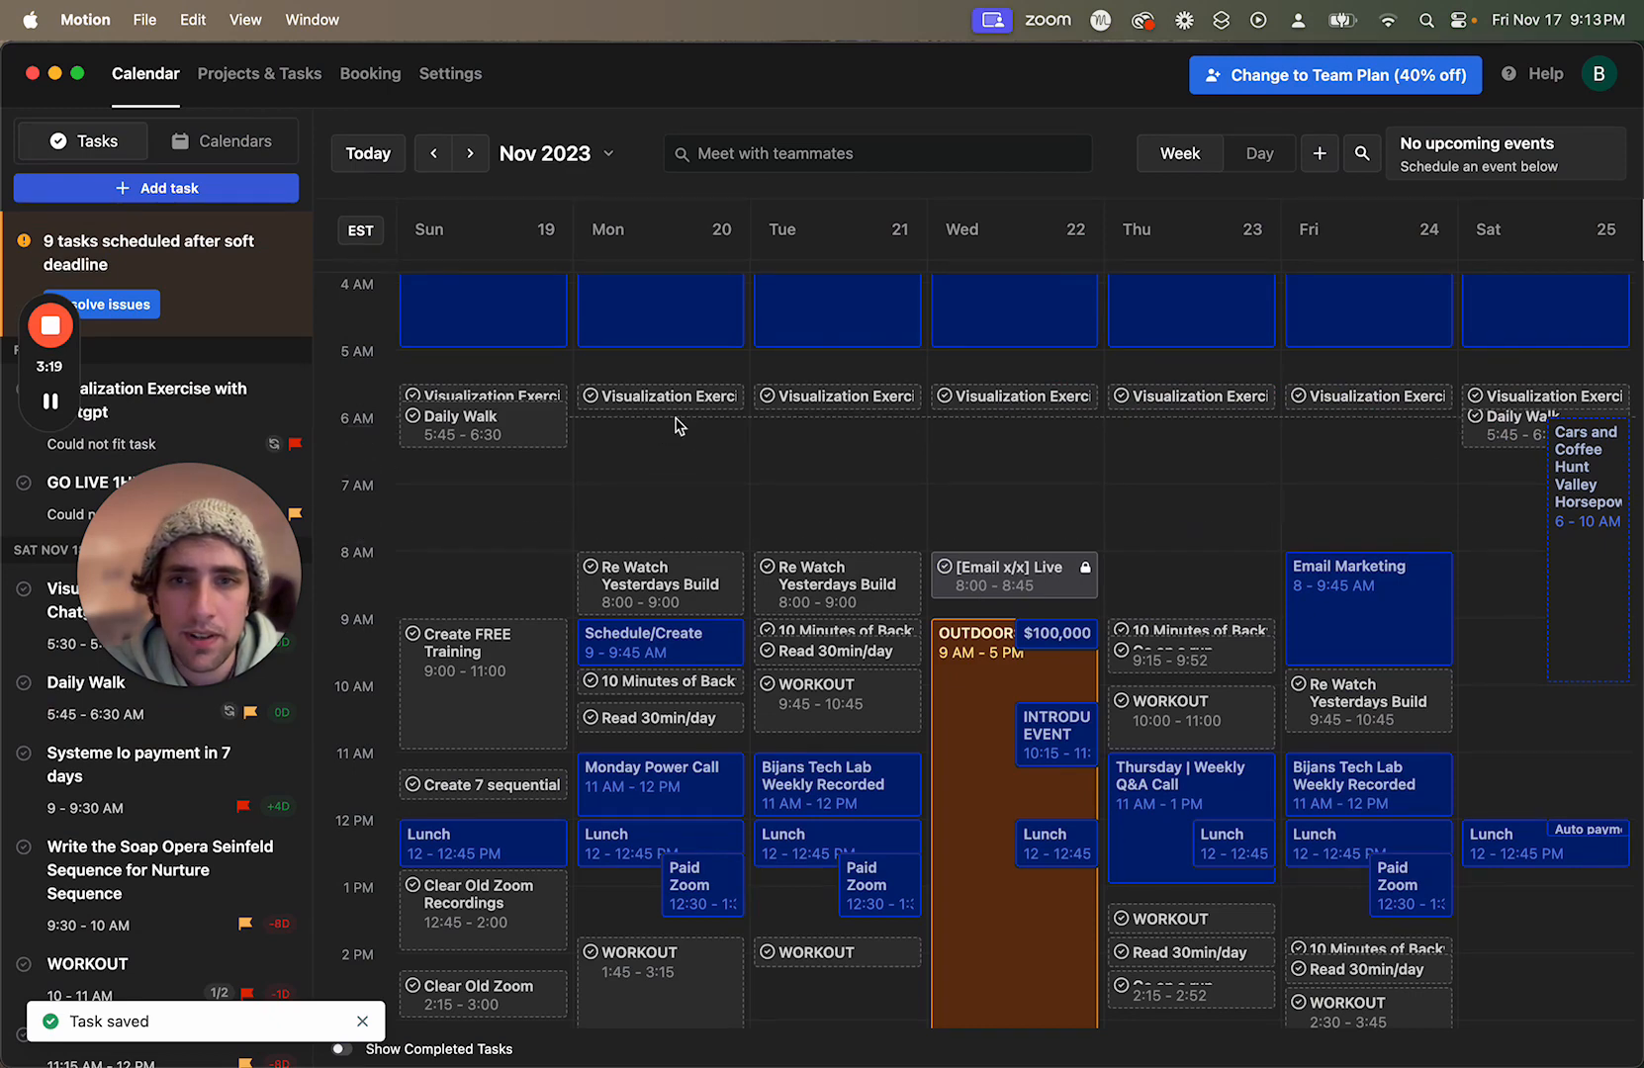
# Step: Change the recurring Daily Walk task, opened from Sunday, November 19, to repeat daily on Every day and save the task
pyautogui.scroll(2, 677, 426)
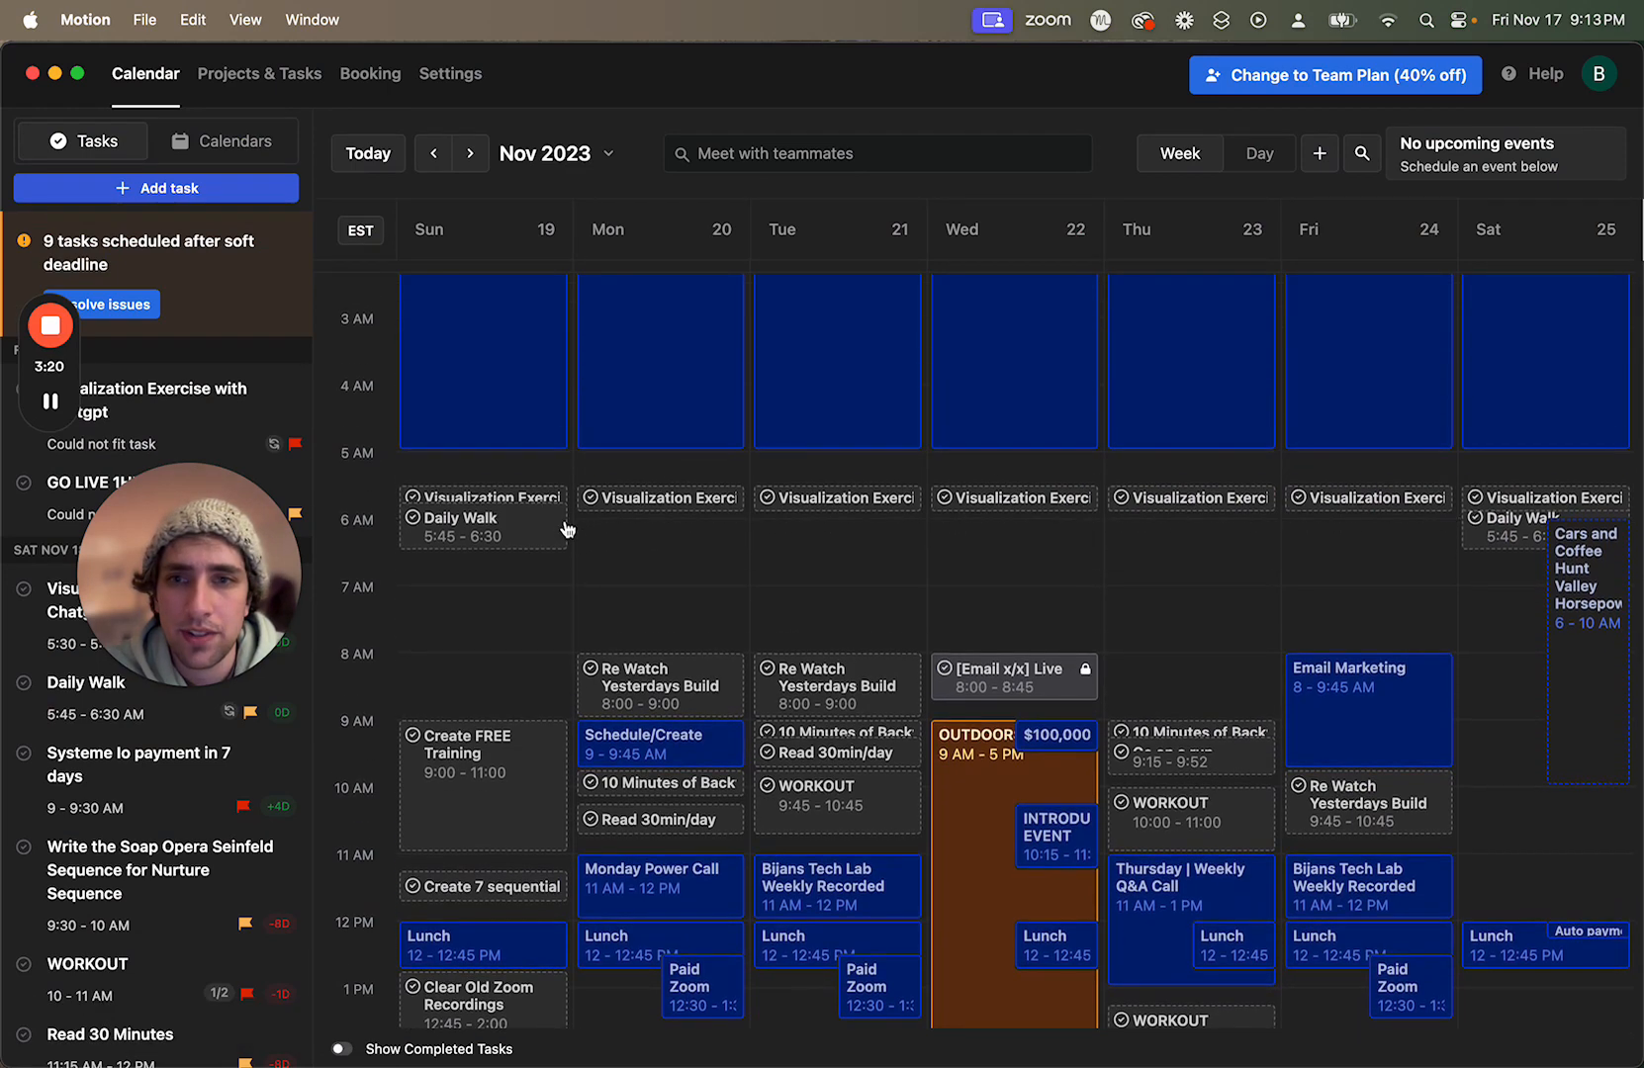
pyautogui.click(551, 531)
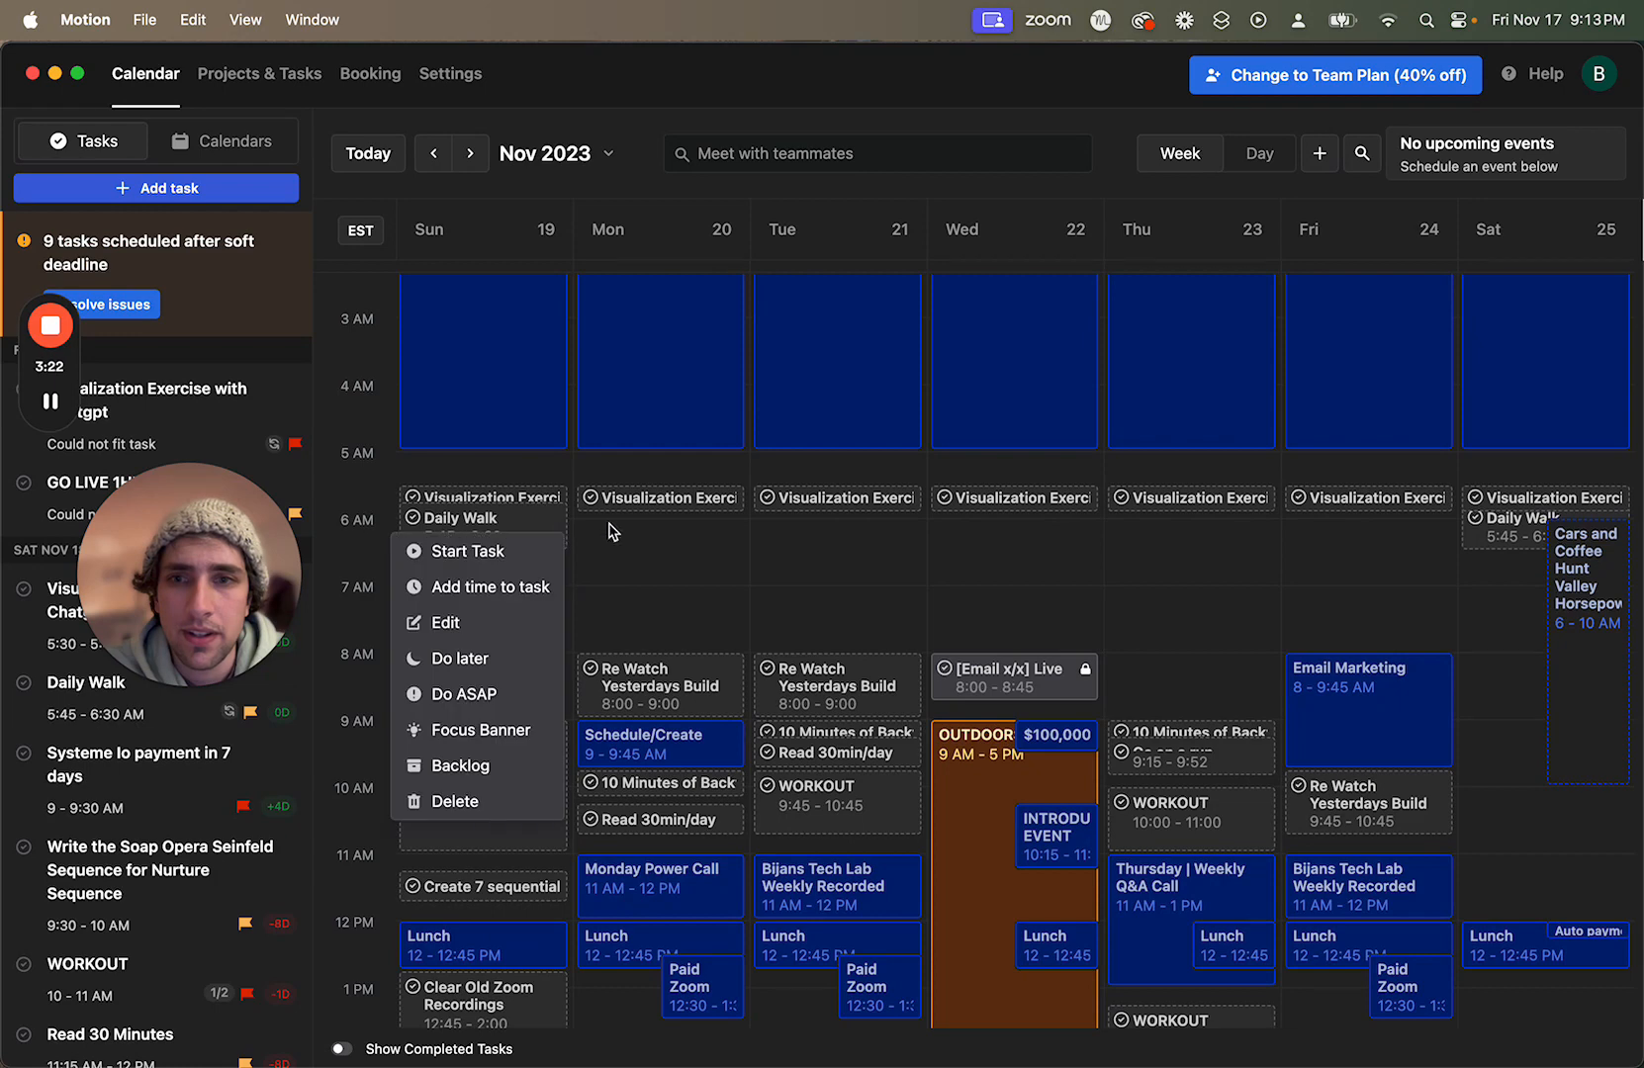
pyautogui.click(613, 534)
pyautogui.click(502, 533)
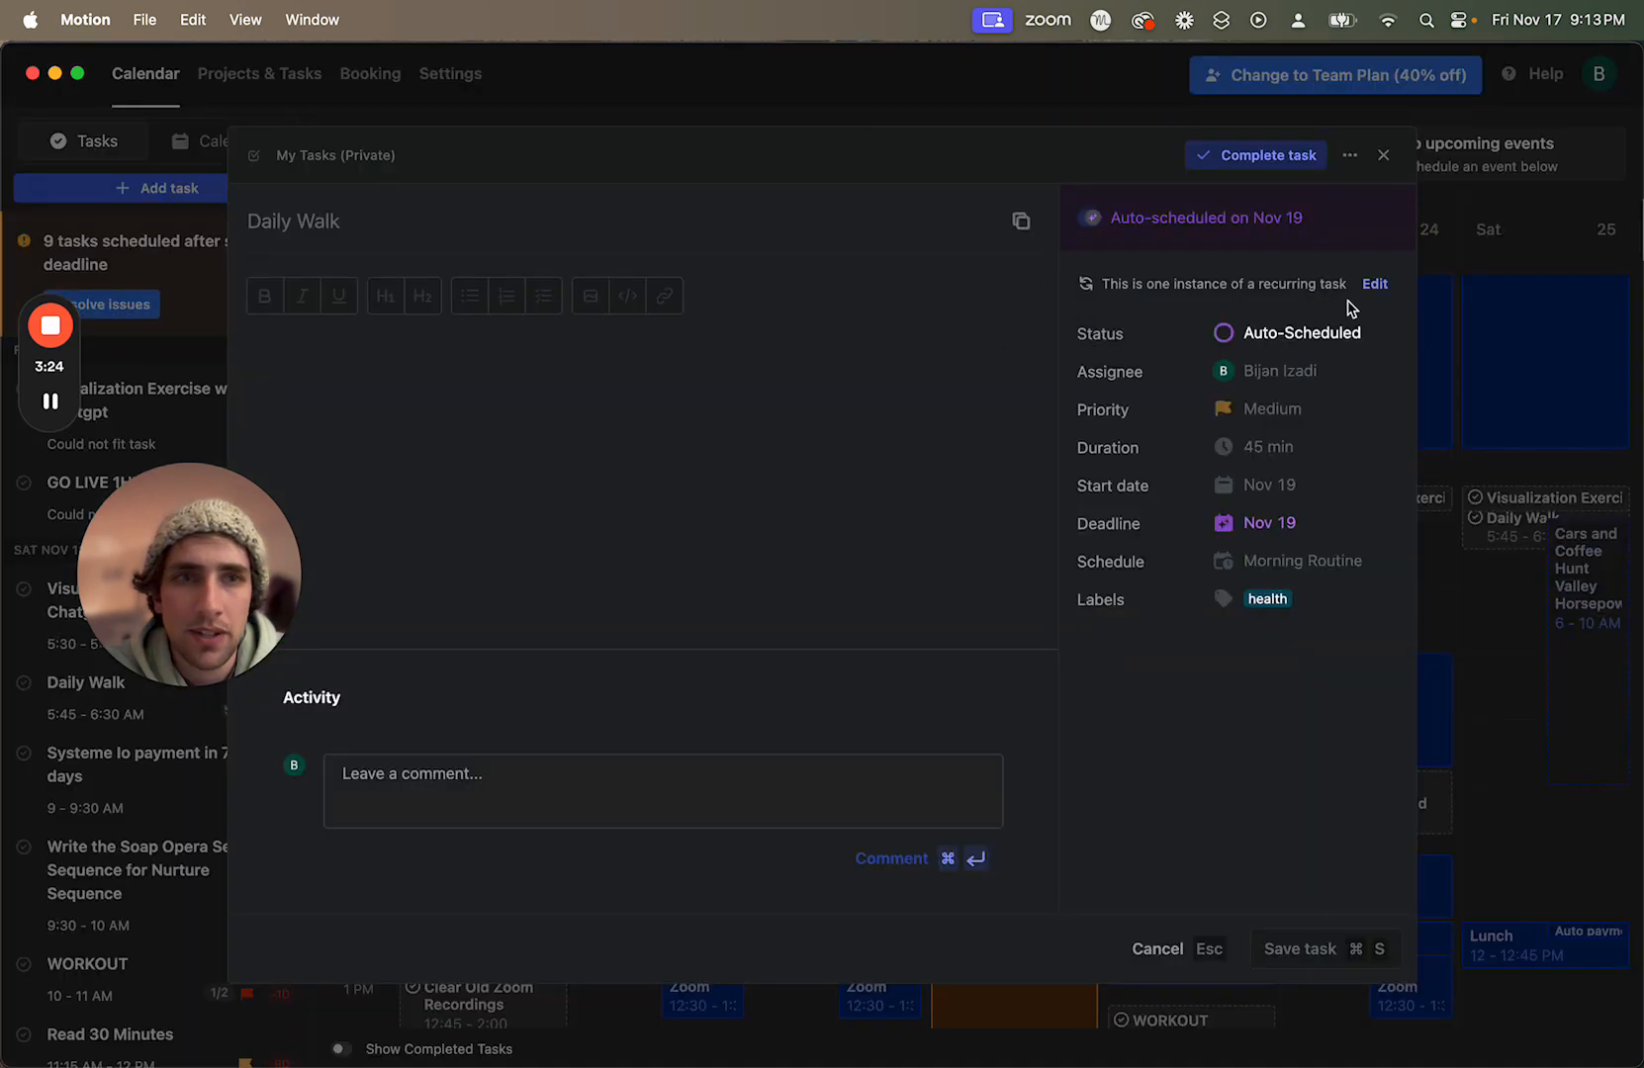
pyautogui.click(1376, 284)
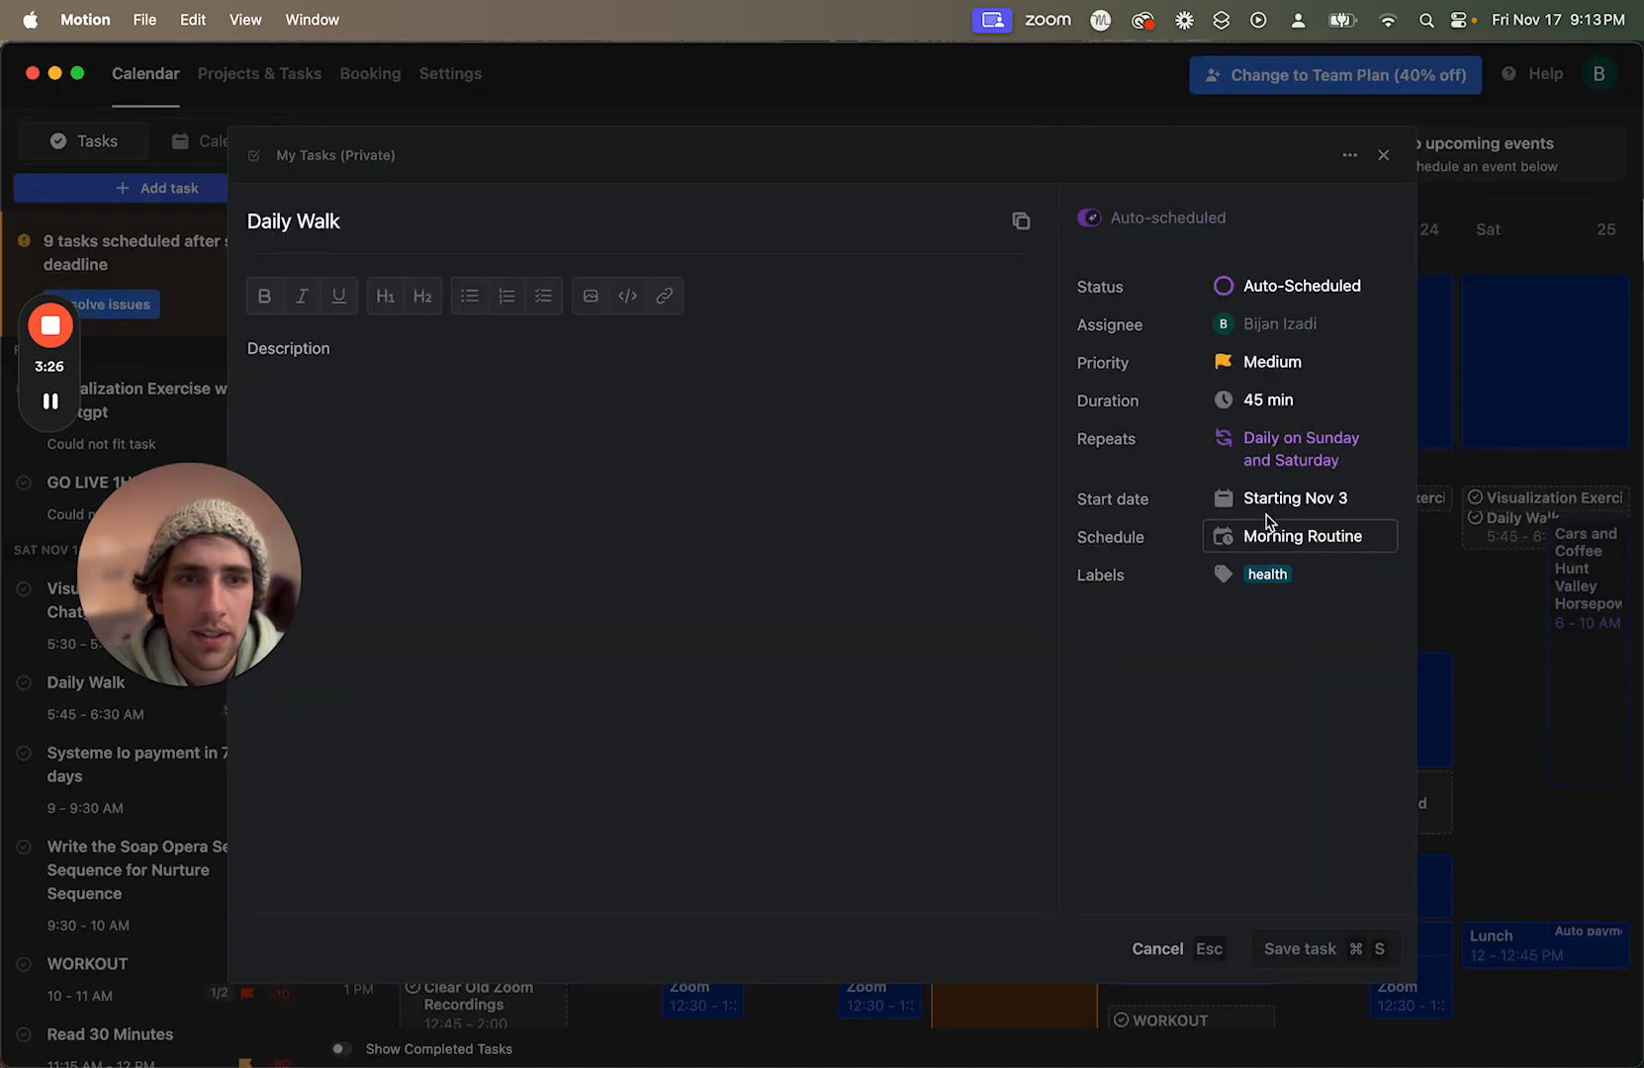
pyautogui.click(1286, 460)
pyautogui.click(1266, 666)
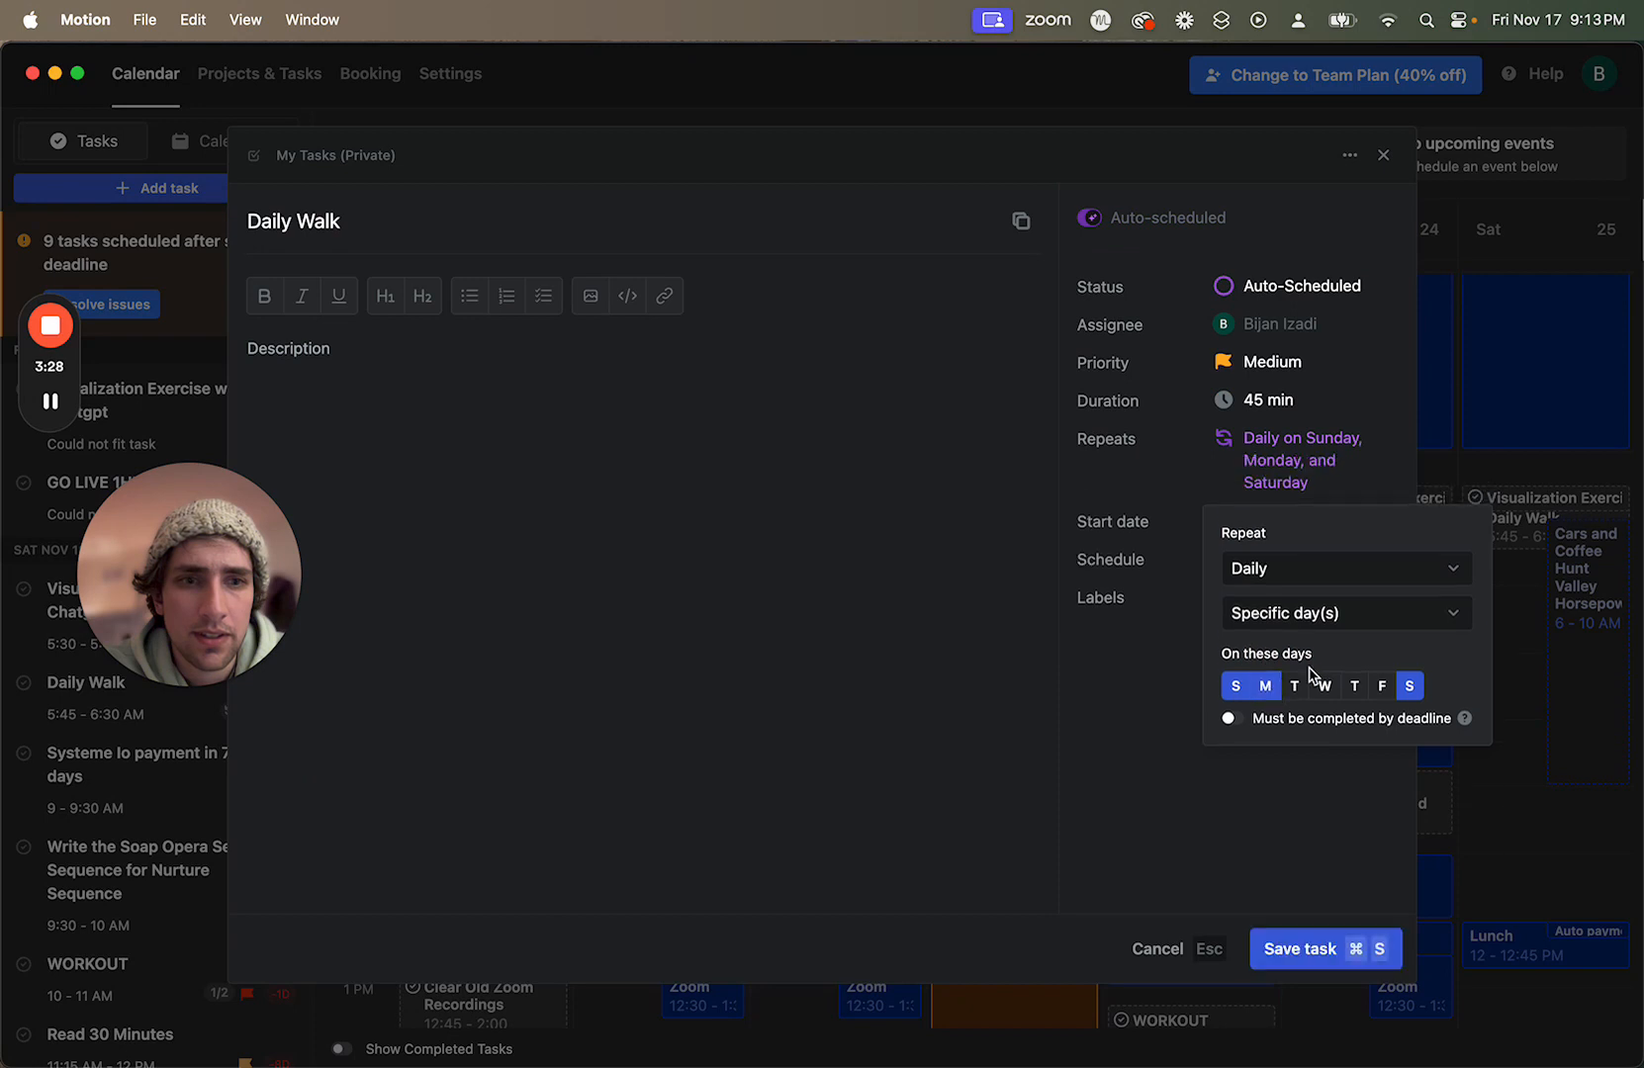
pyautogui.click(1312, 571)
pyautogui.click(1316, 612)
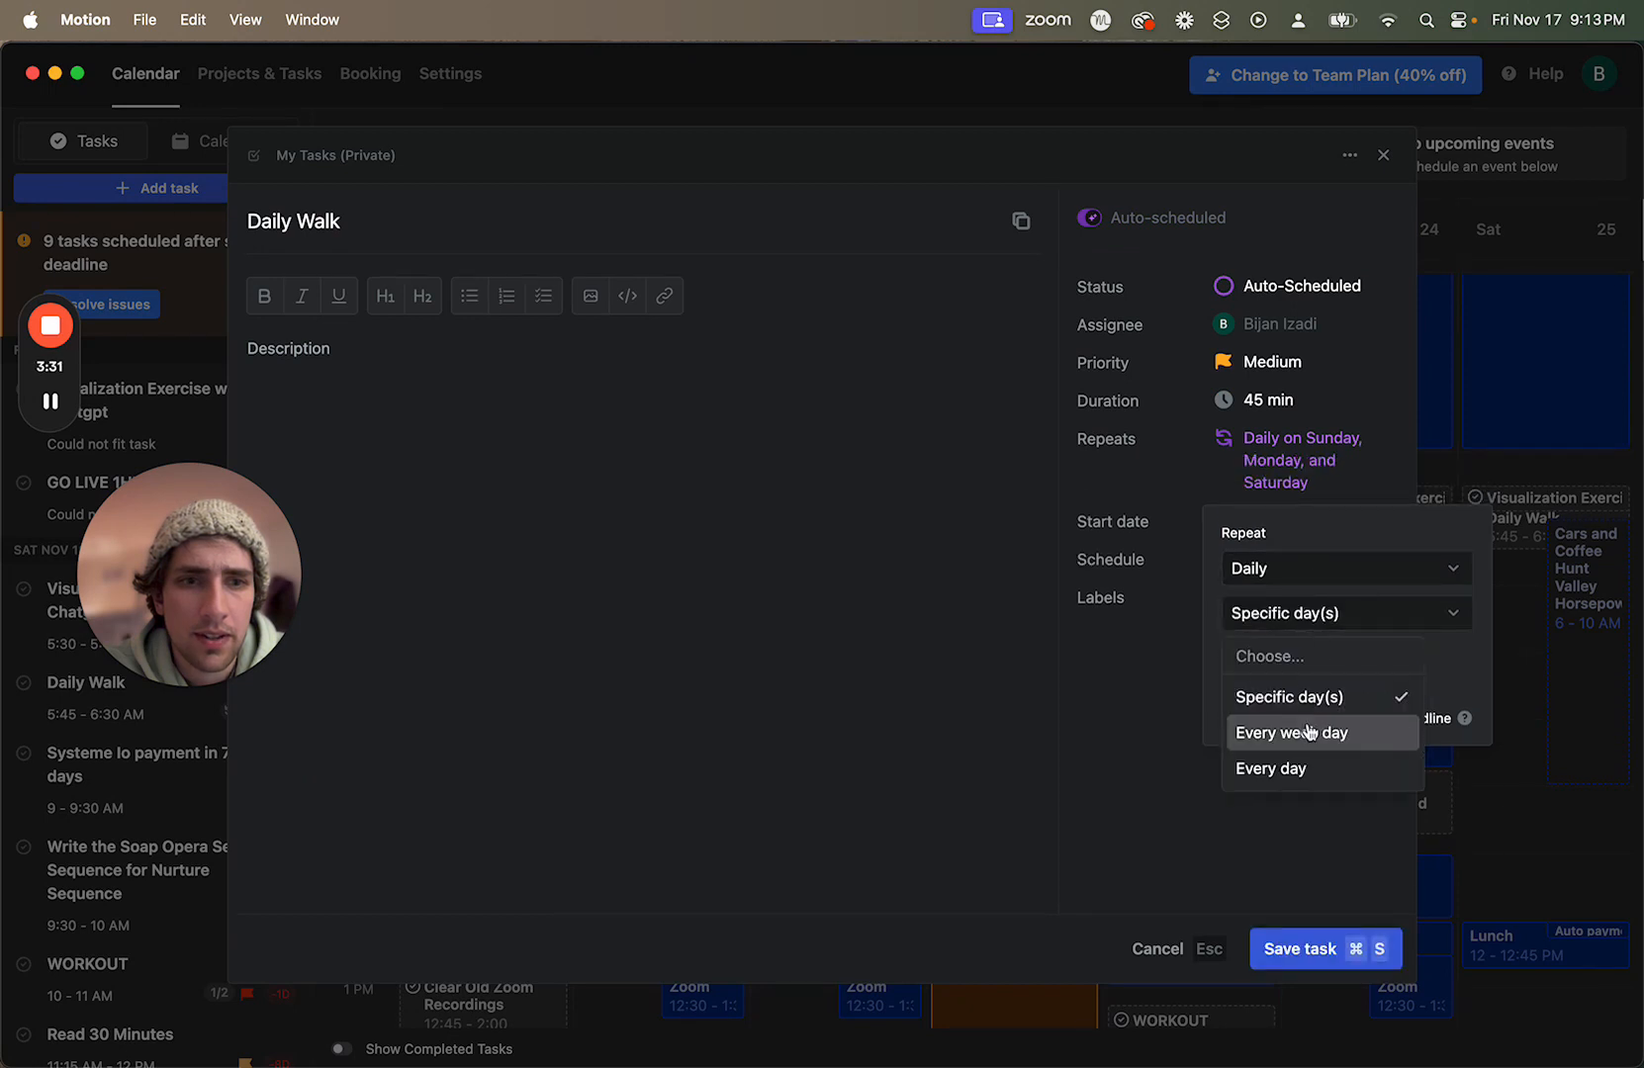
pyautogui.click(1311, 787)
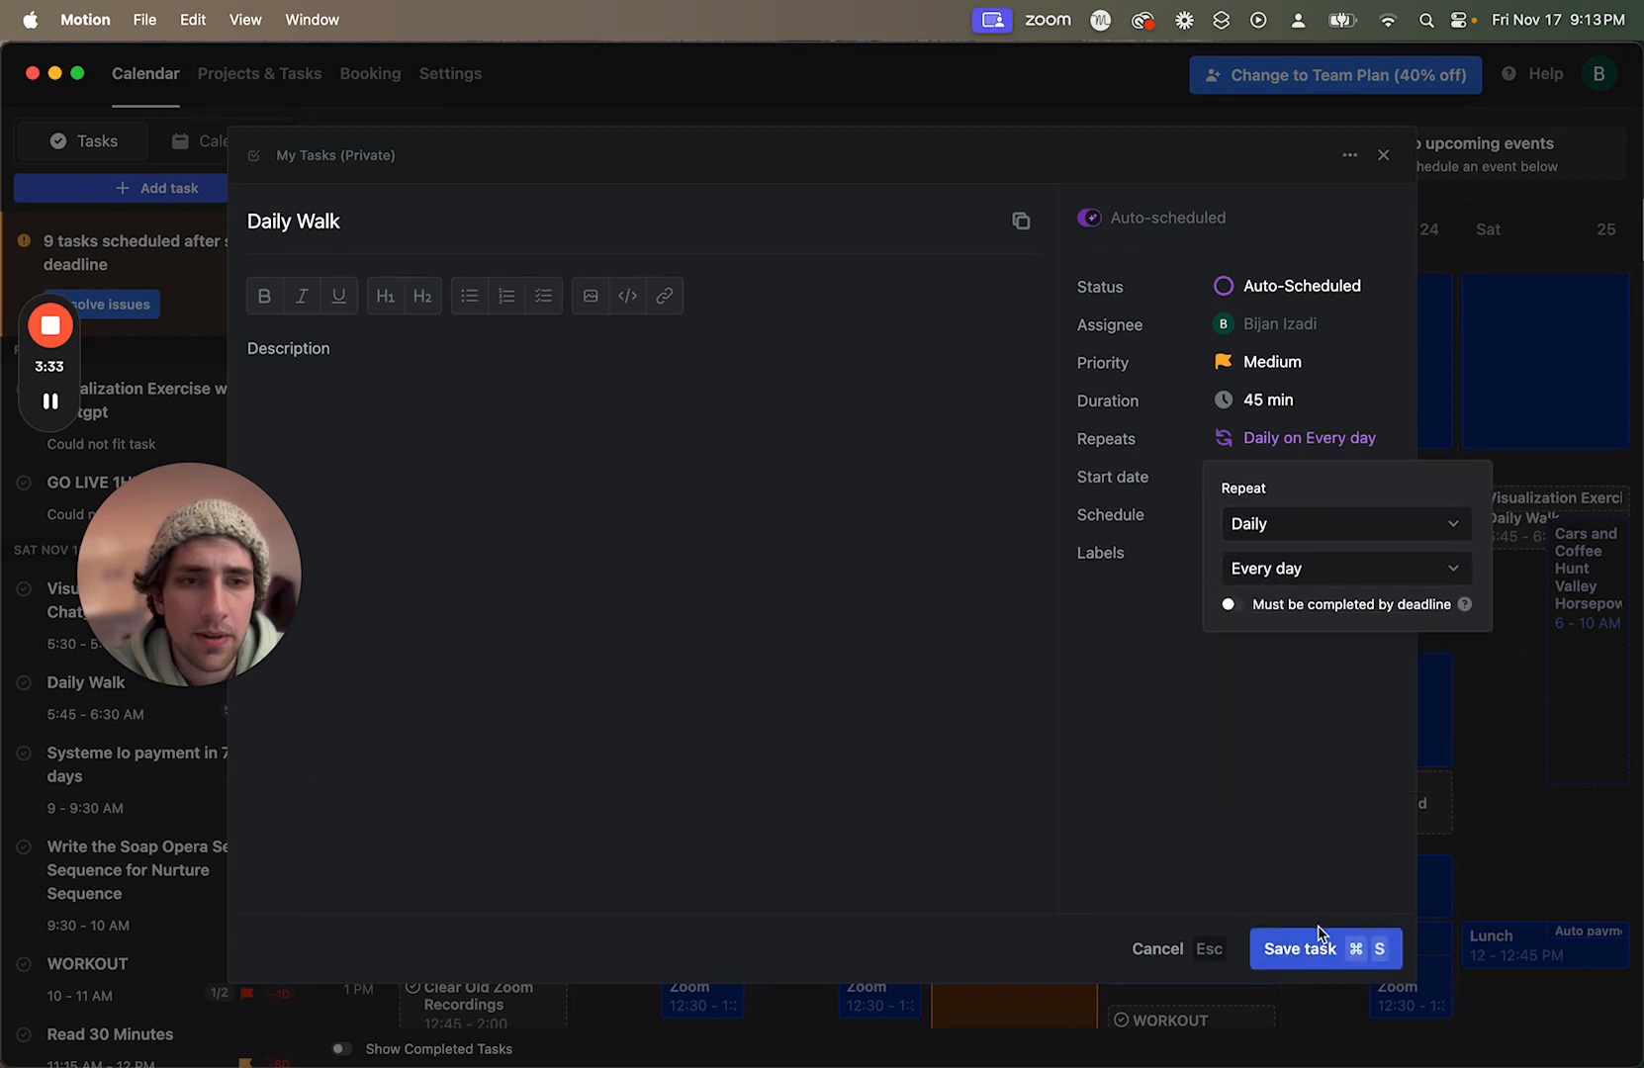
pyautogui.click(1310, 879)
pyautogui.click(1335, 952)
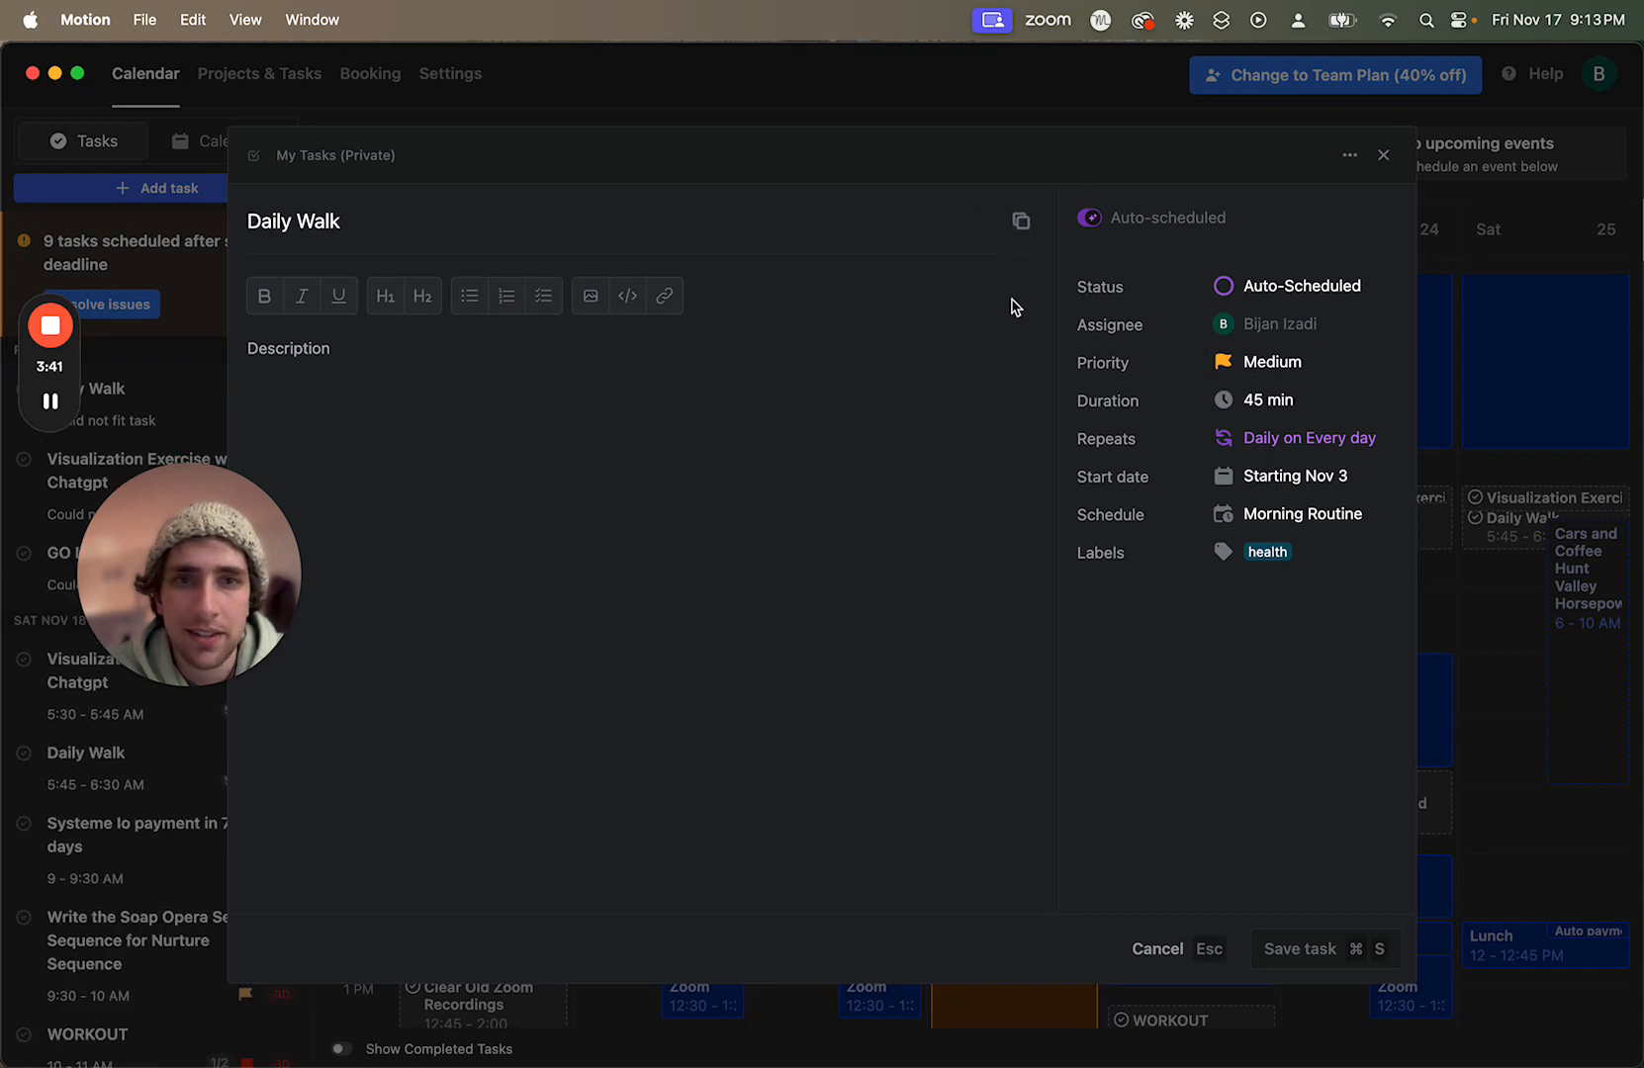
# Step: Re-save the Daily Walk task with an empty description and close it
pyautogui.click(1022, 224)
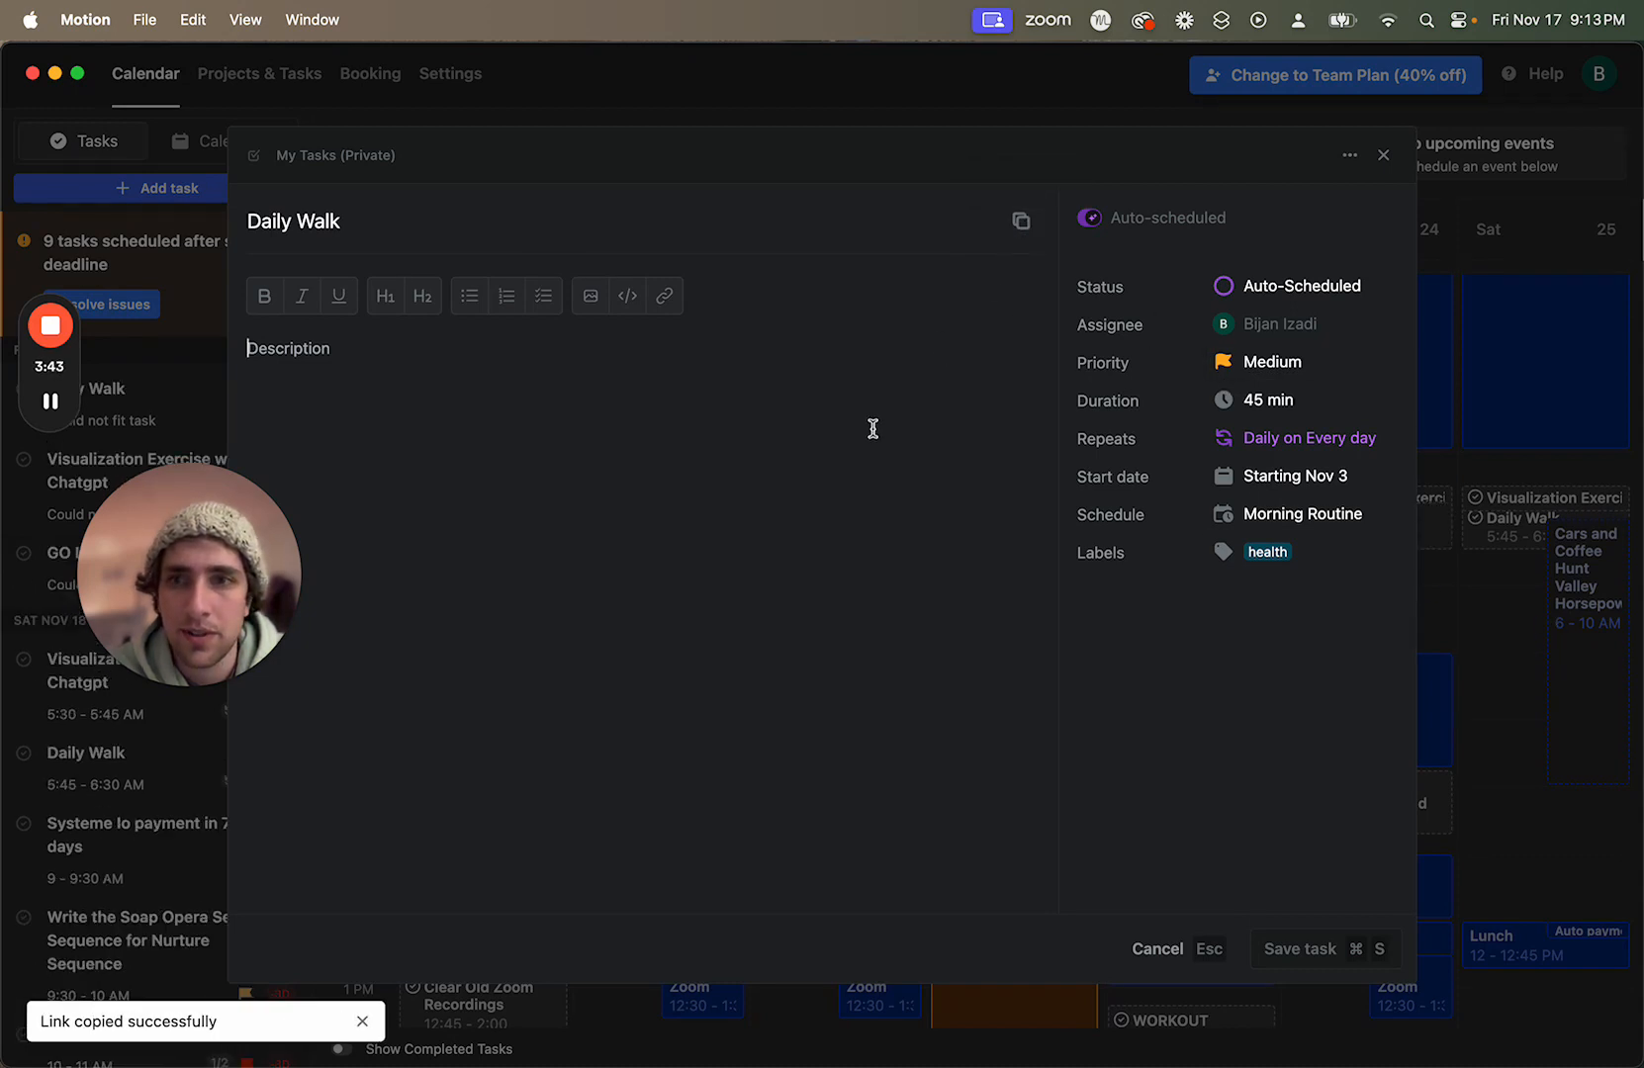
pyautogui.write('Daily Walk')
pyautogui.press('super+a')
pyautogui.press('BackSpace')
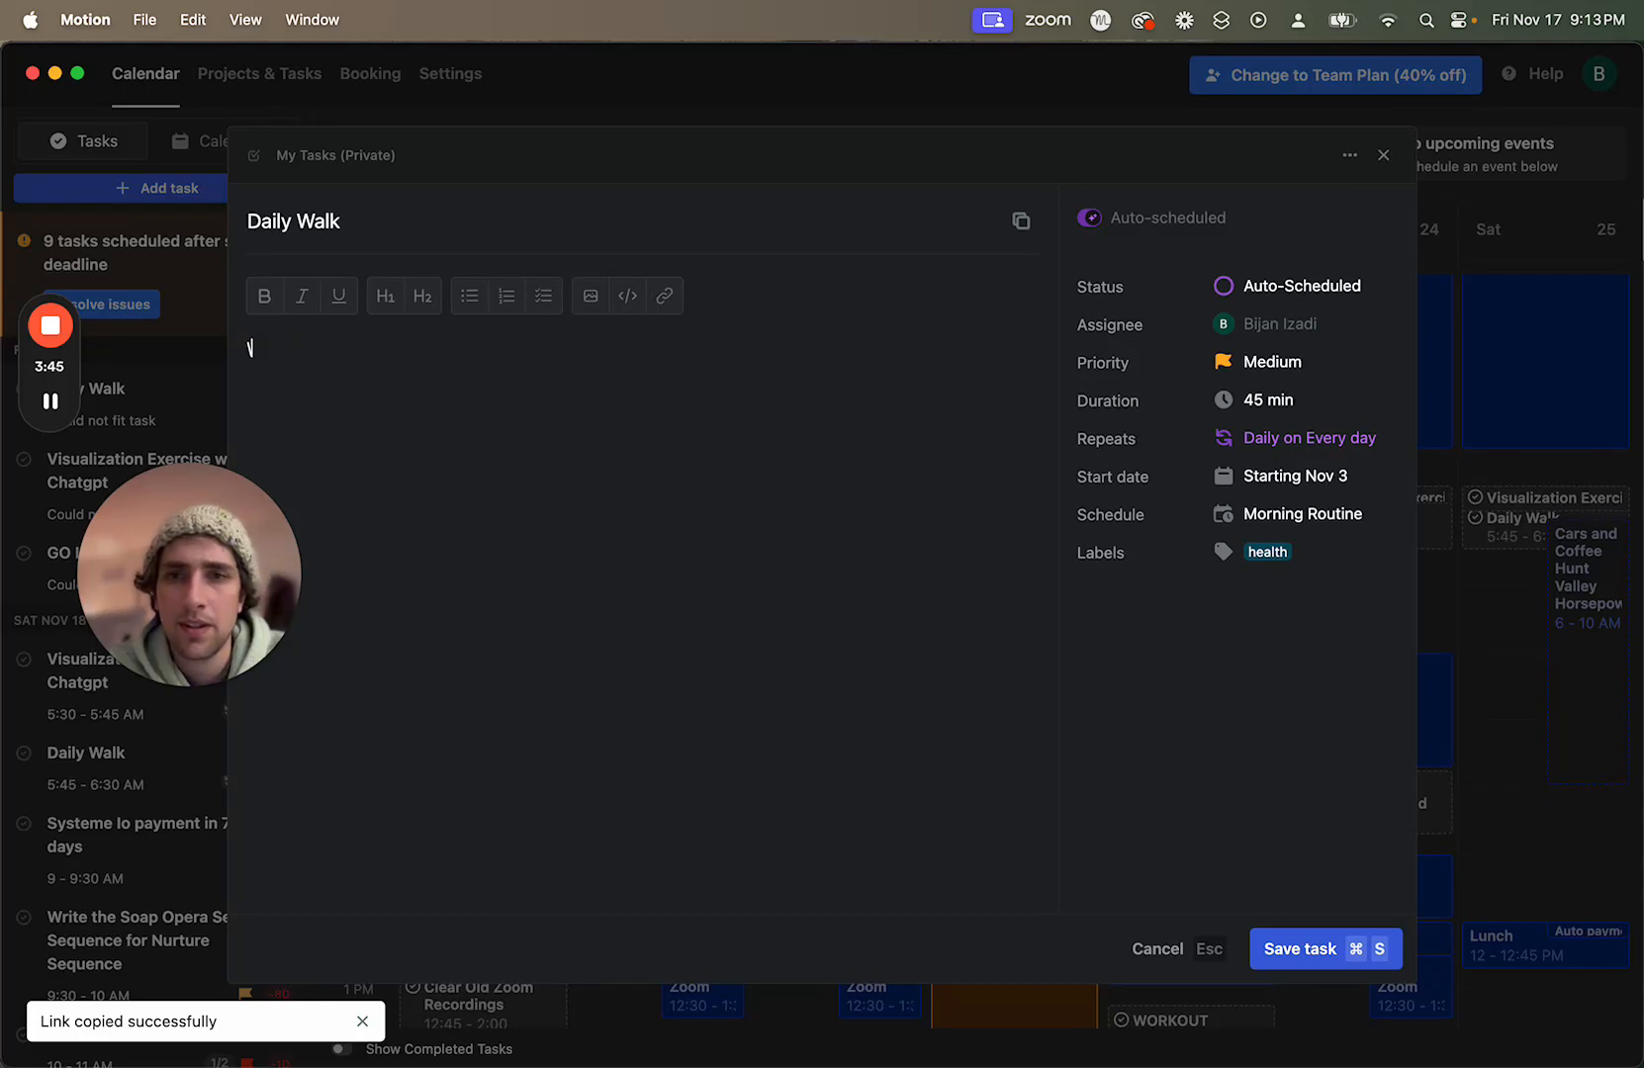
pyautogui.click(1340, 962)
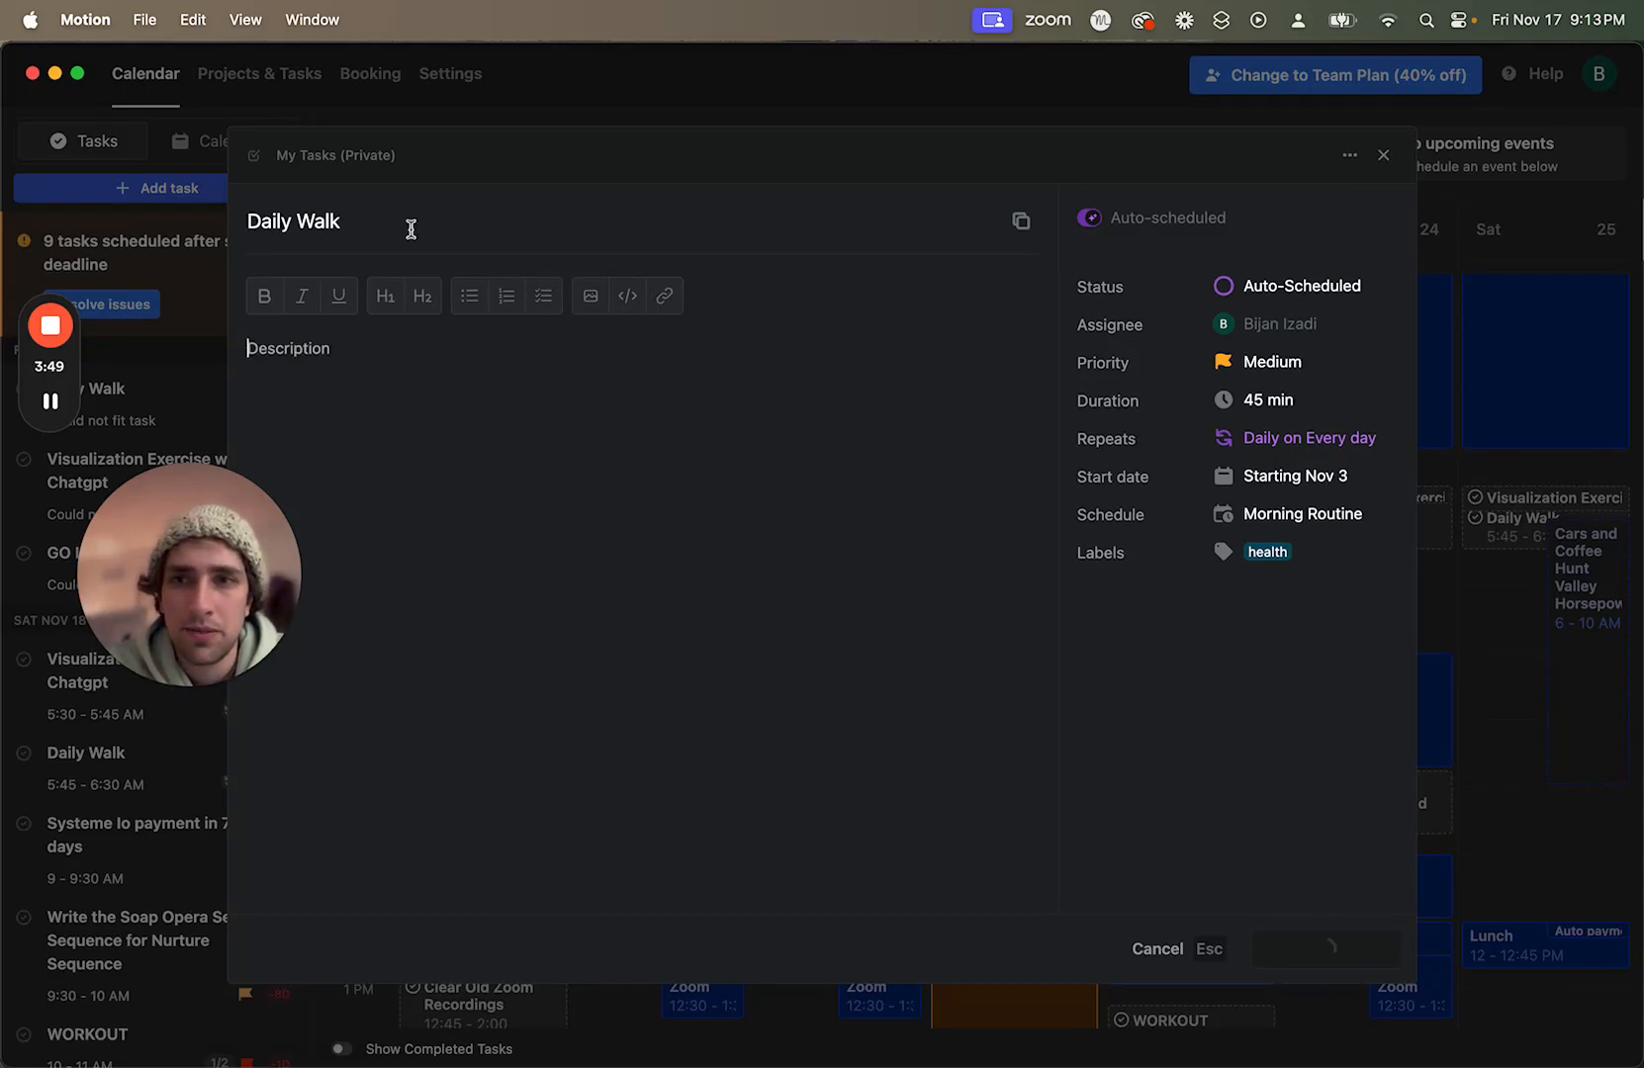
pyautogui.press('BackSpace')
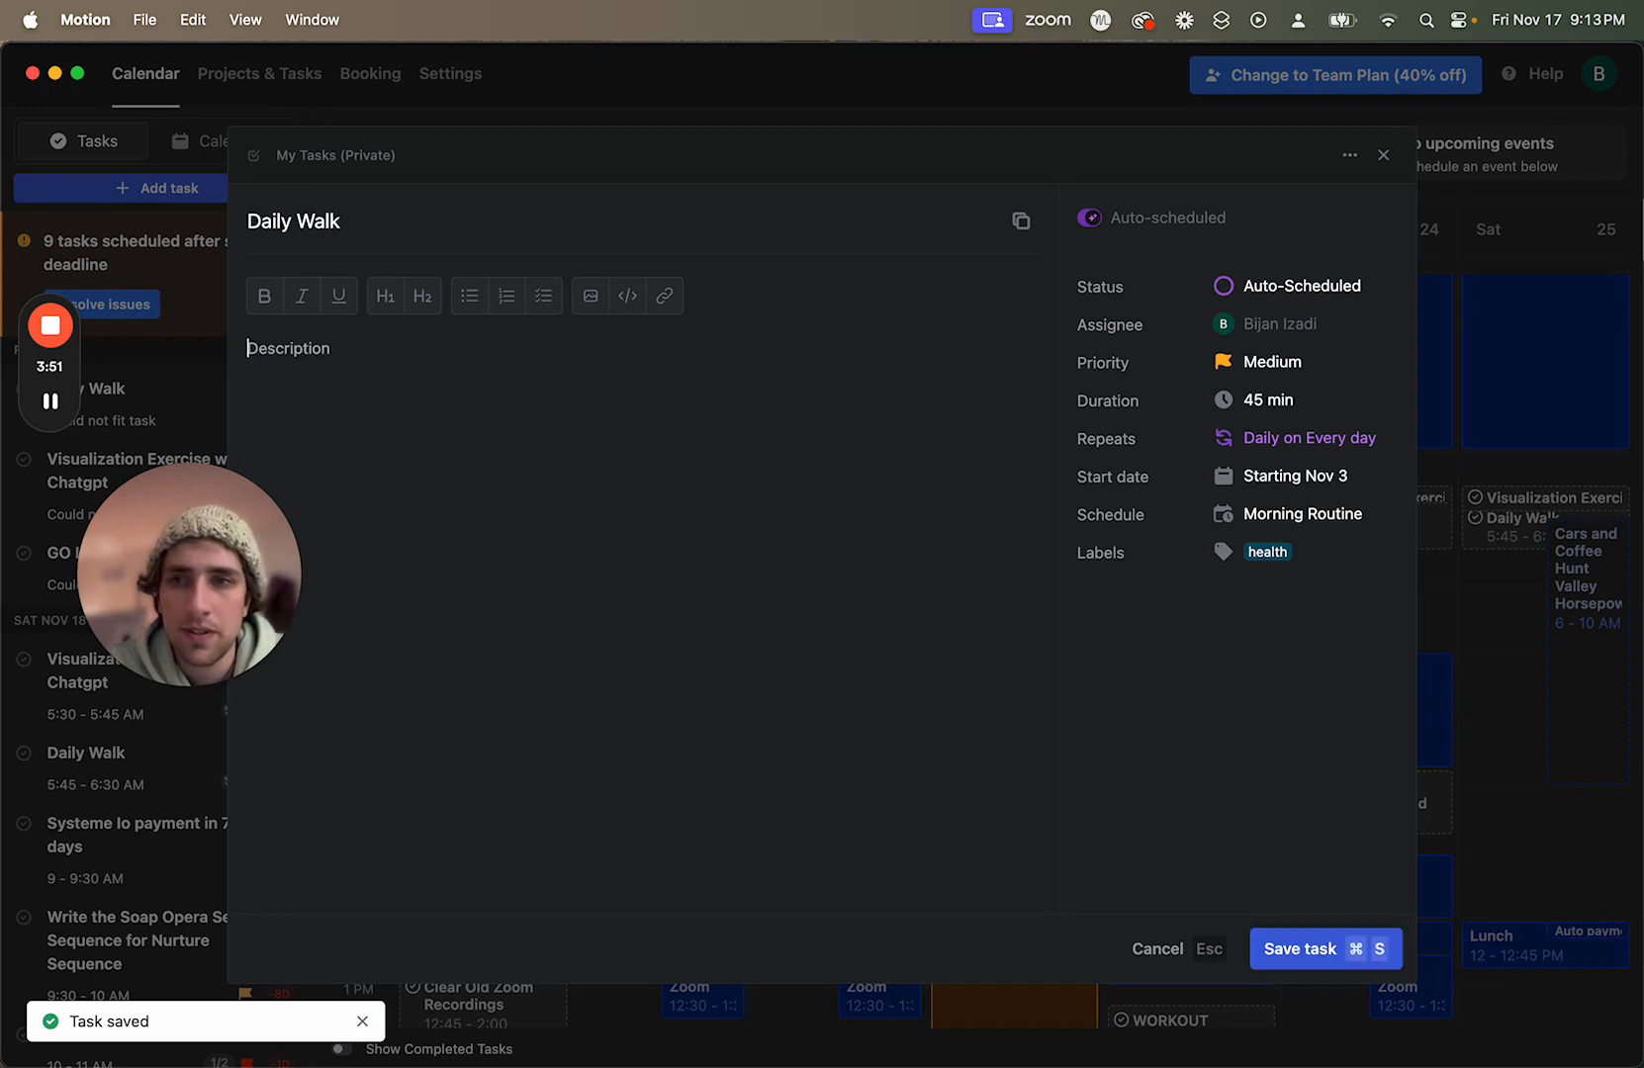
pyautogui.click(1305, 948)
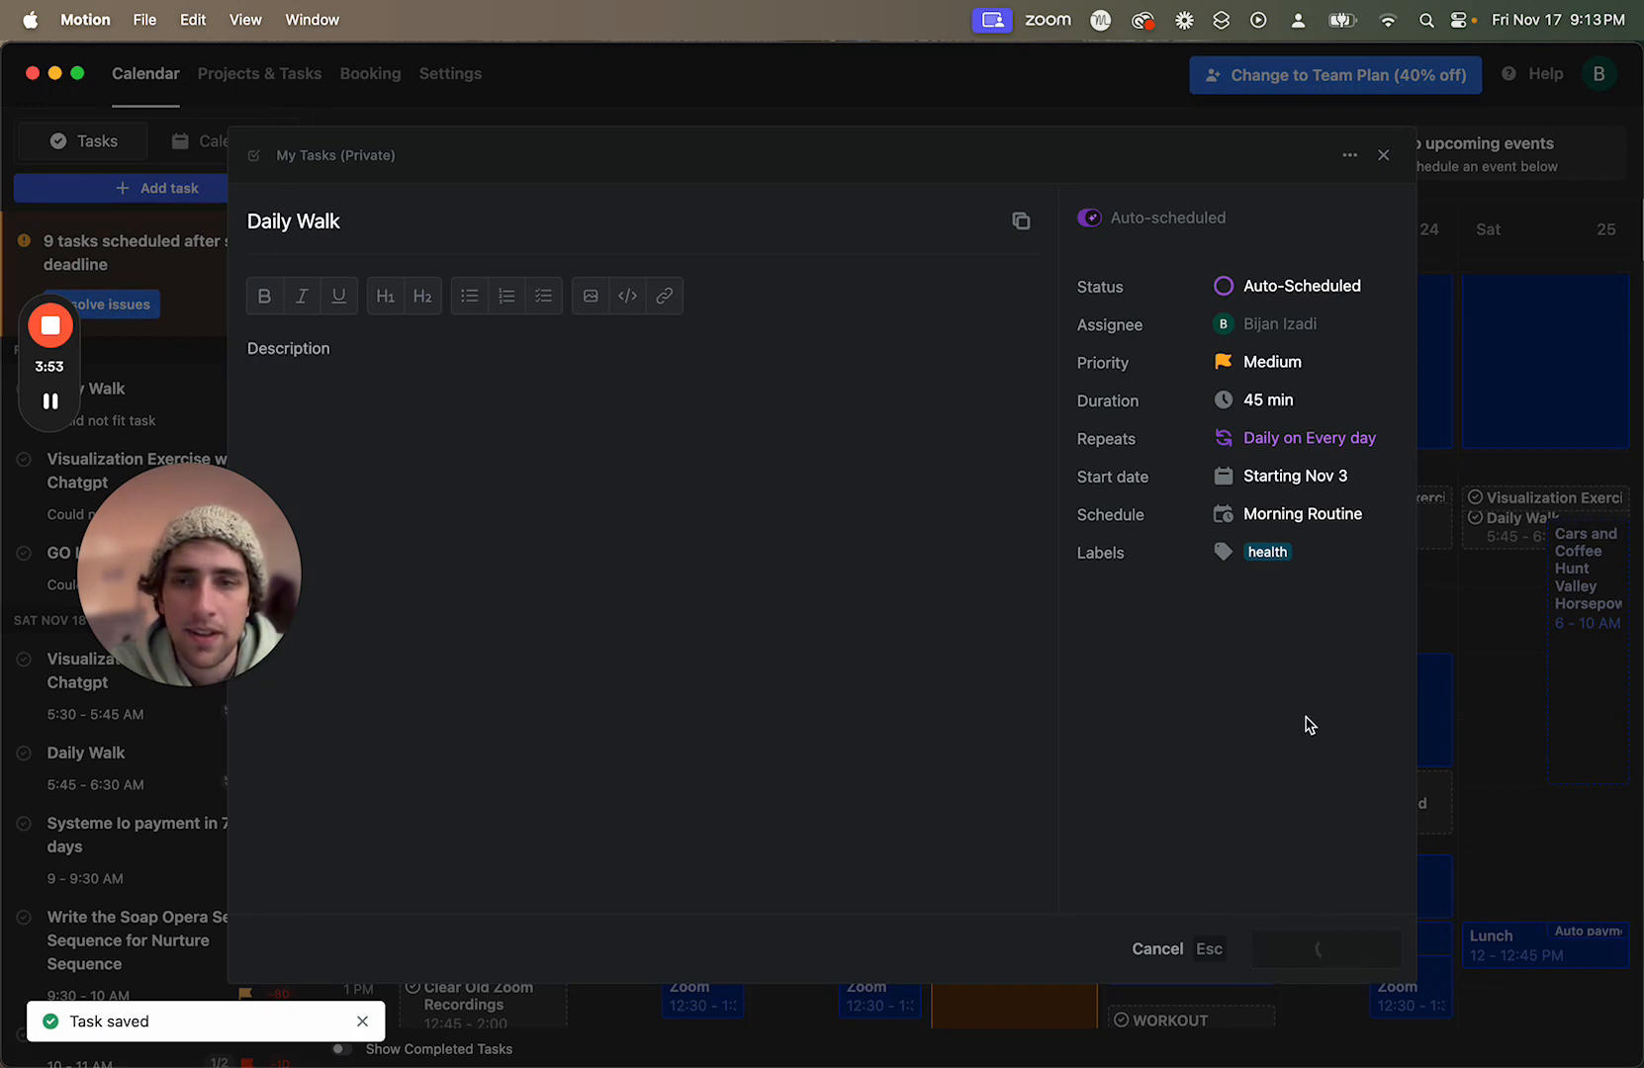
pyautogui.click(1542, 675)
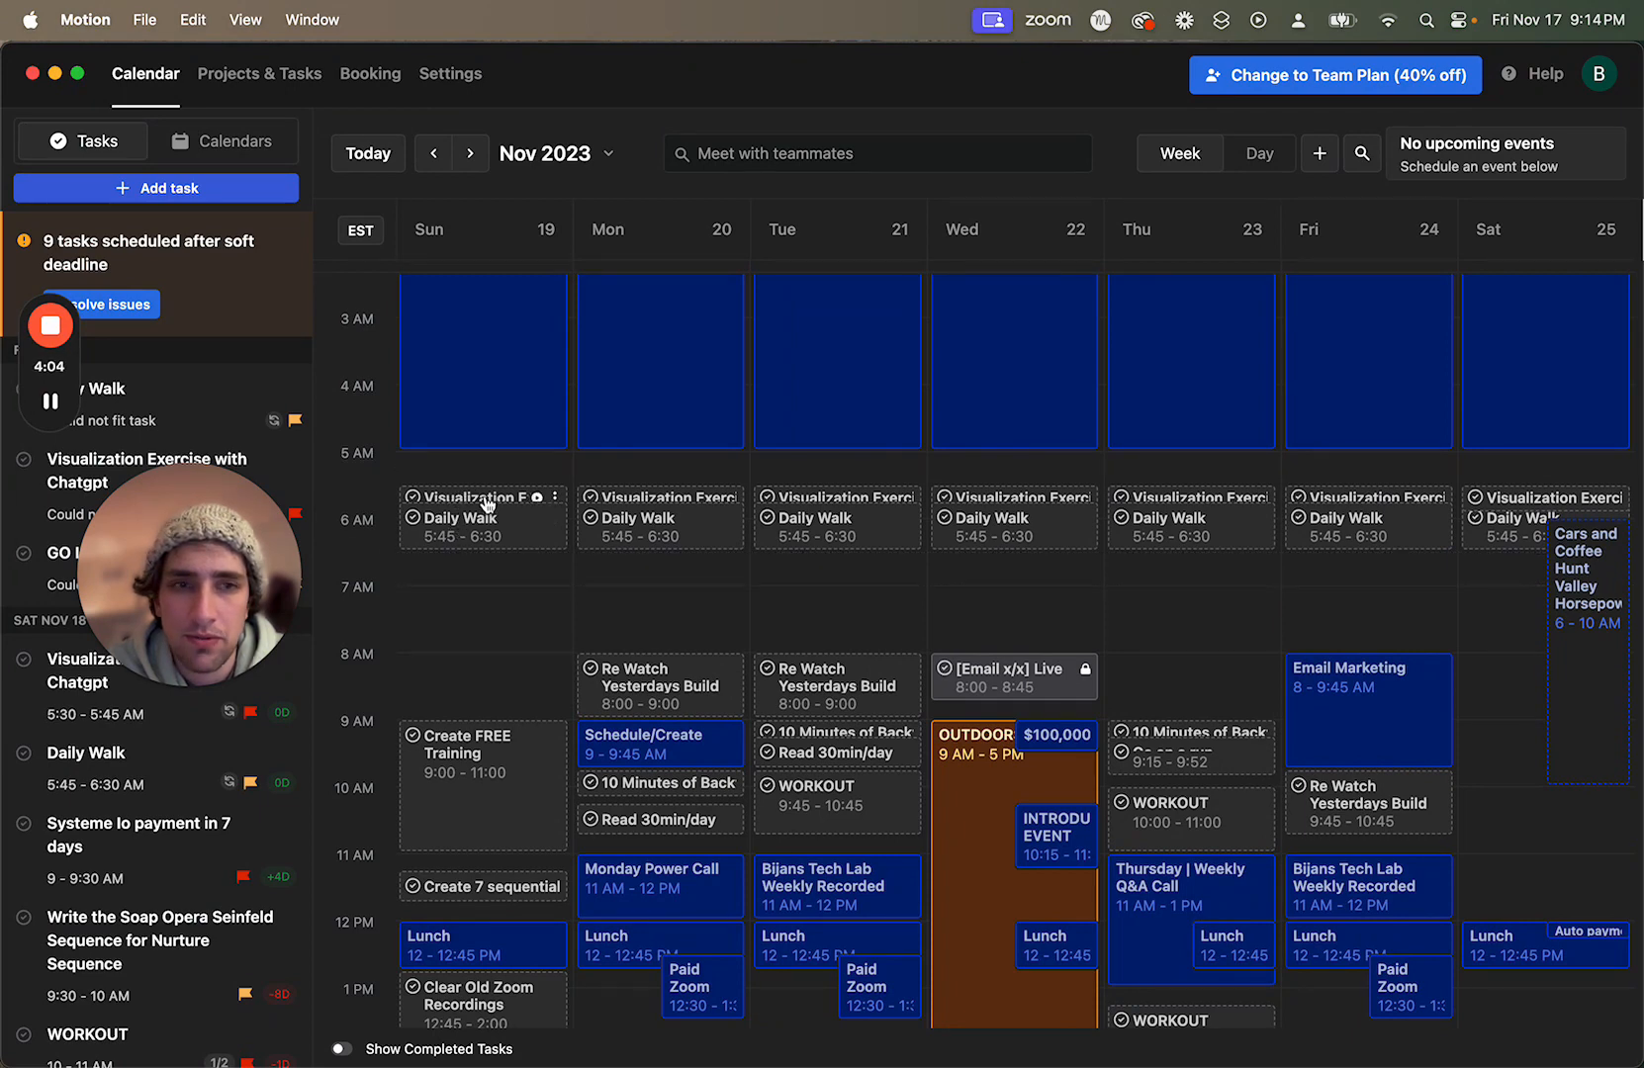
# Step: Review the task placement from morning to night across the week of November 19 to 25
pyautogui.scroll(-10, 858, 527)
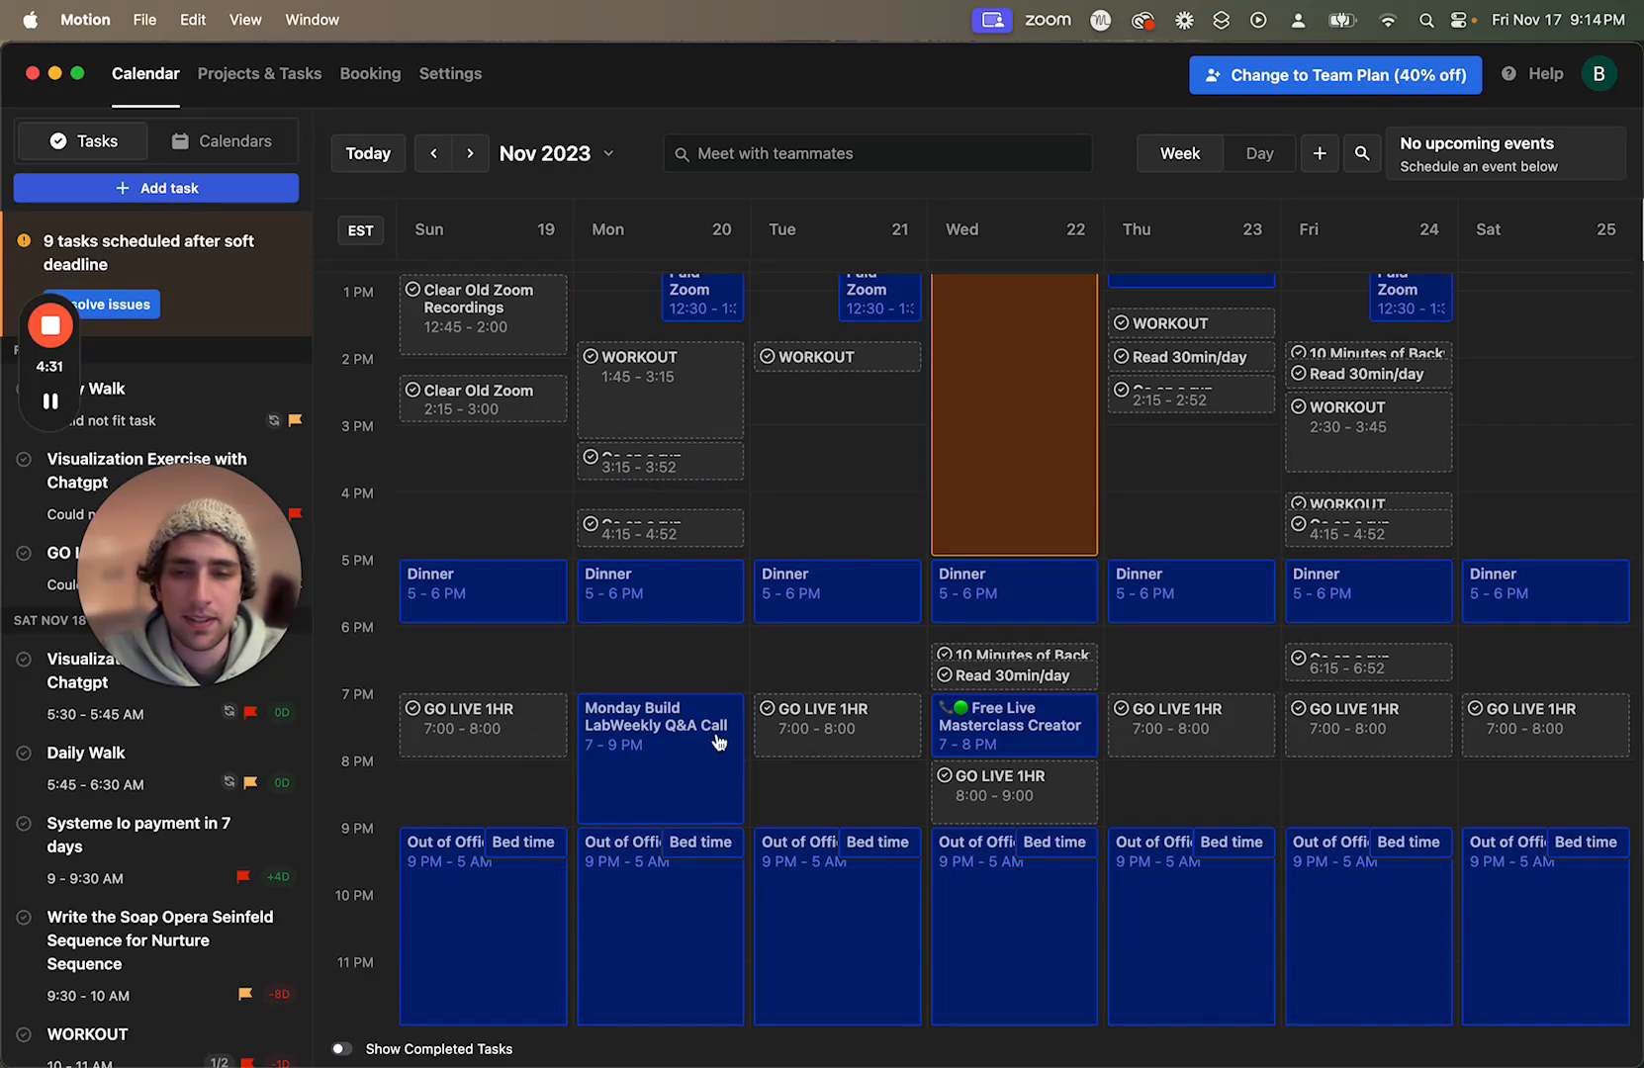
pyautogui.scroll(10, 789, 772)
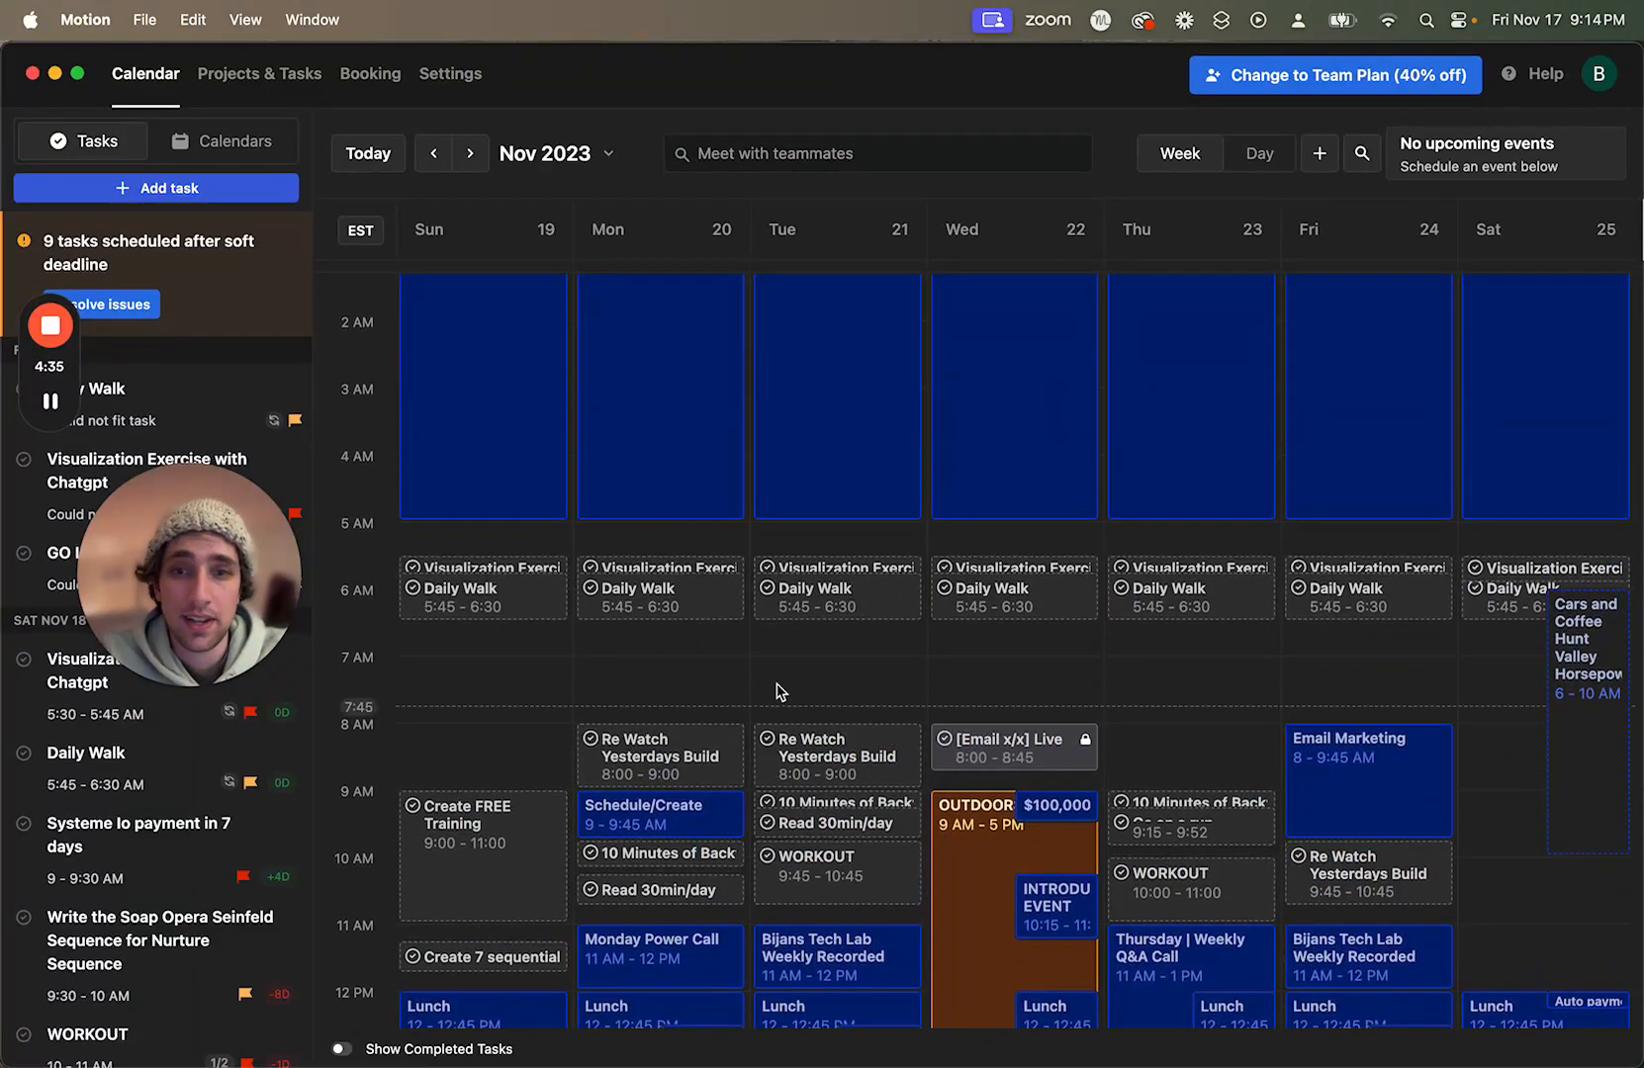
pyautogui.scroll(-1, 787, 664)
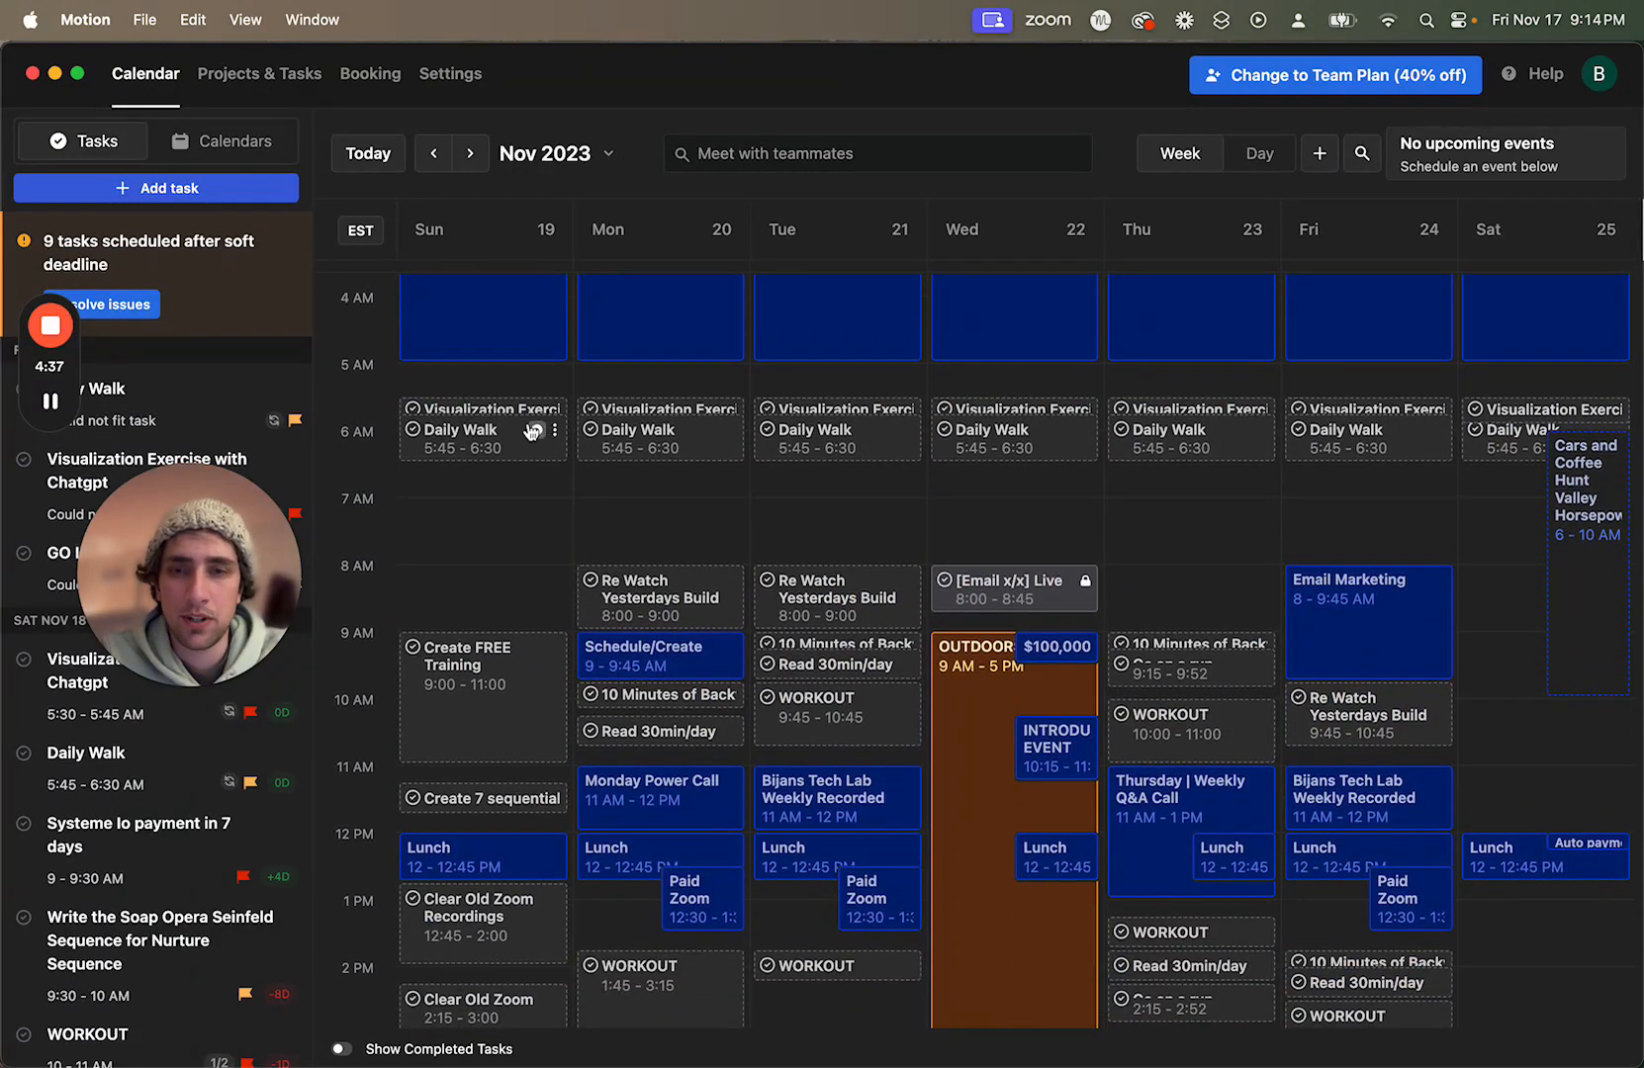
# Step: Start a new task and set its workspace to My Tasks (Private)
pyautogui.scroll(-10, 534, 427)
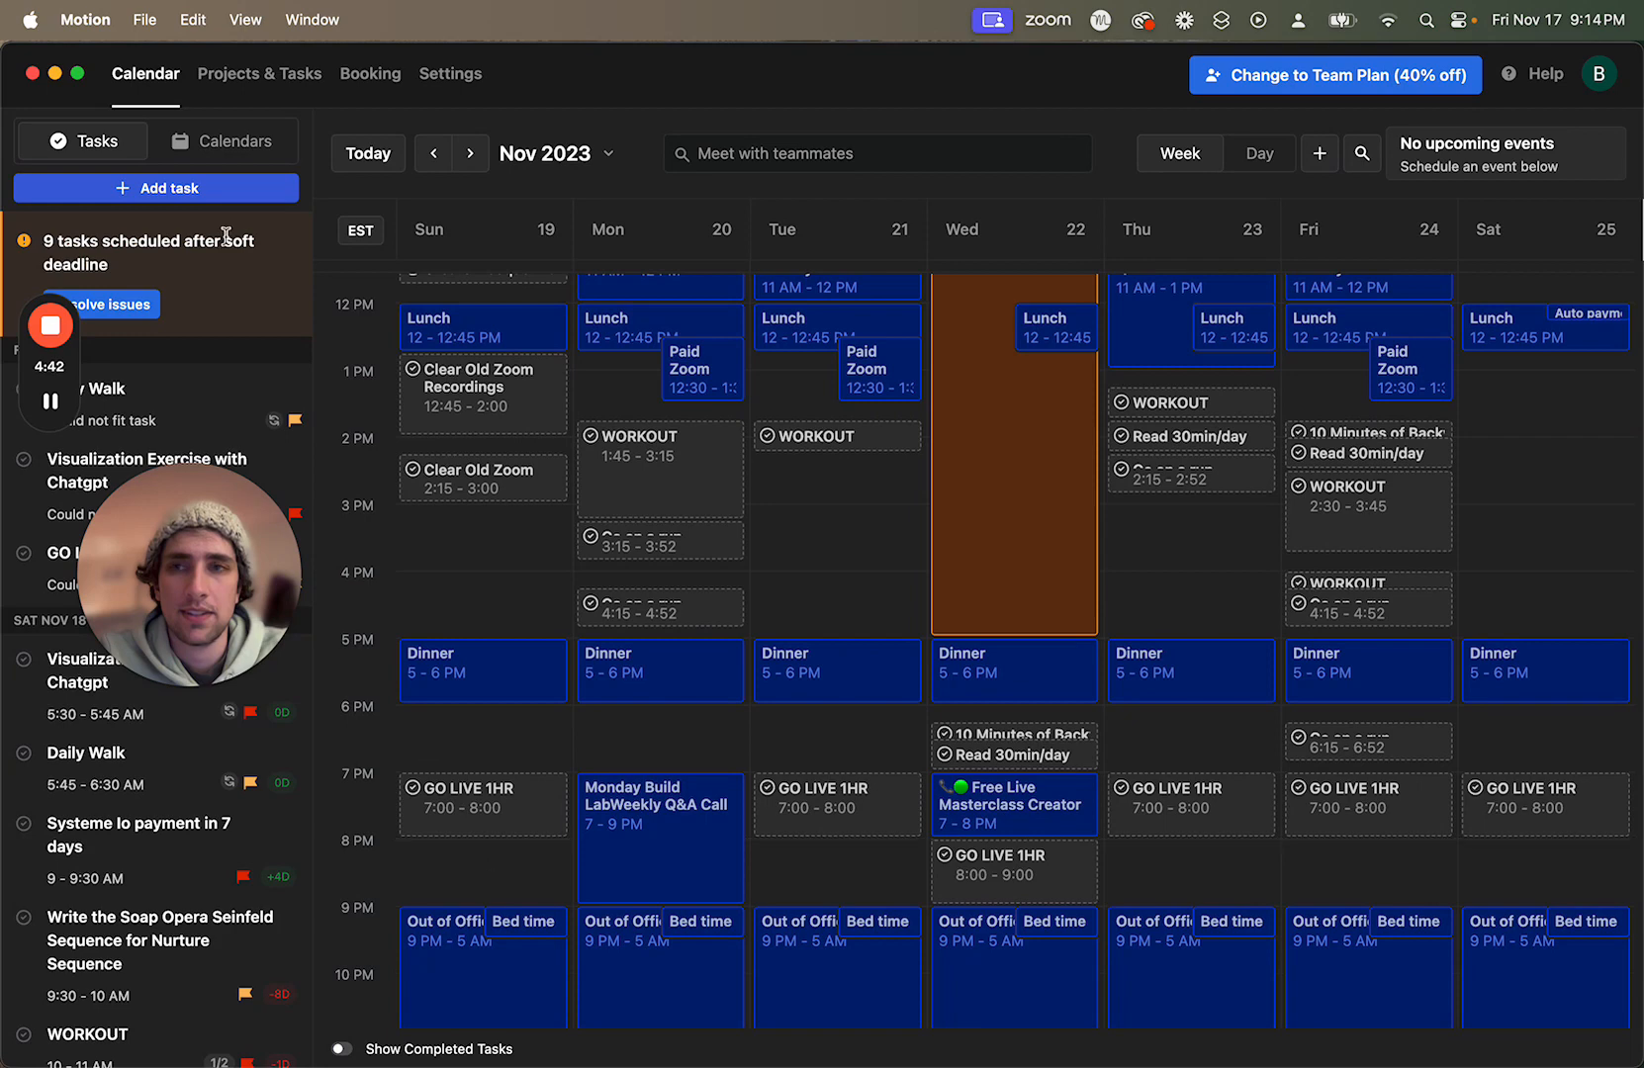
pyautogui.click(223, 190)
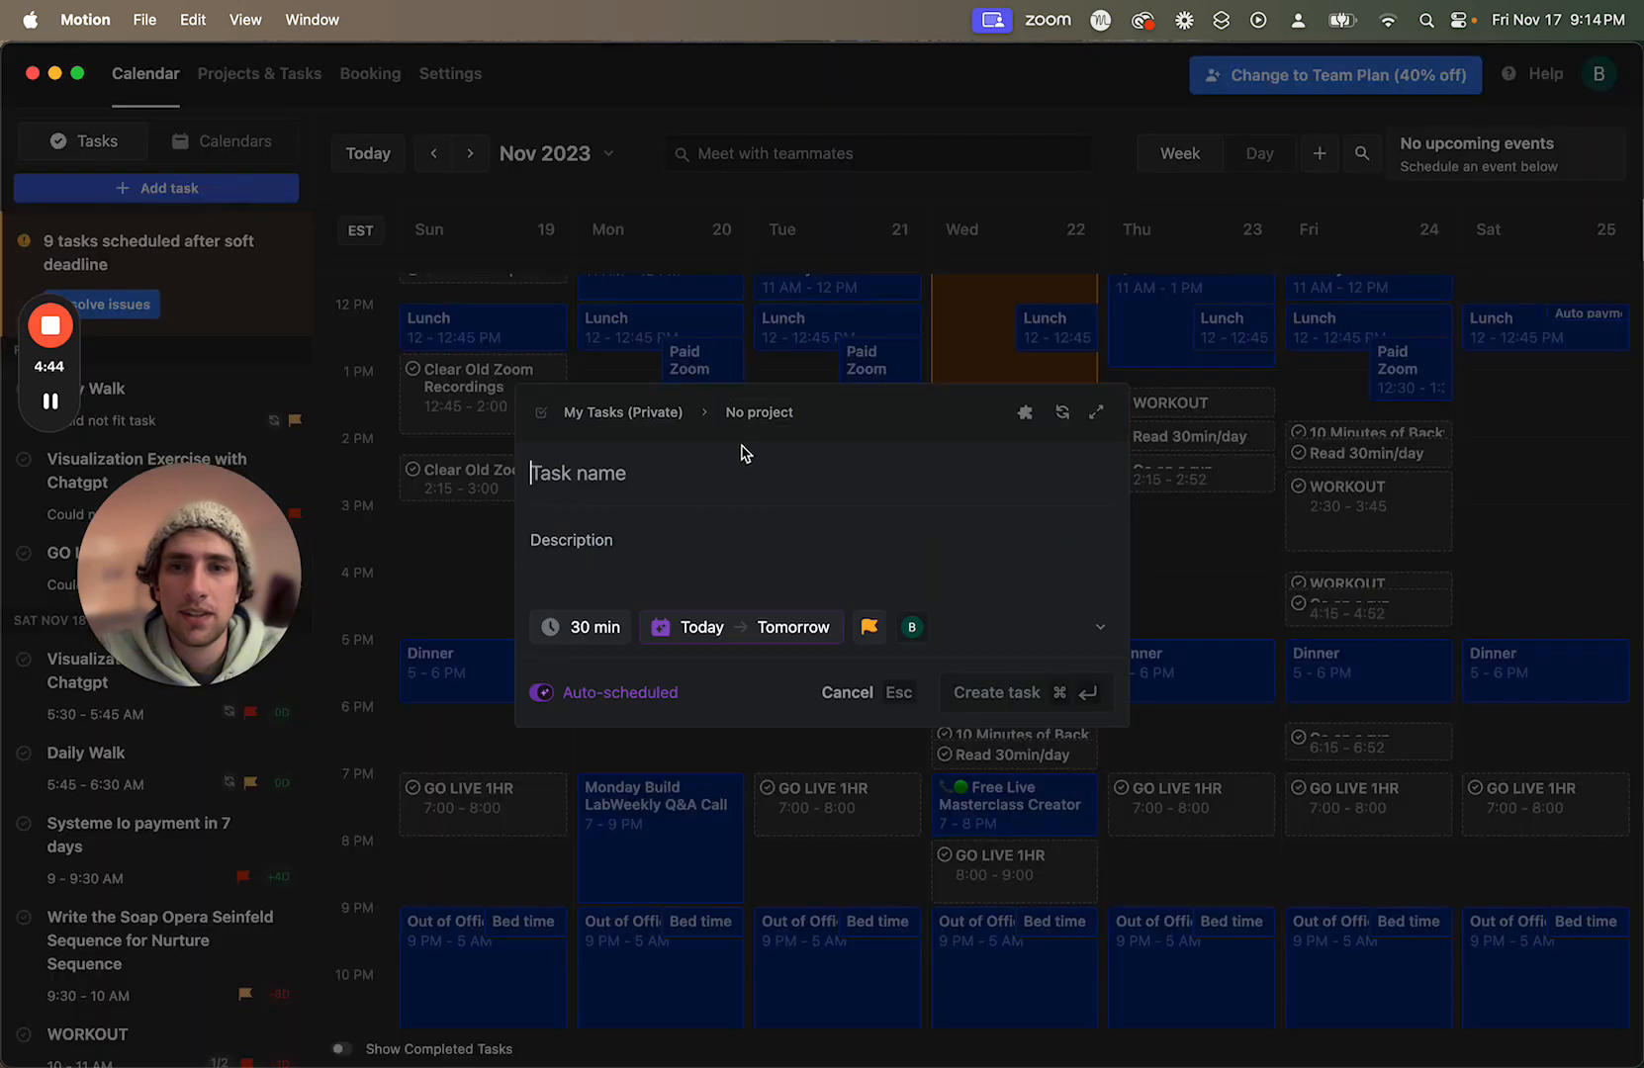
pyautogui.click(671, 422)
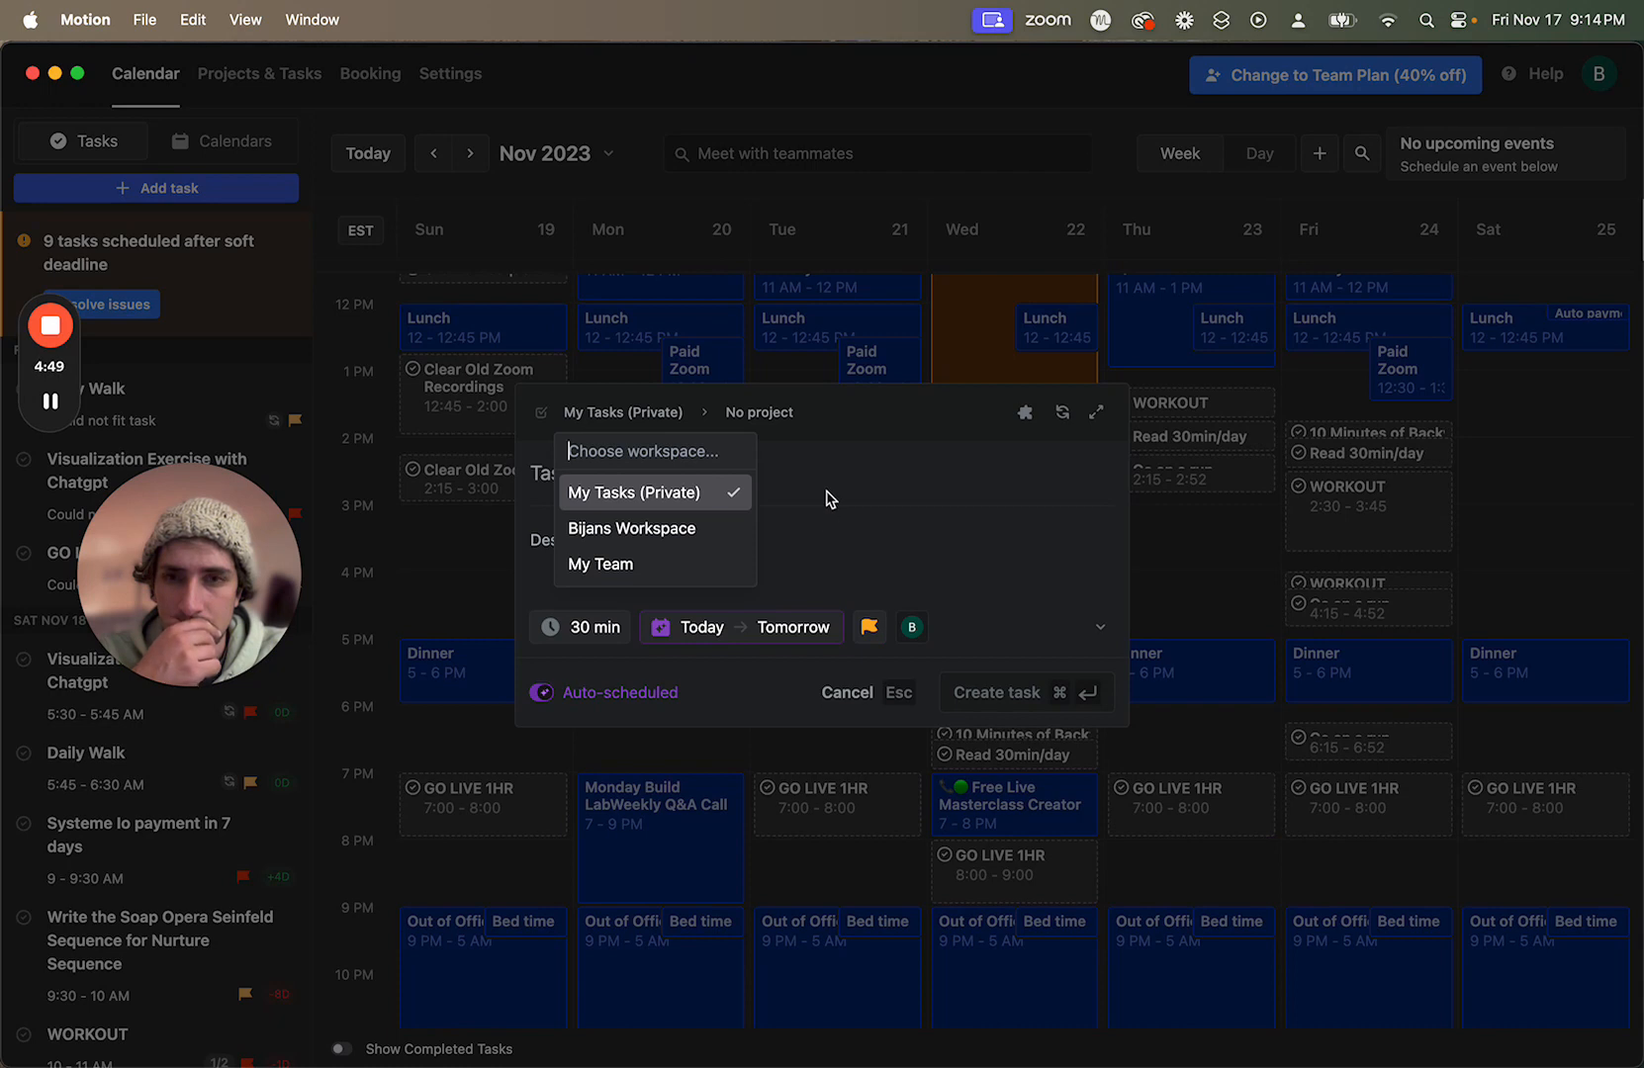
pyautogui.click(696, 529)
pyautogui.click(646, 415)
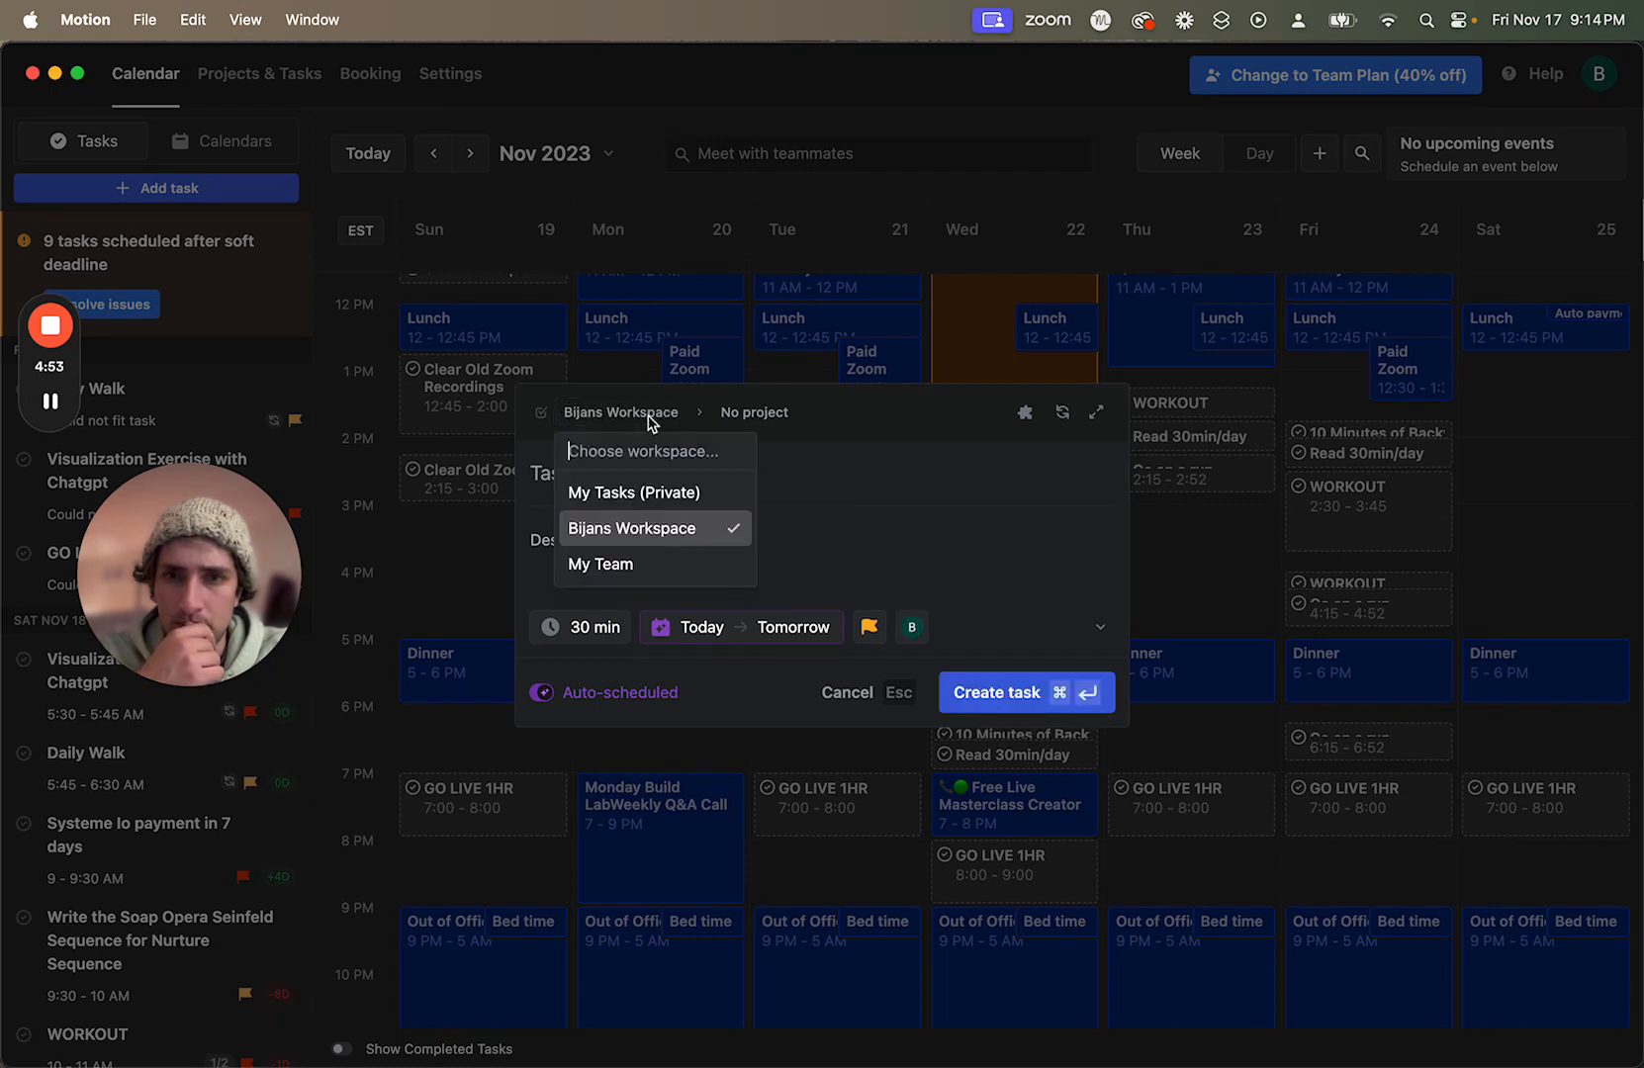
pyautogui.click(650, 488)
# Step: Examine the projects available for the new task and close the list without choosing one
pyautogui.click(762, 415)
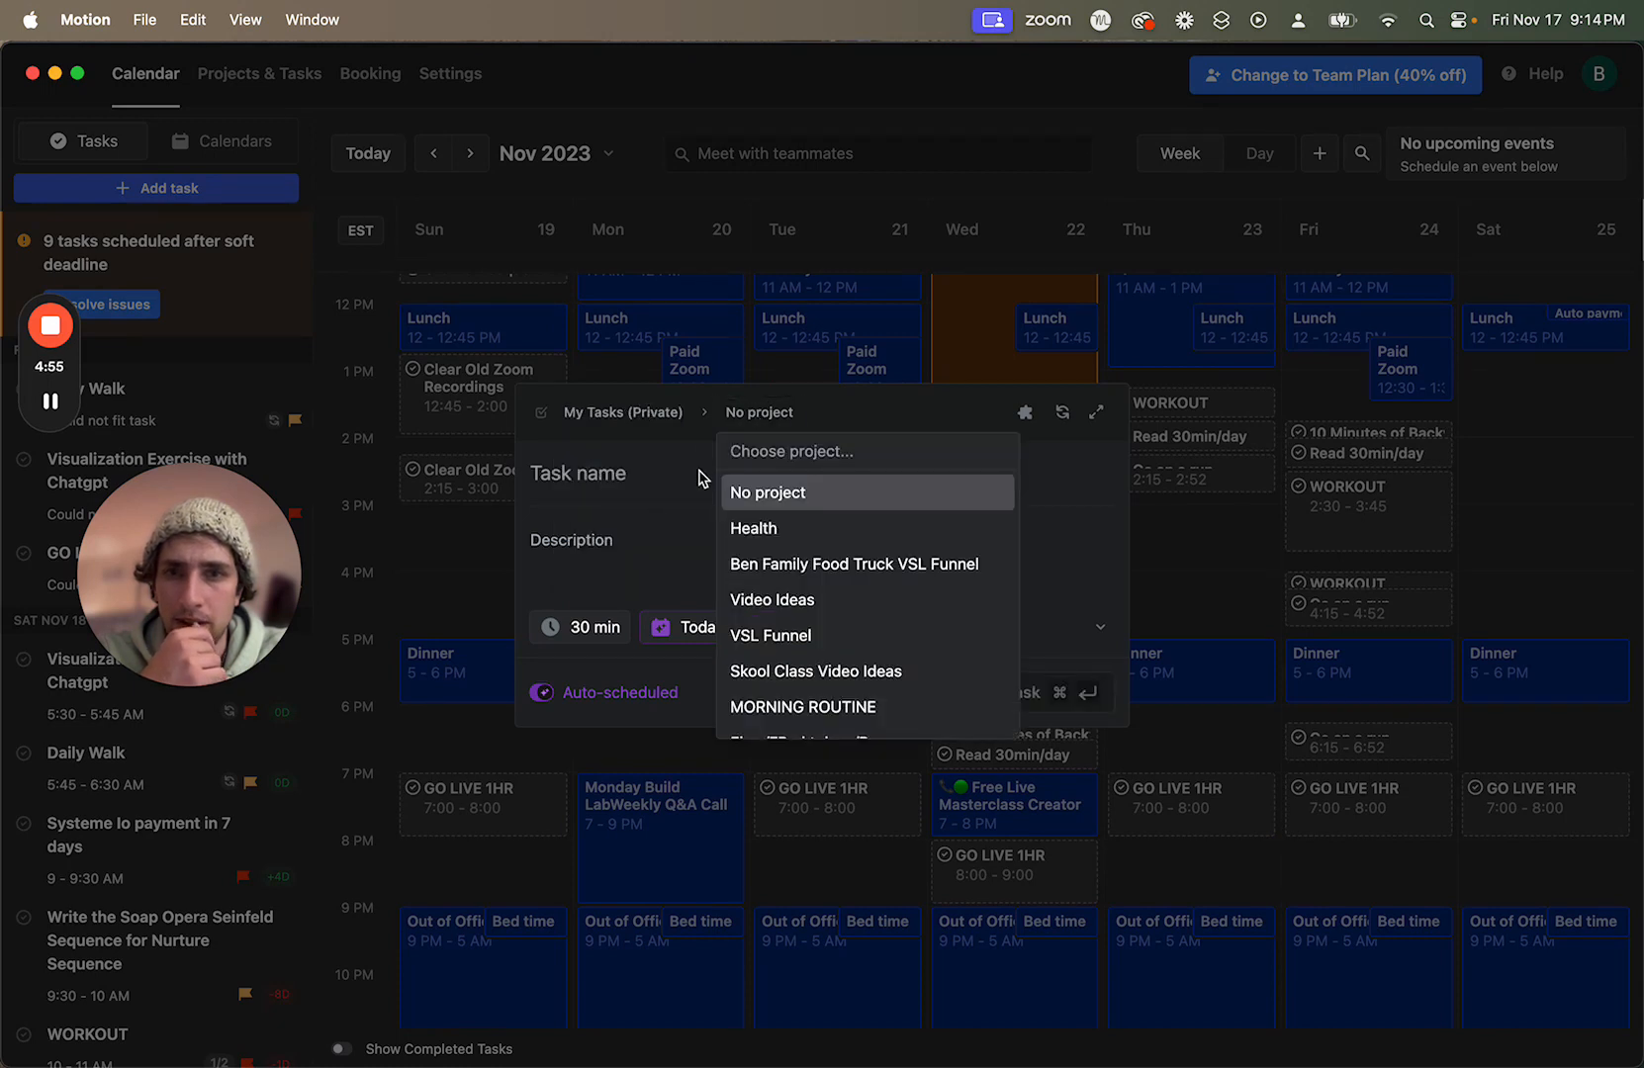
pyautogui.scroll(-1, 792, 540)
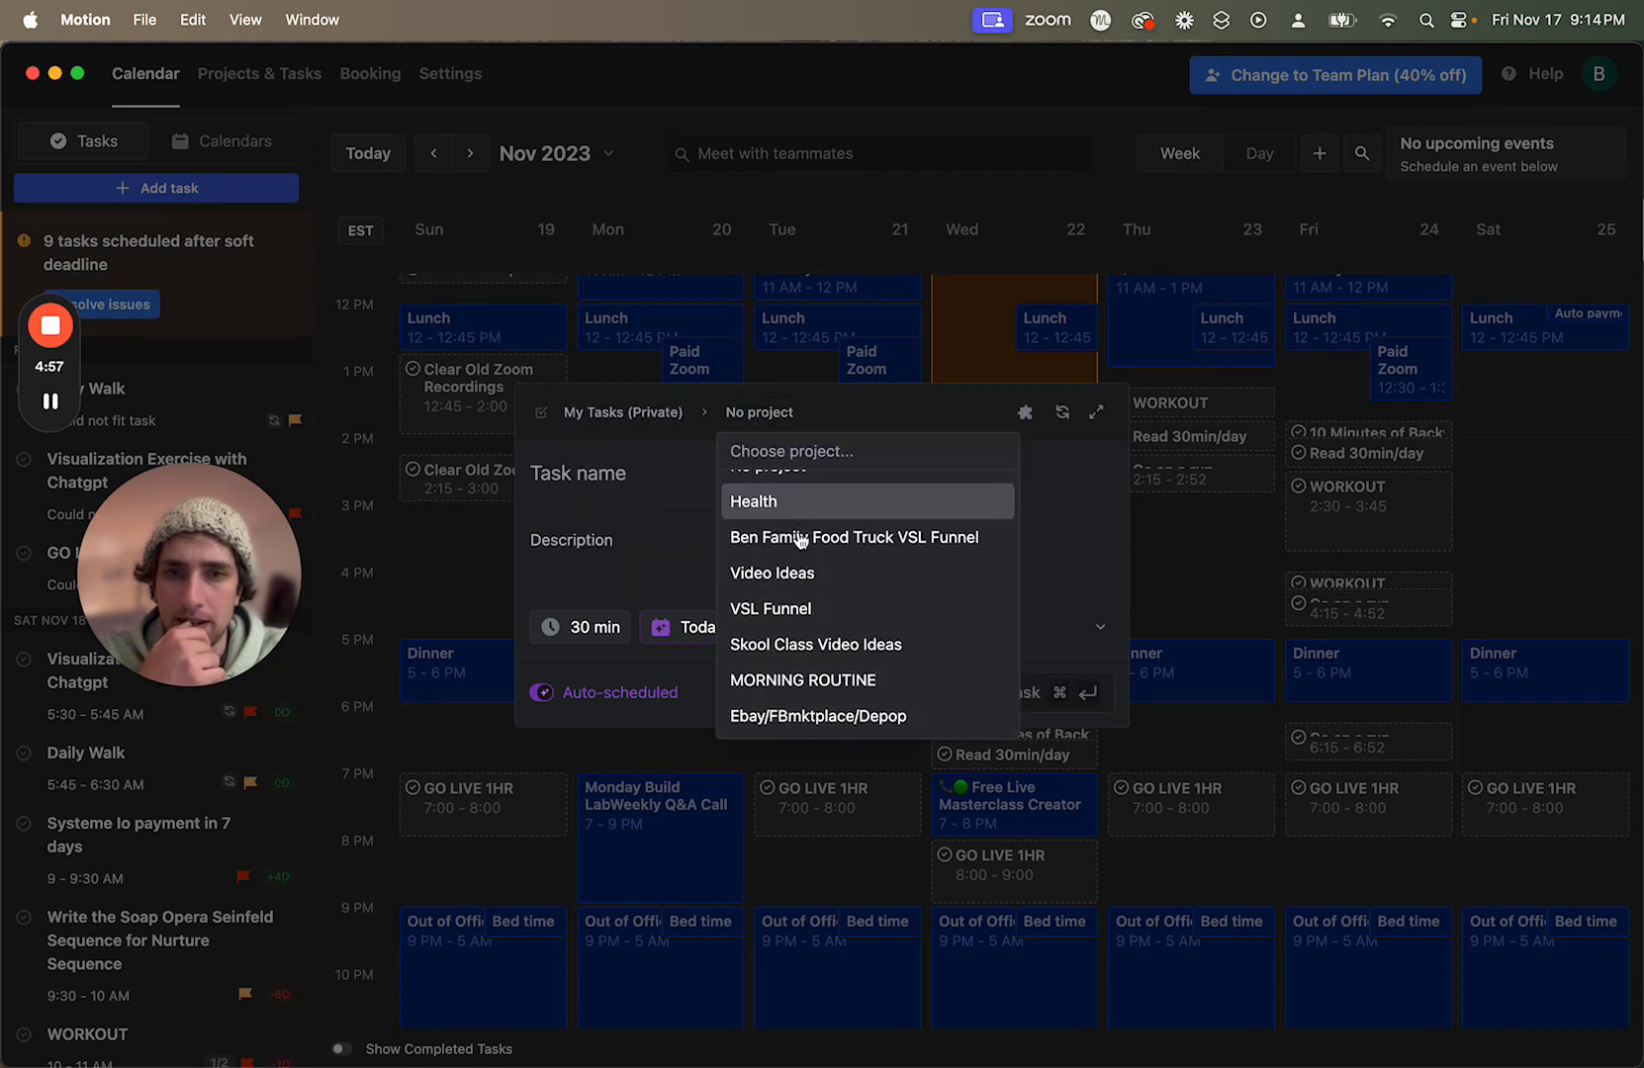
pyautogui.scroll(1, 797, 537)
pyautogui.scroll(-1, 777, 557)
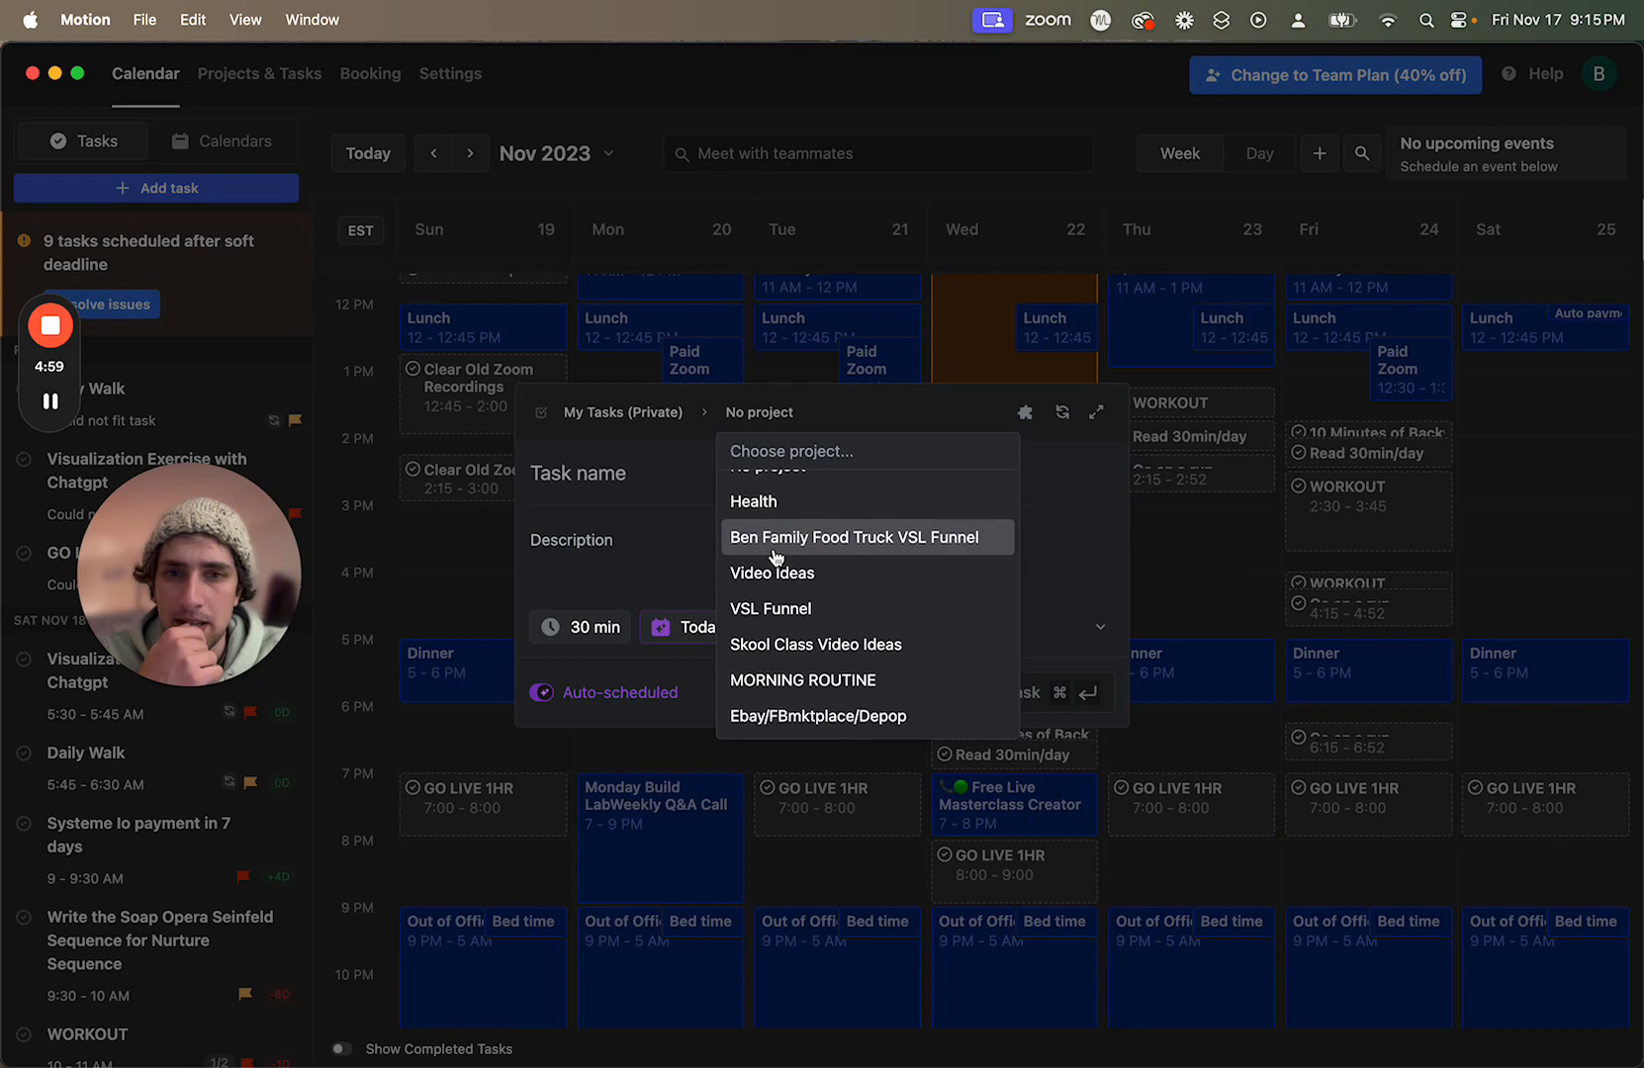
pyautogui.scroll(1, 785, 616)
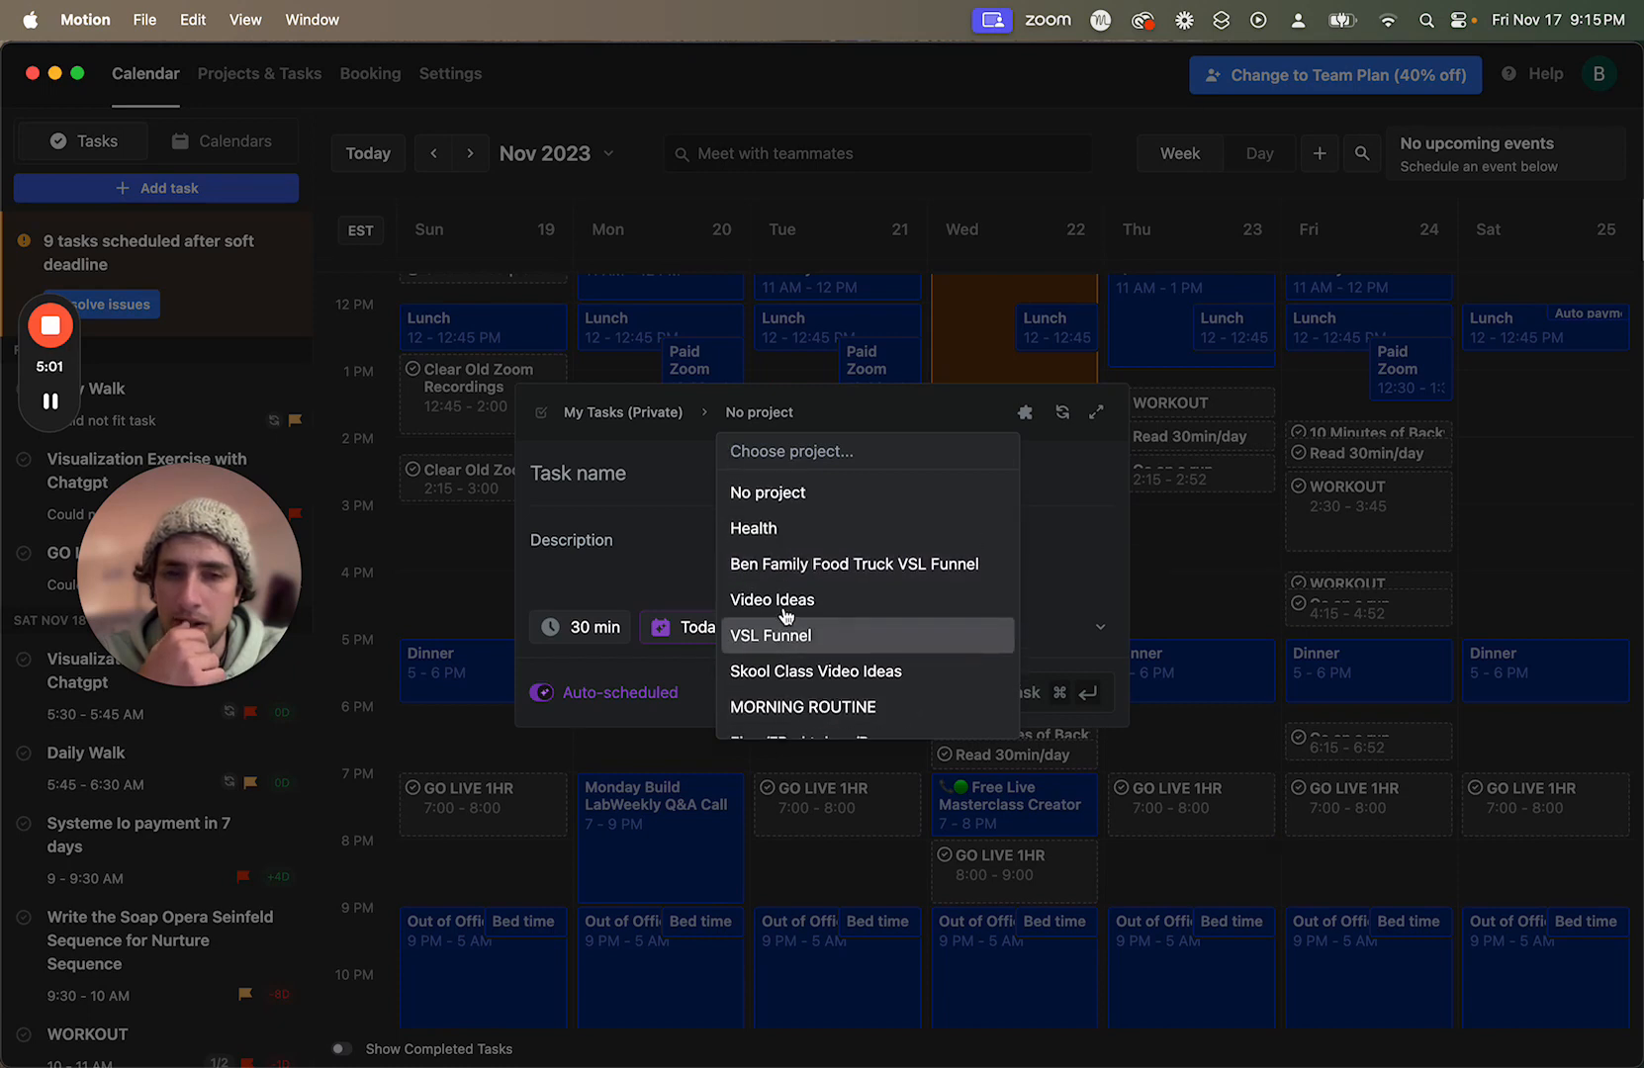
pyautogui.scroll(-1, 819, 658)
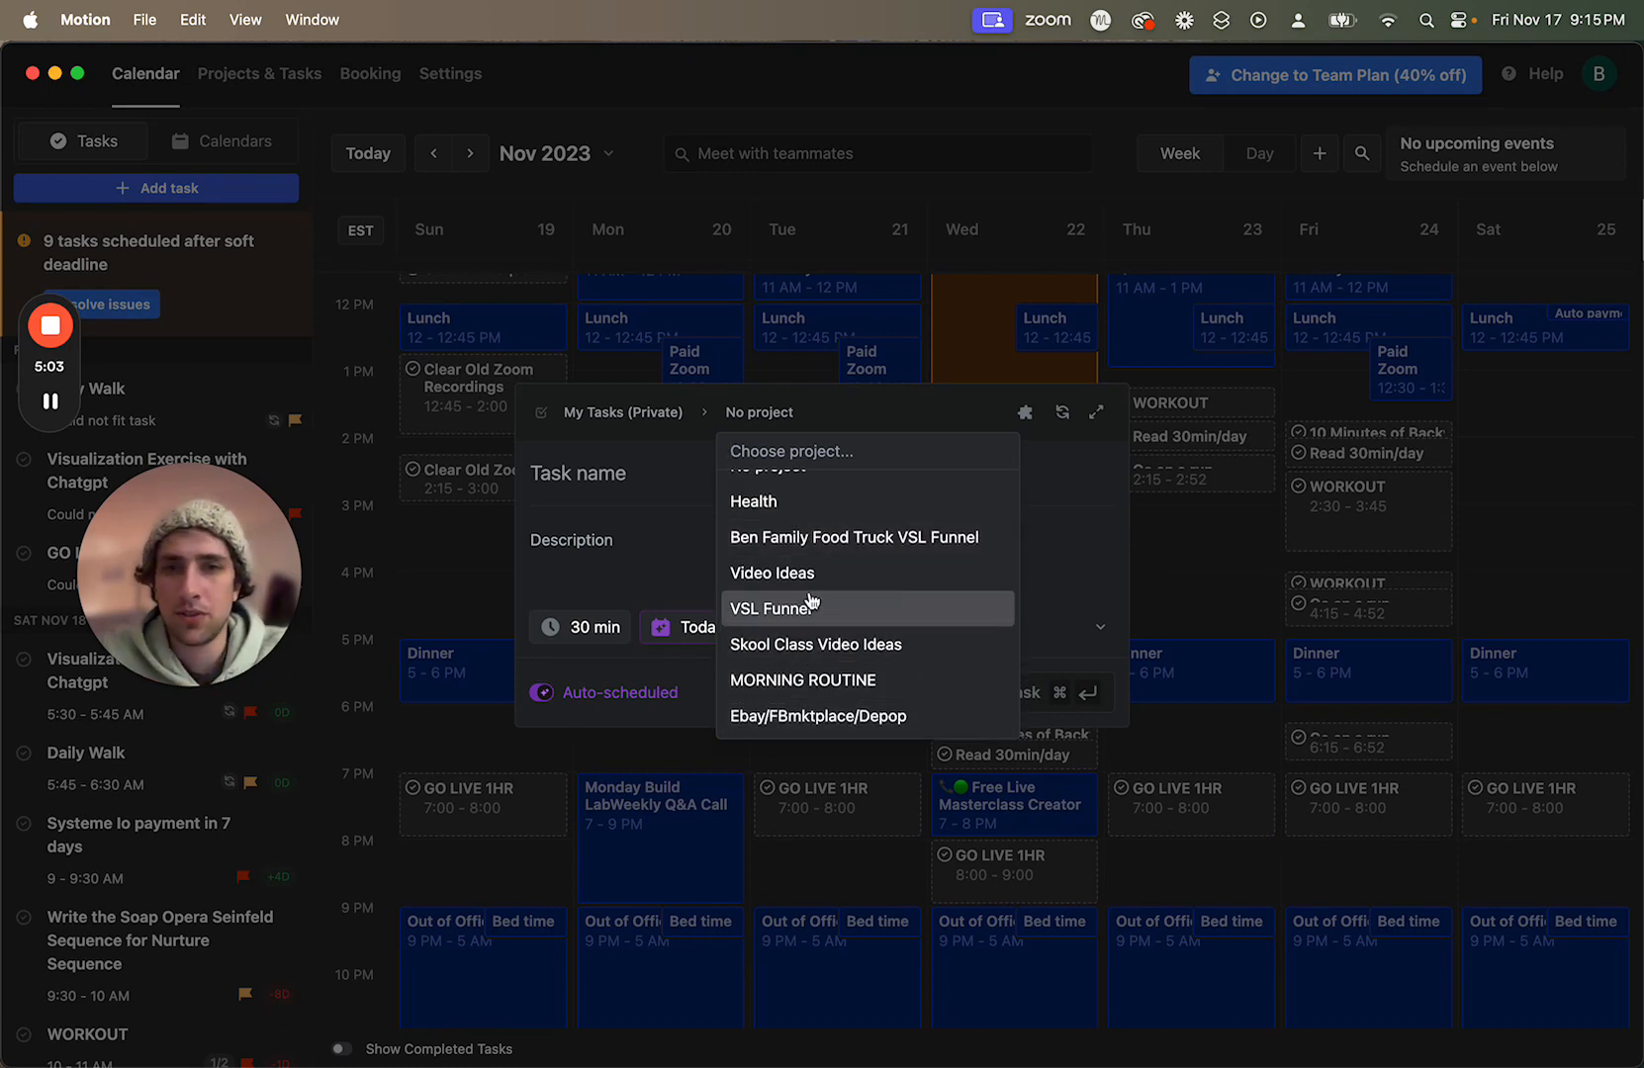
pyautogui.click(651, 505)
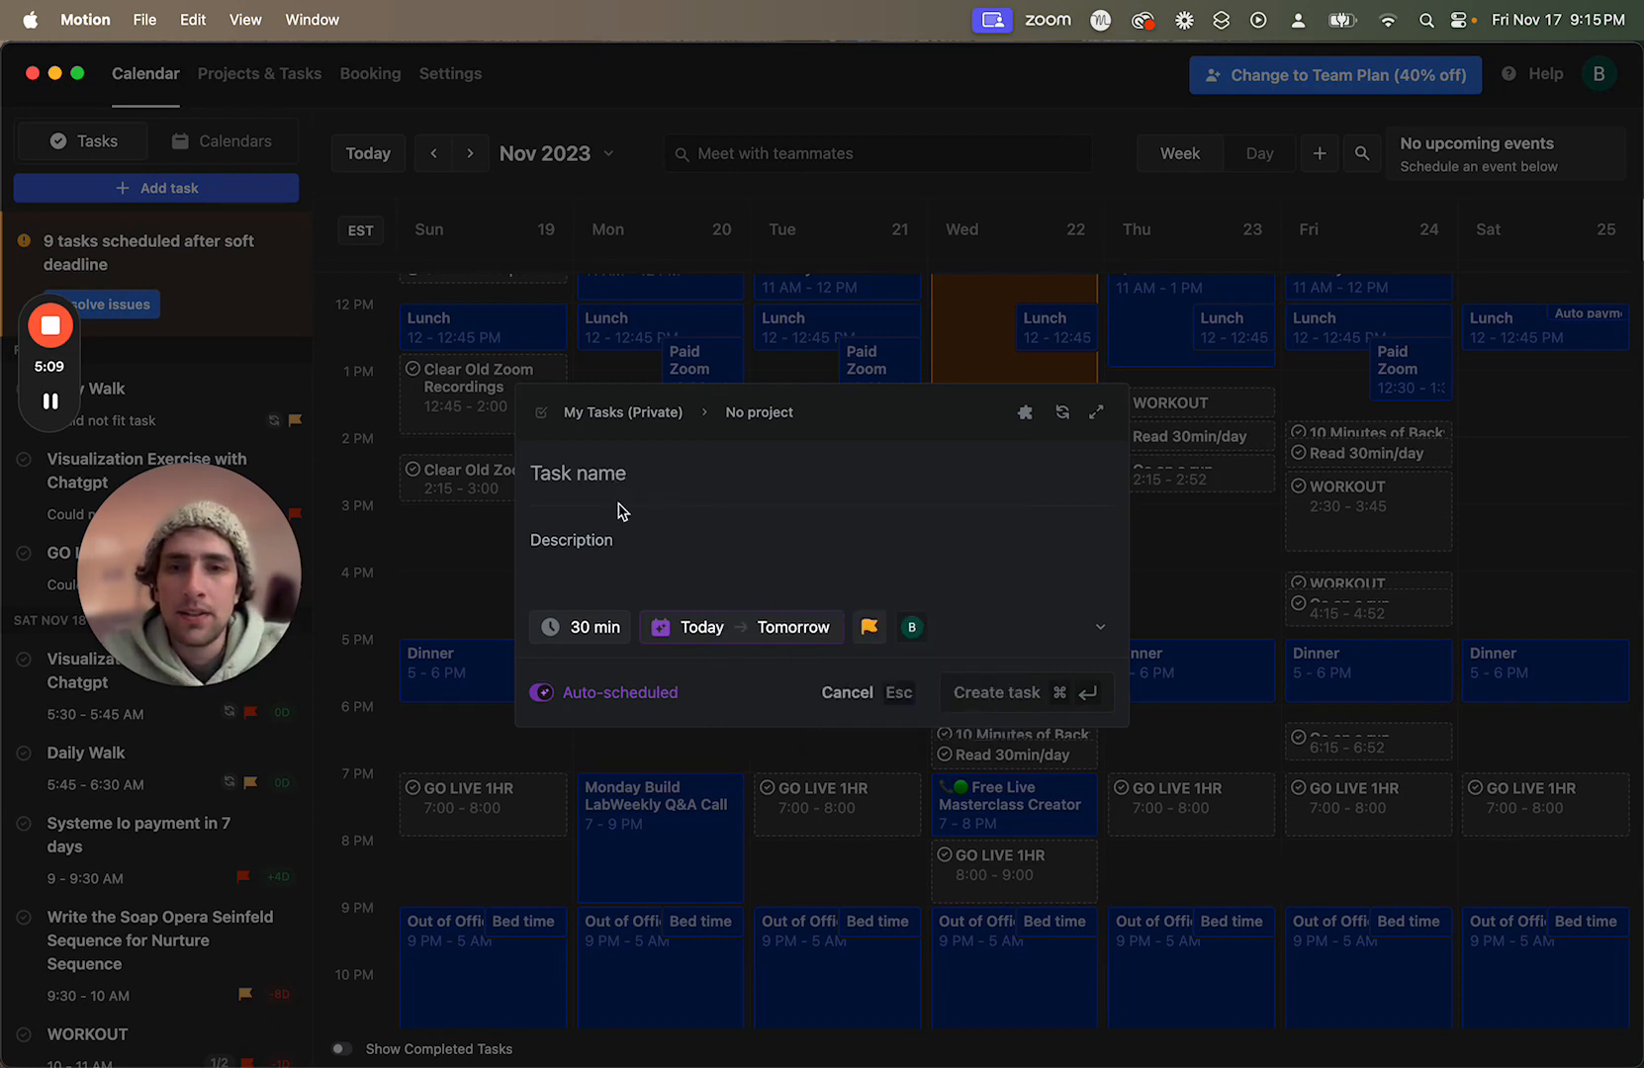
# Step: Make the new task recurring and name it Nightly Visualziation Exercise
pyautogui.click(1064, 417)
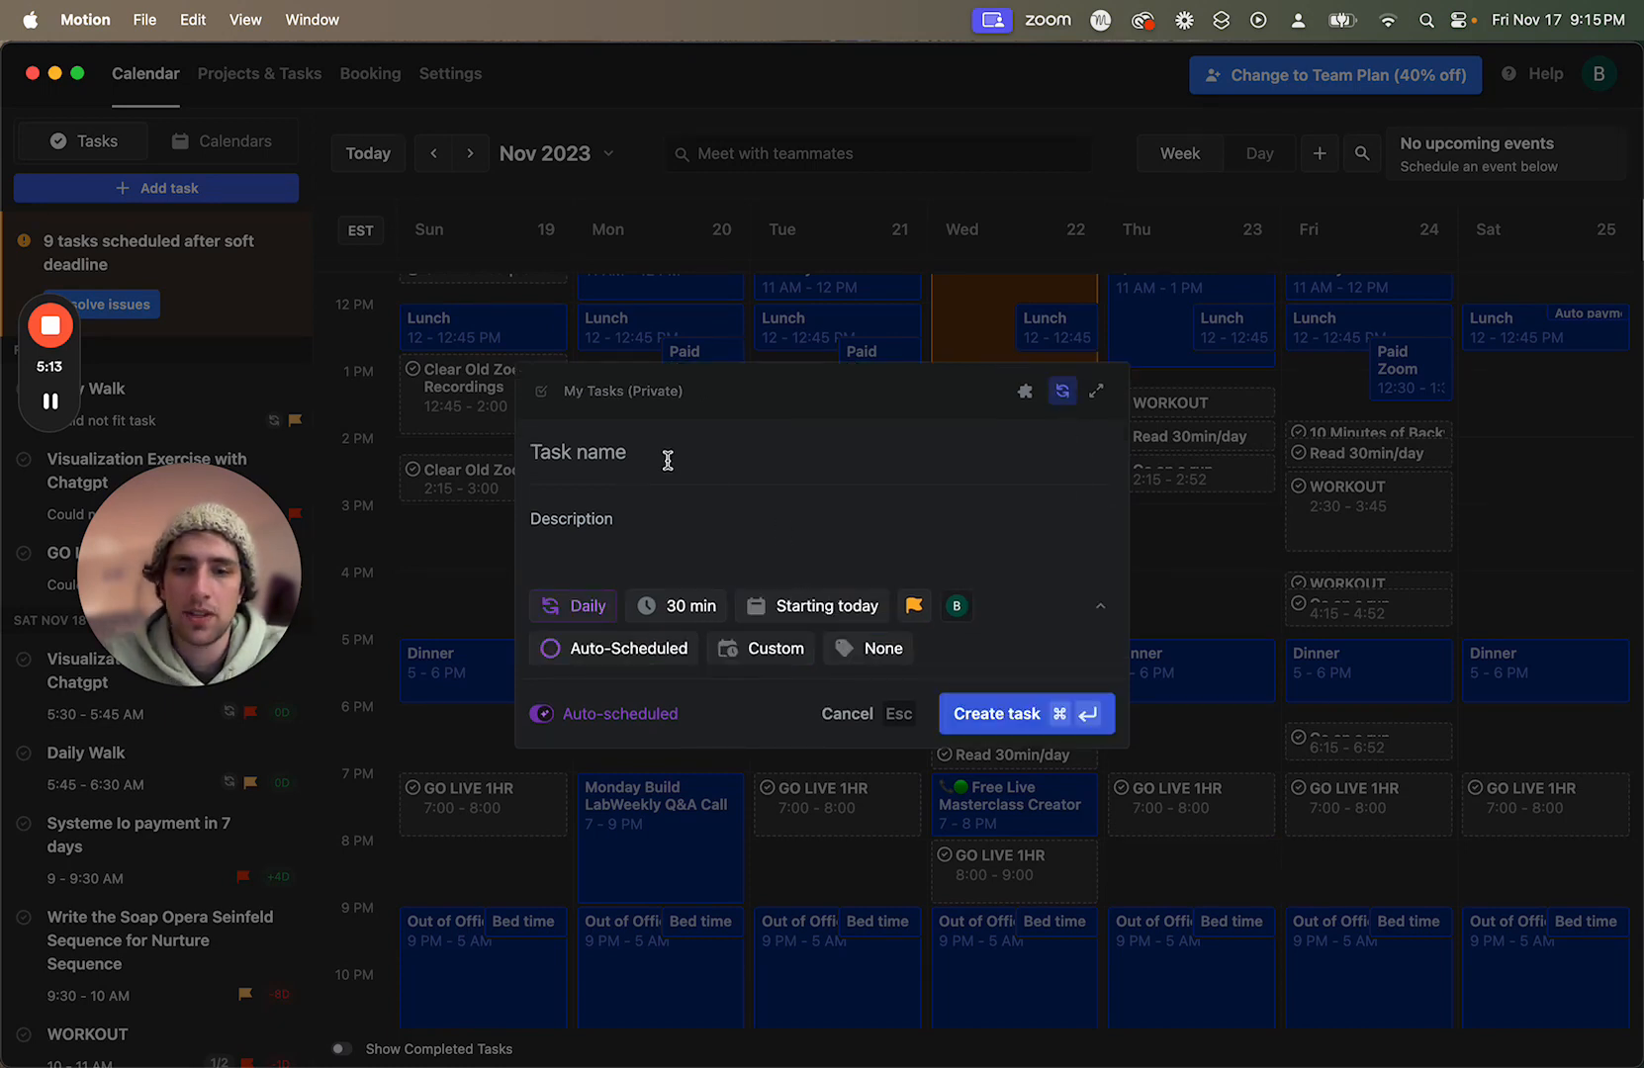
pyautogui.write('Nightly V')
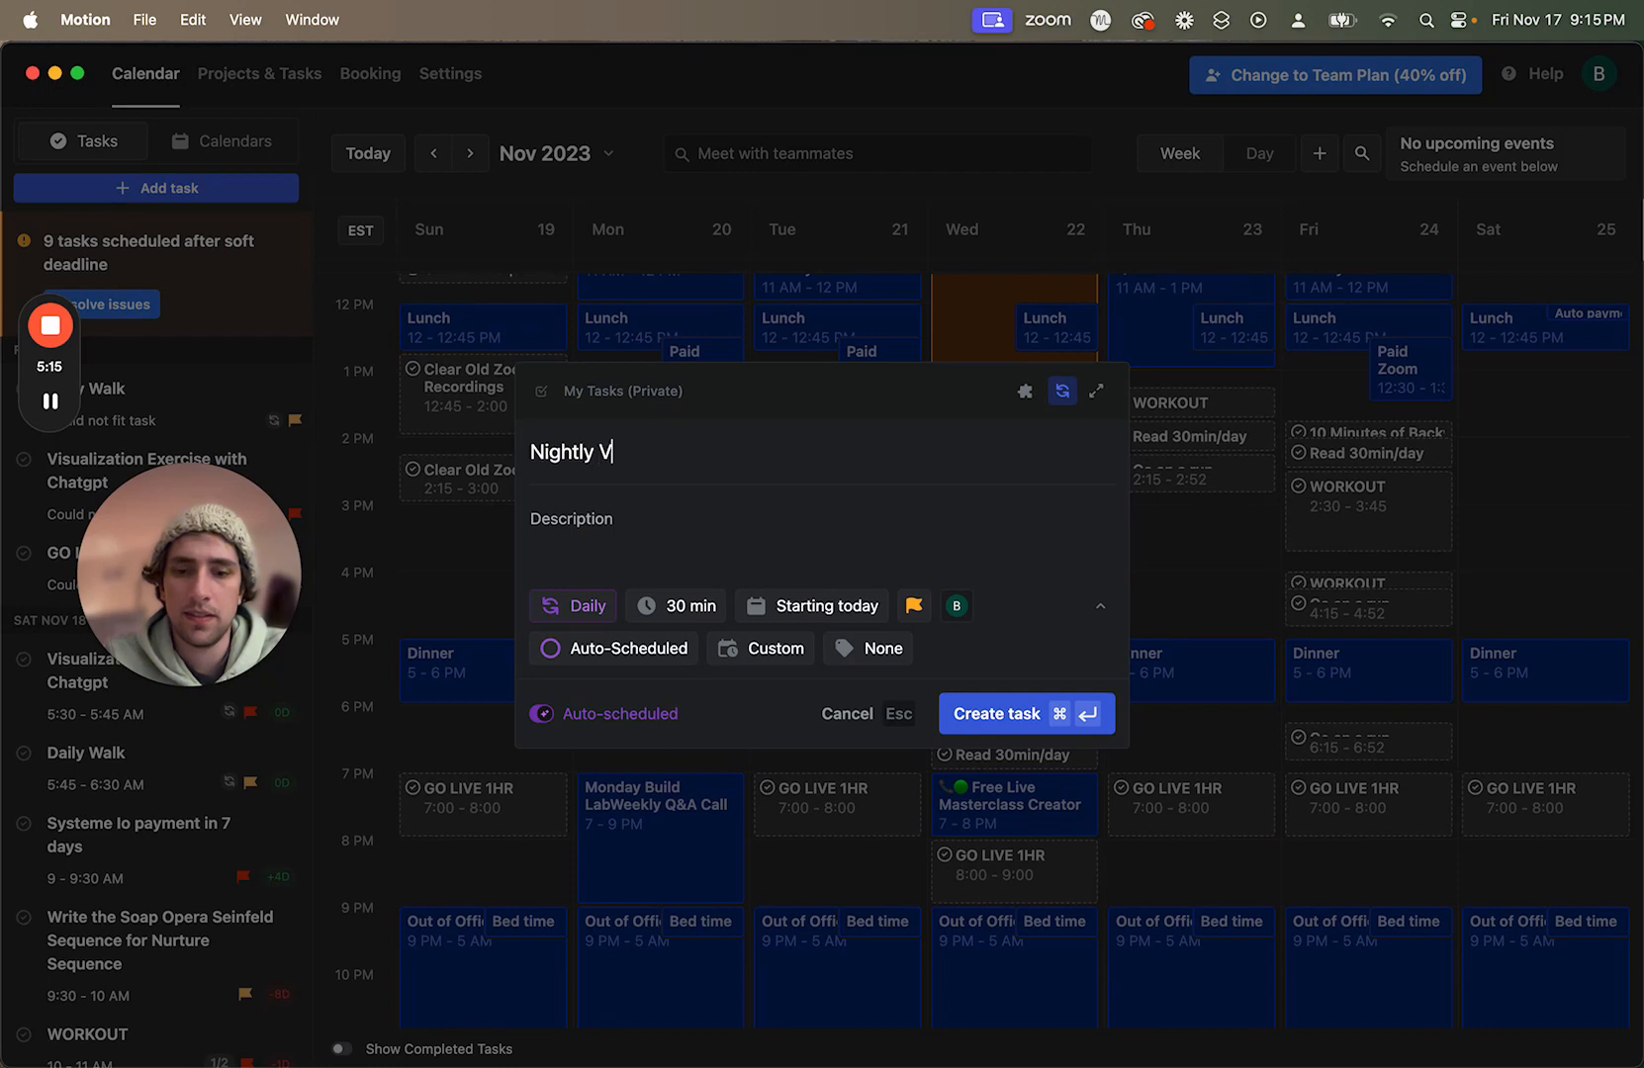
pyautogui.write('isualziation Exercise')
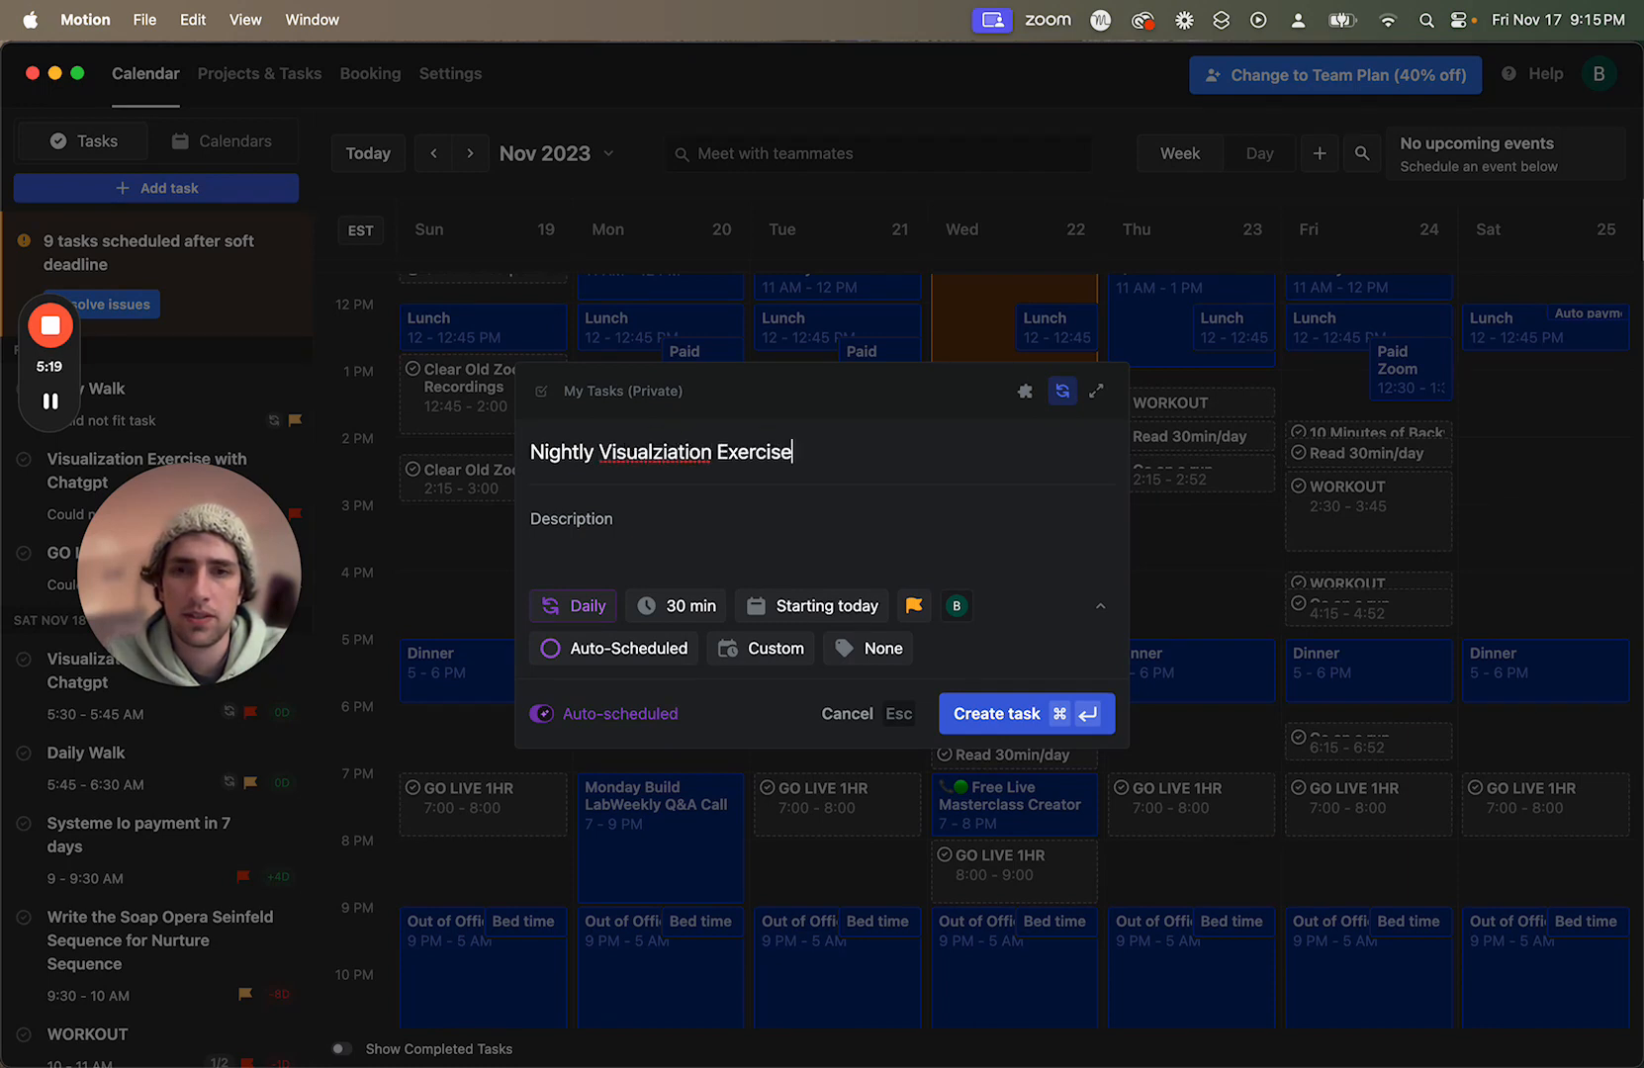
# Step: Try to correct the spelling of the second word in the recurring task's name
pyautogui.doubleClick(650, 451)
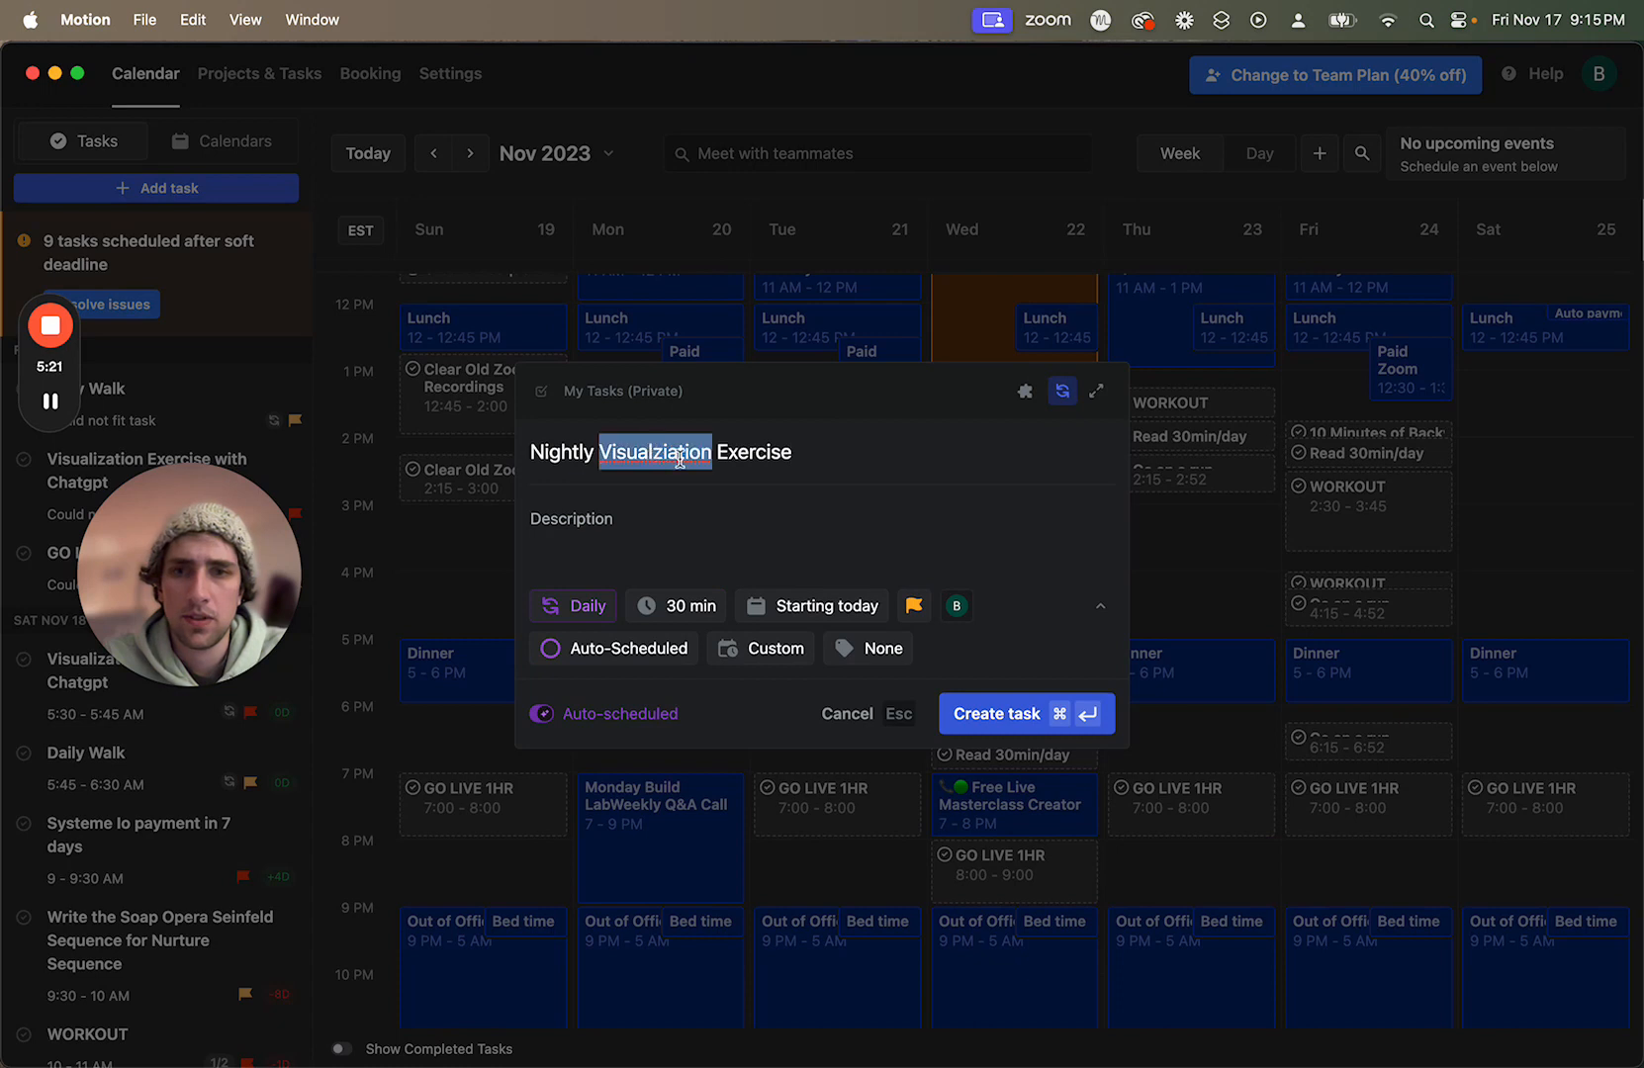
pyautogui.press('super+Right')
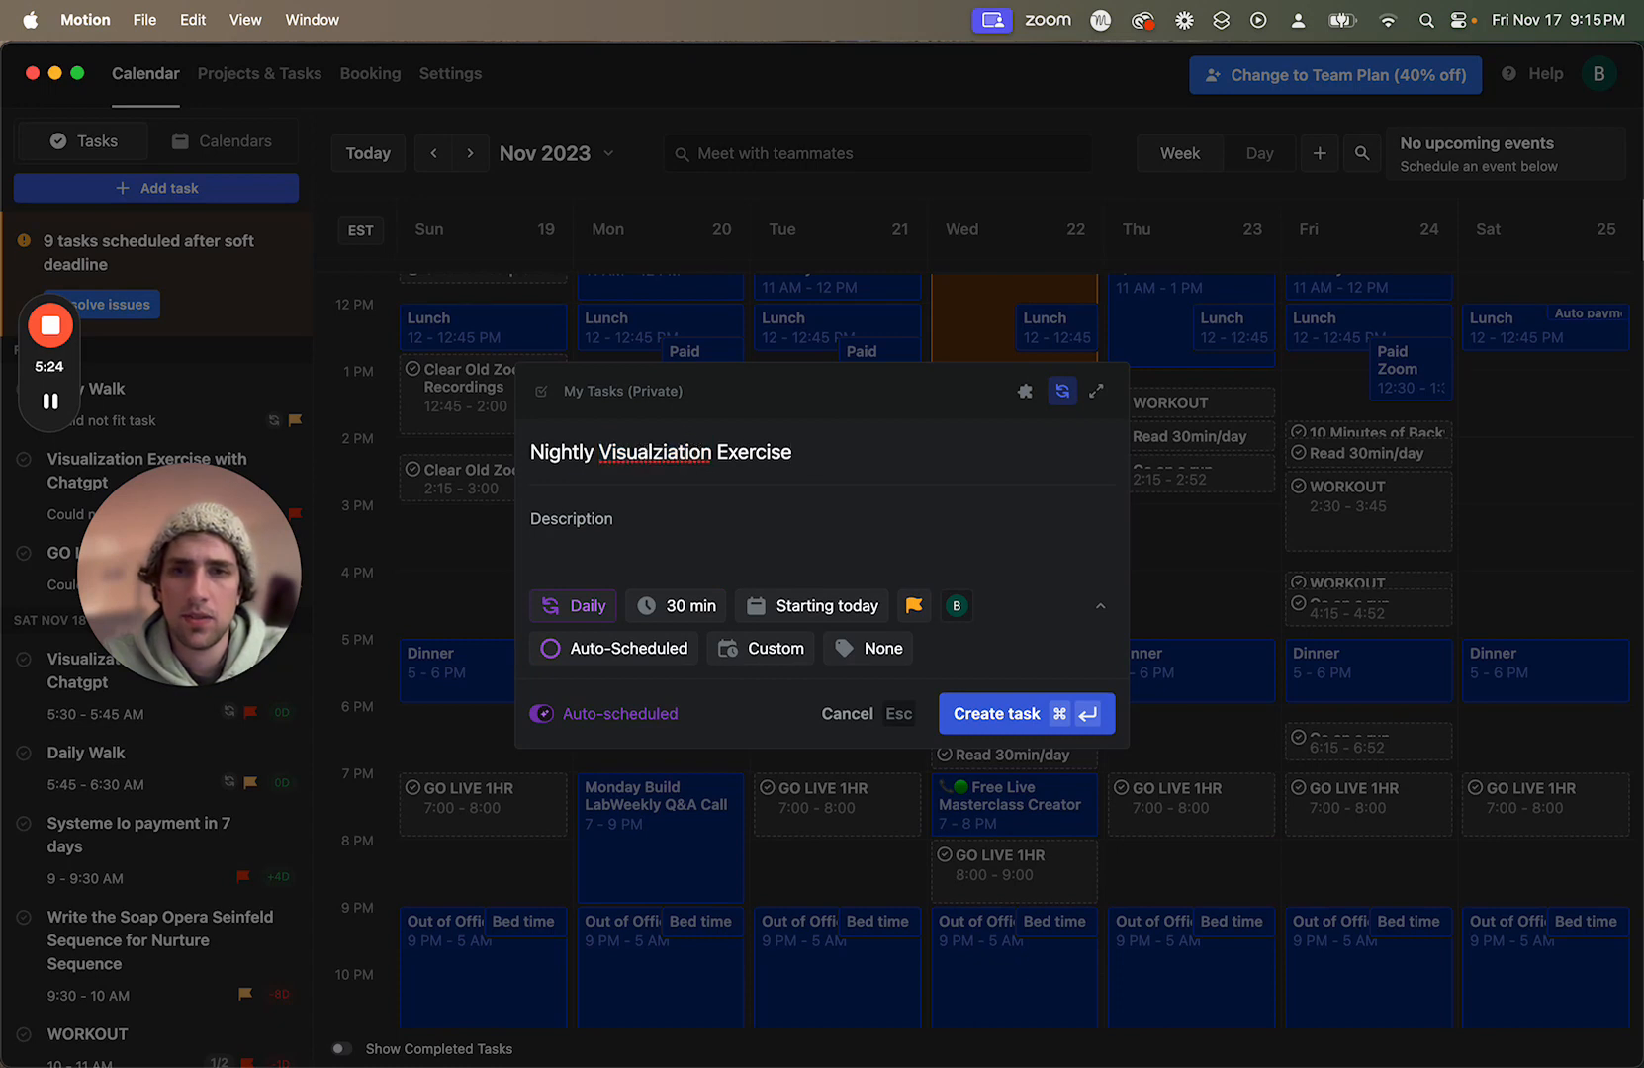
pyautogui.click(648, 451)
pyautogui.press('BackSpace')
pyautogui.write('aa')
pyautogui.press('BackSpace')
pyautogui.press('BackSpace')
pyautogui.press('BackSpace')
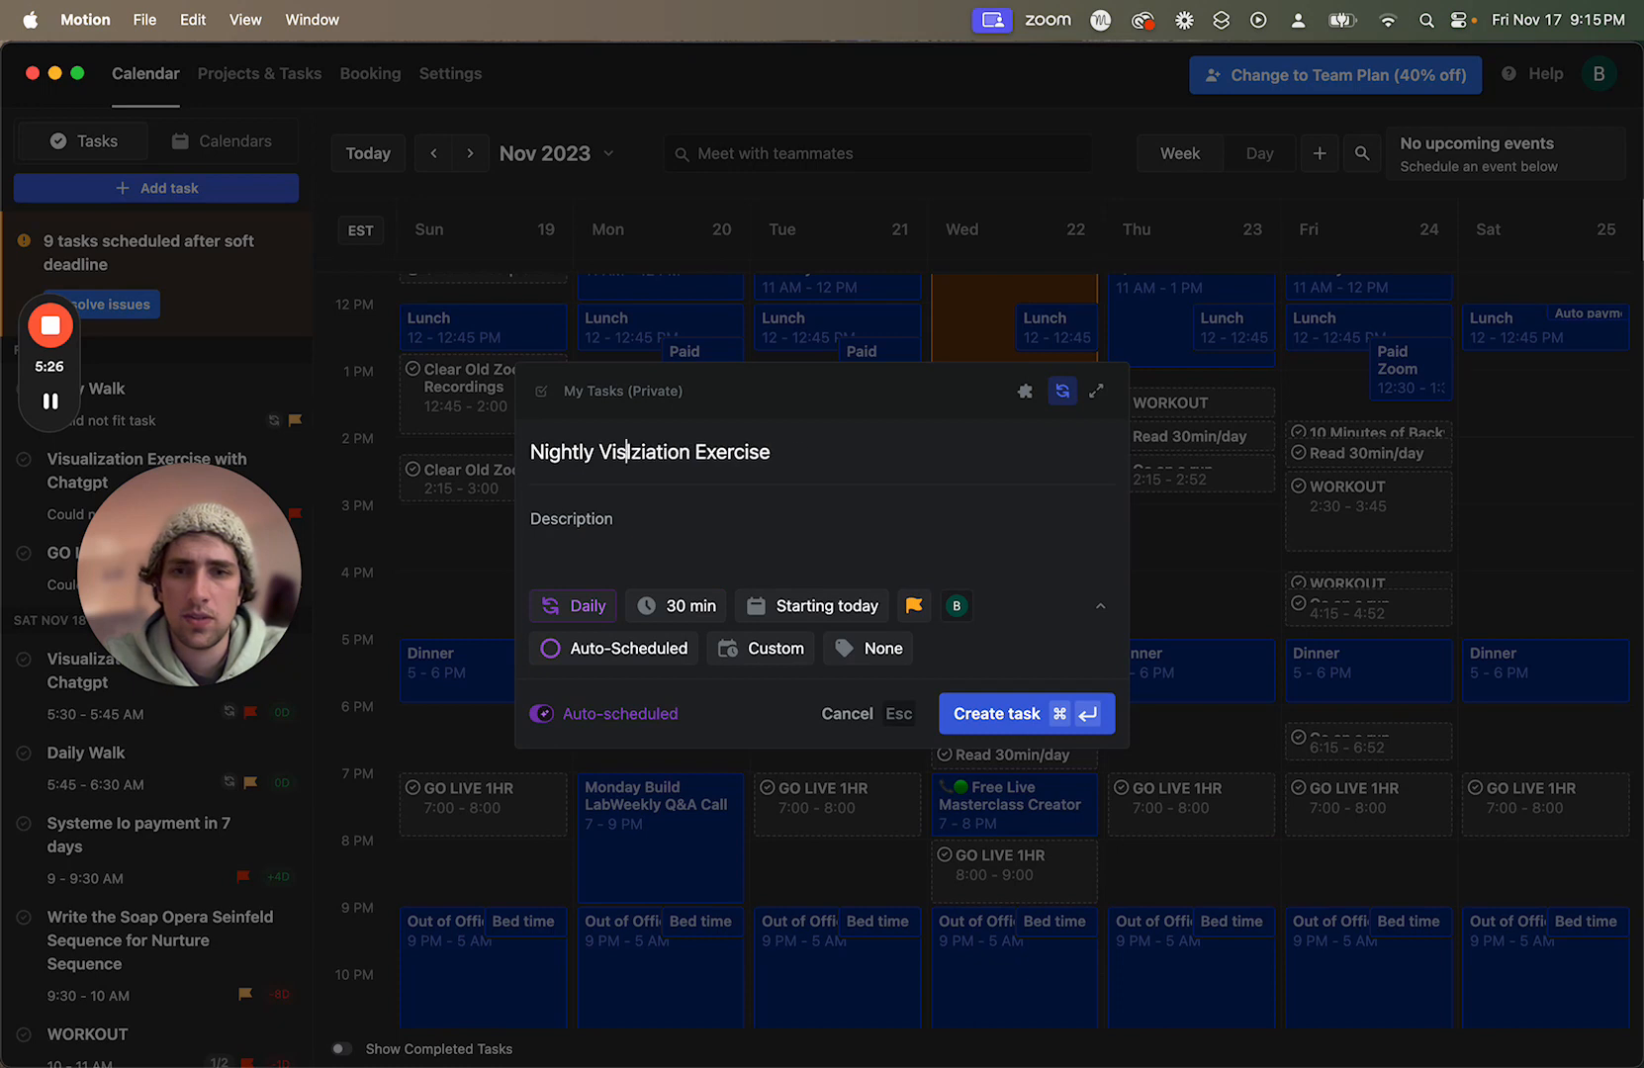
pyautogui.write('ual')
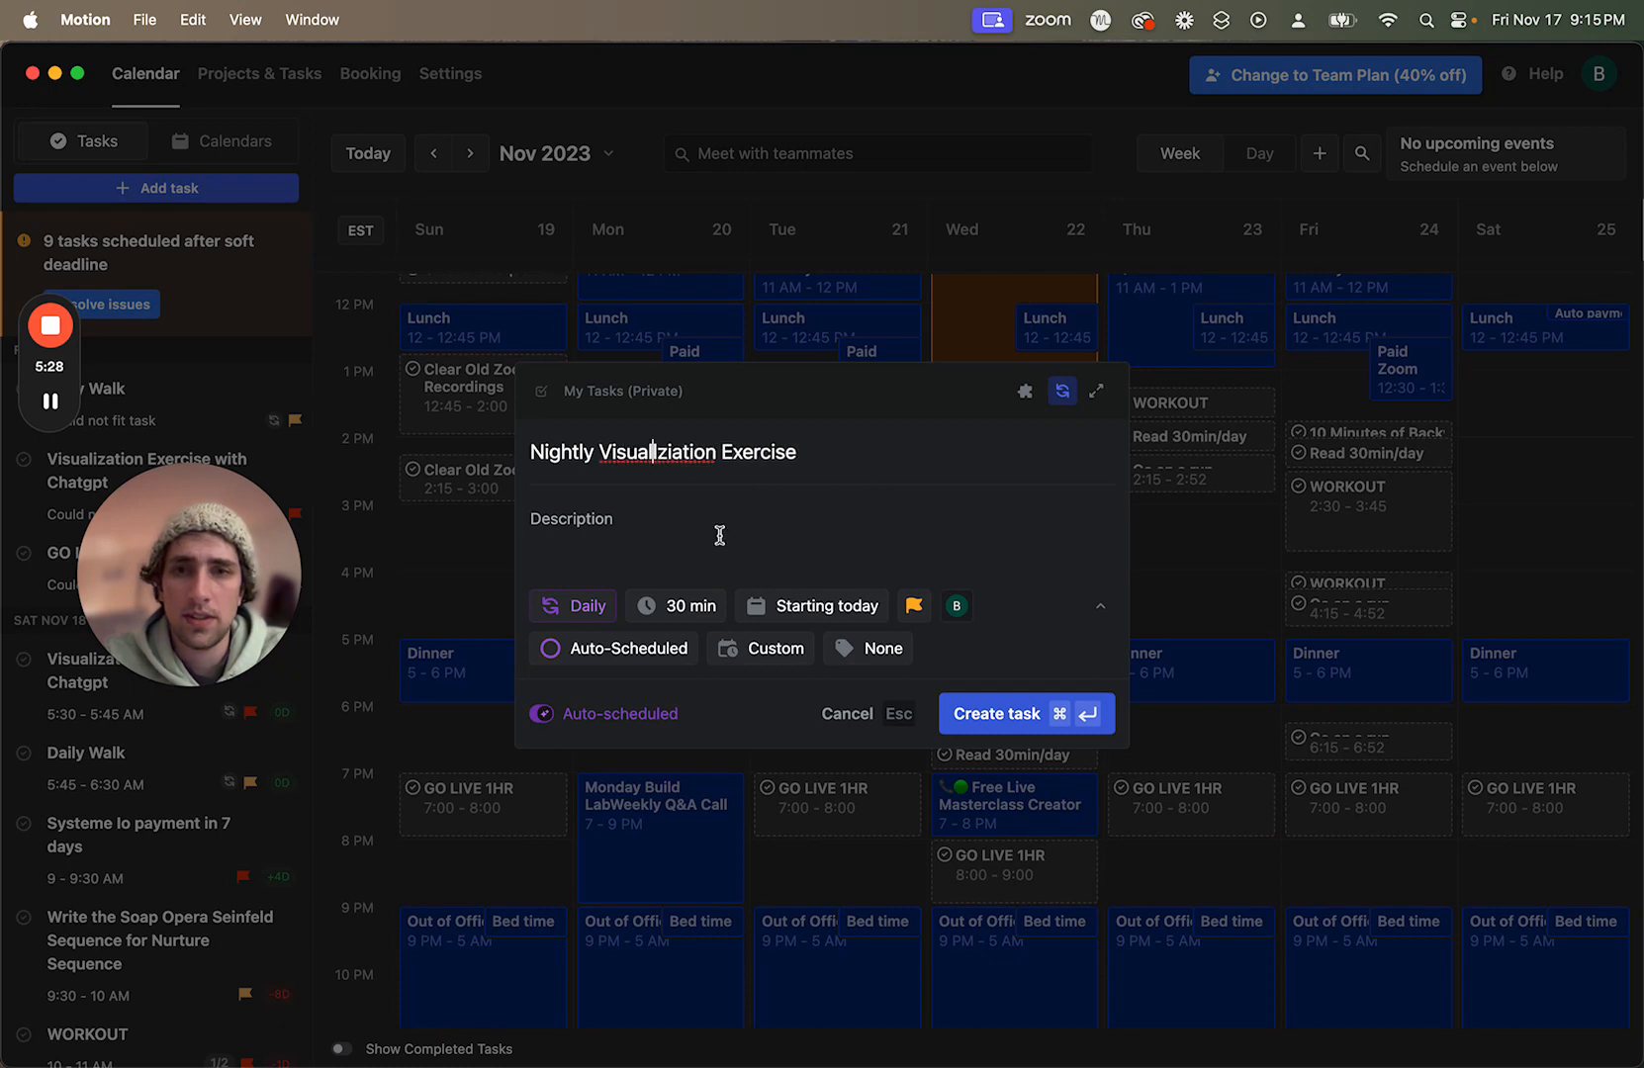
pyautogui.doubleClick(703, 458)
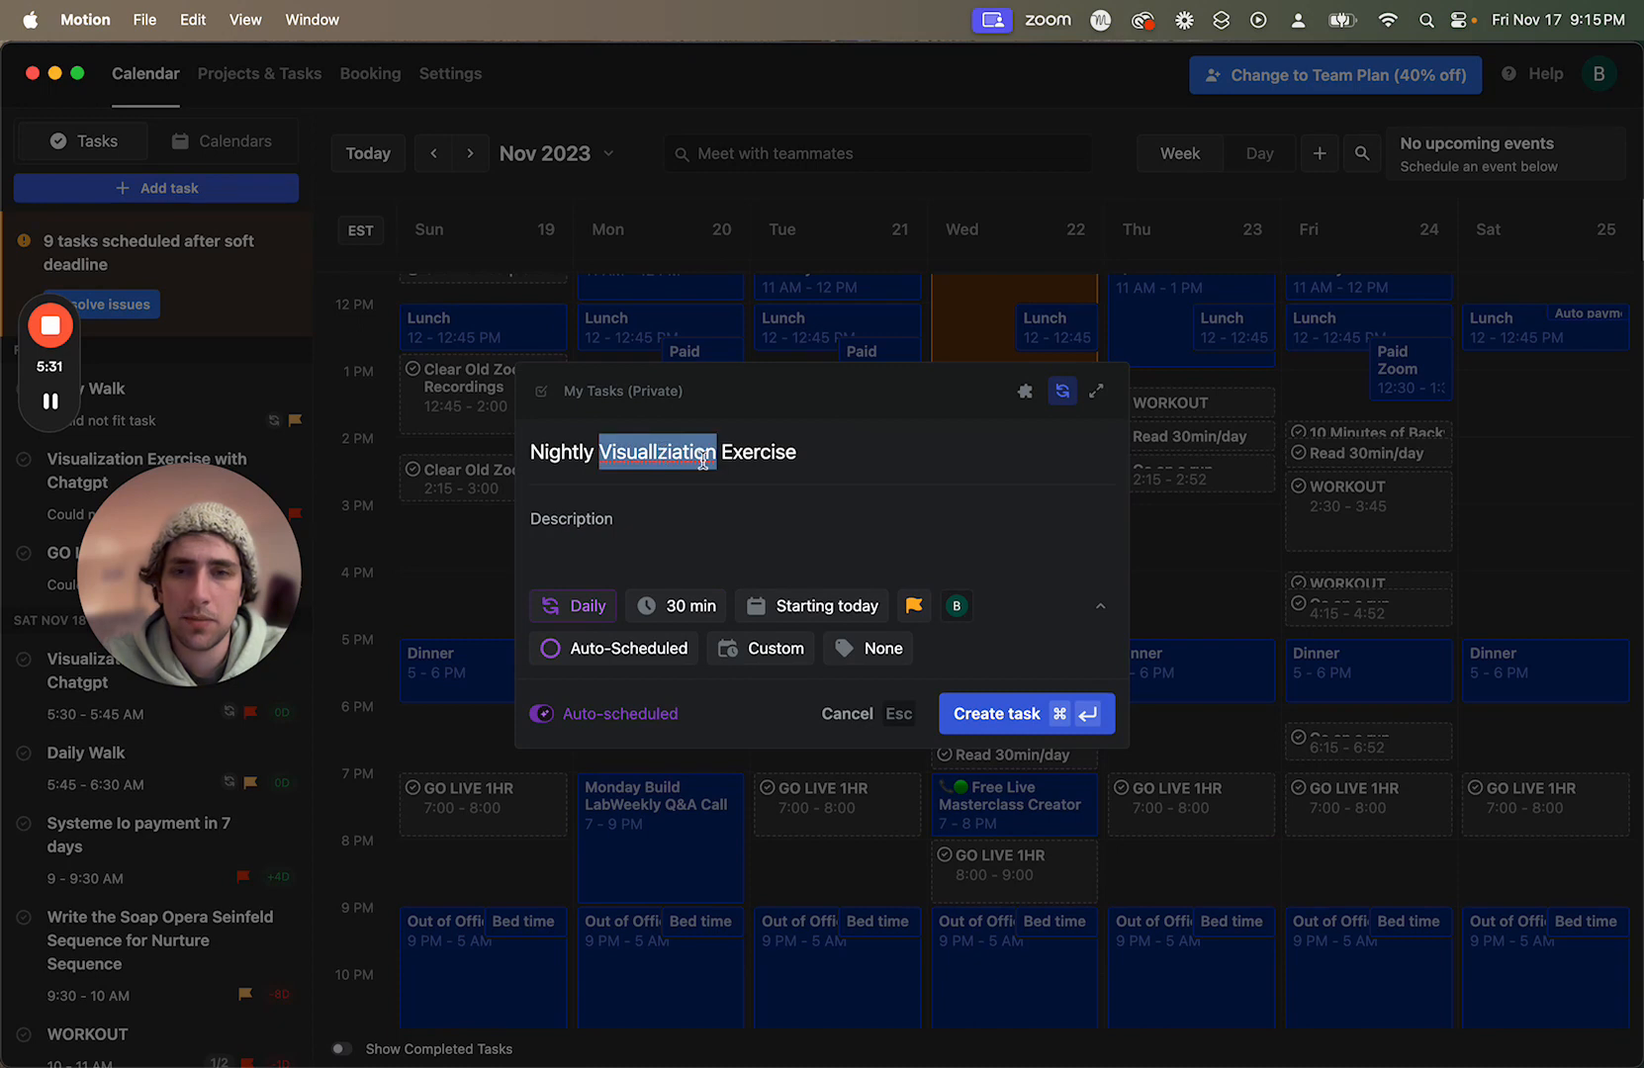
pyautogui.click(650, 452)
pyautogui.press('BackSpace')
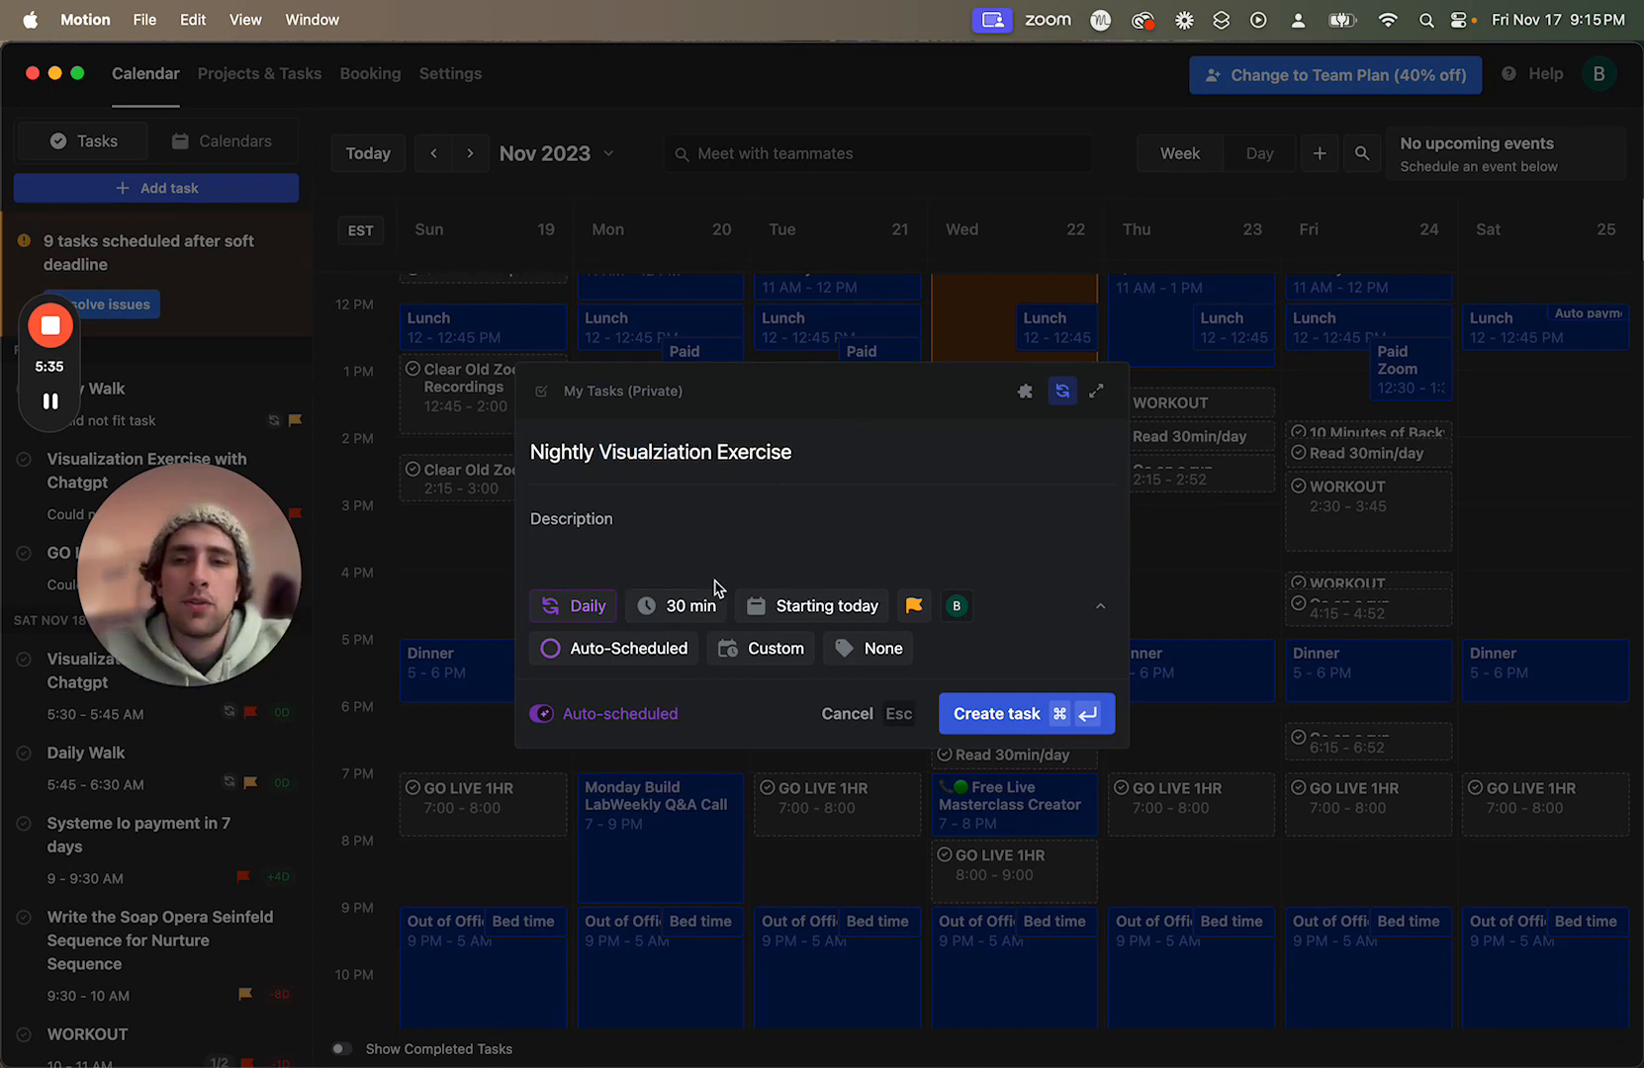
# Step: Add a new schedule from the task's schedule choices and mark 8 to 9 pm on Sunday as its time block
pyautogui.click(777, 653)
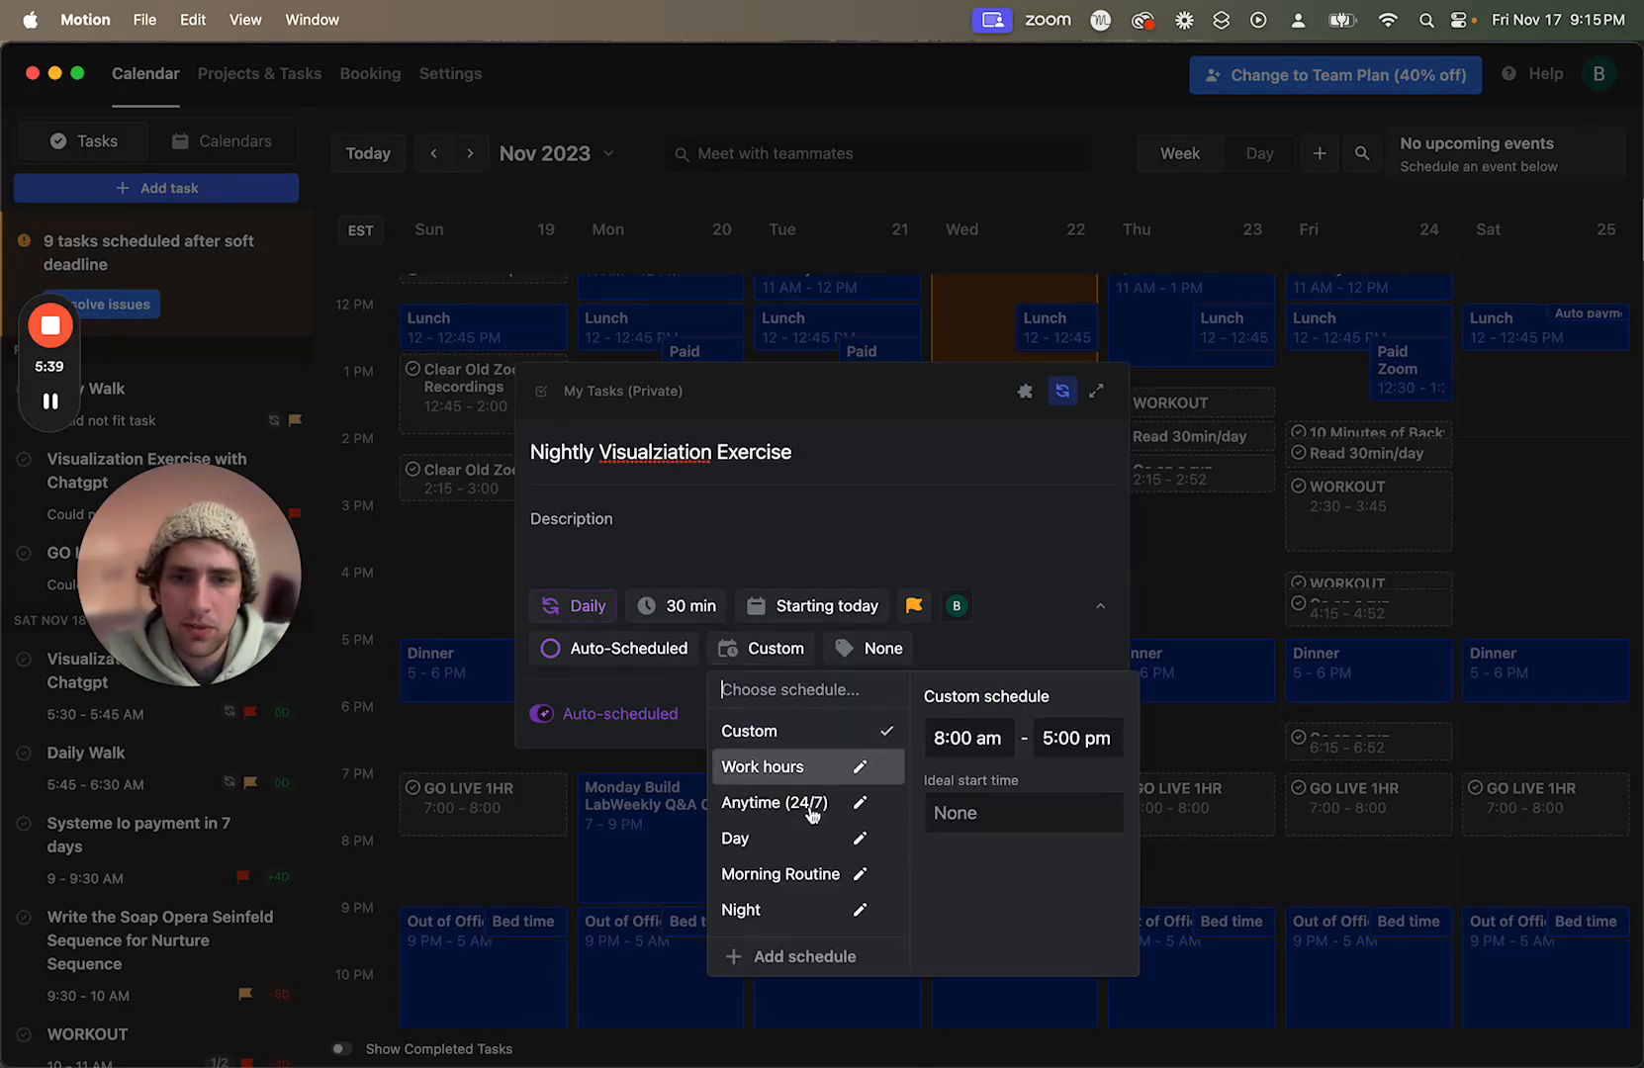
pyautogui.click(796, 958)
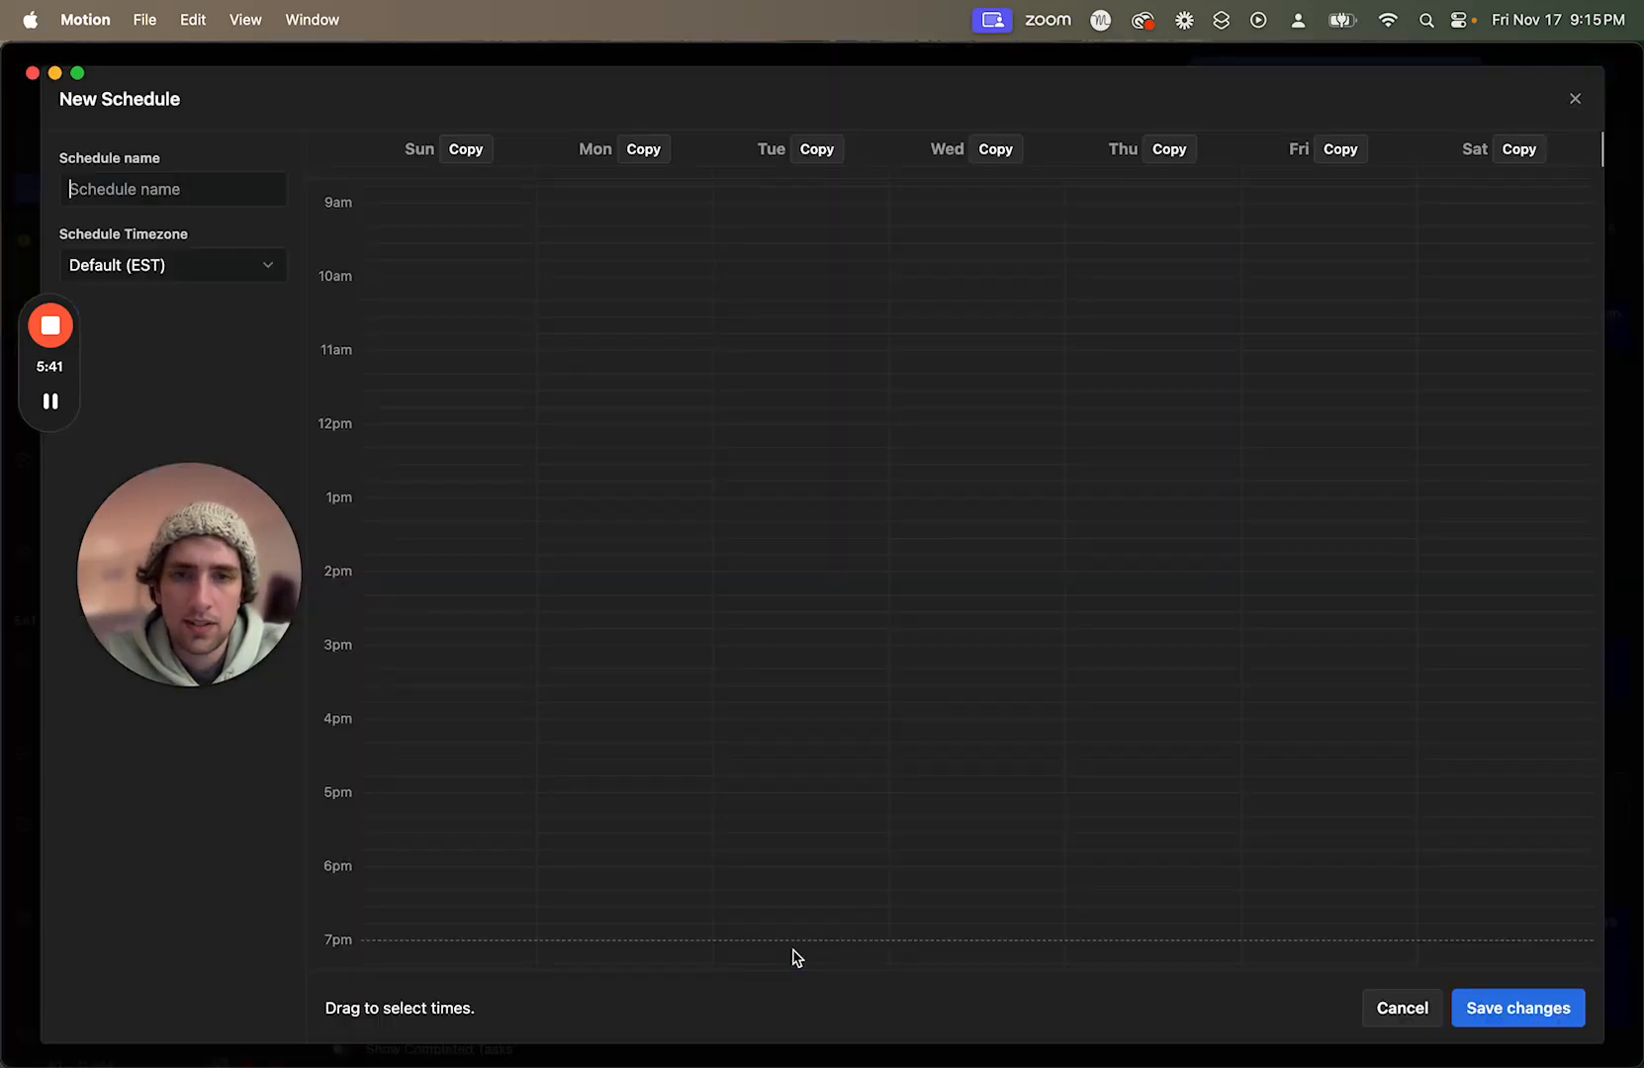
pyautogui.scroll(-5, 465, 653)
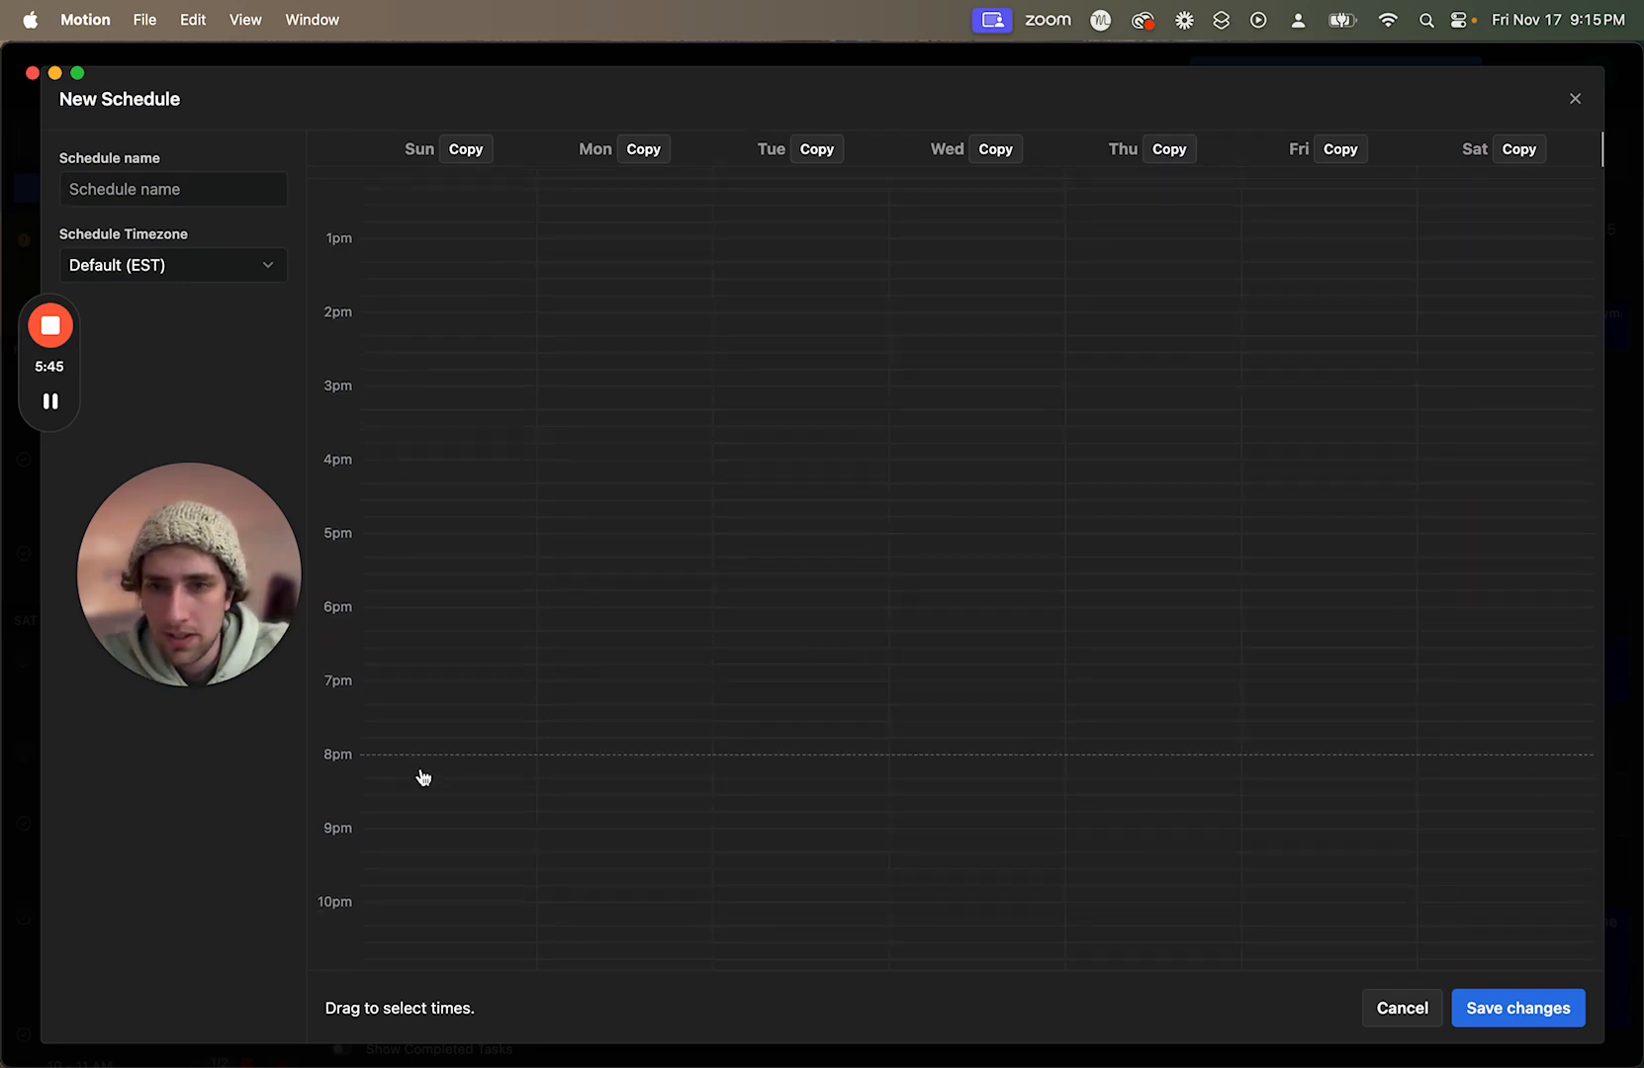
pyautogui.moveTo(423, 777); pyautogui.dragTo(423, 821)
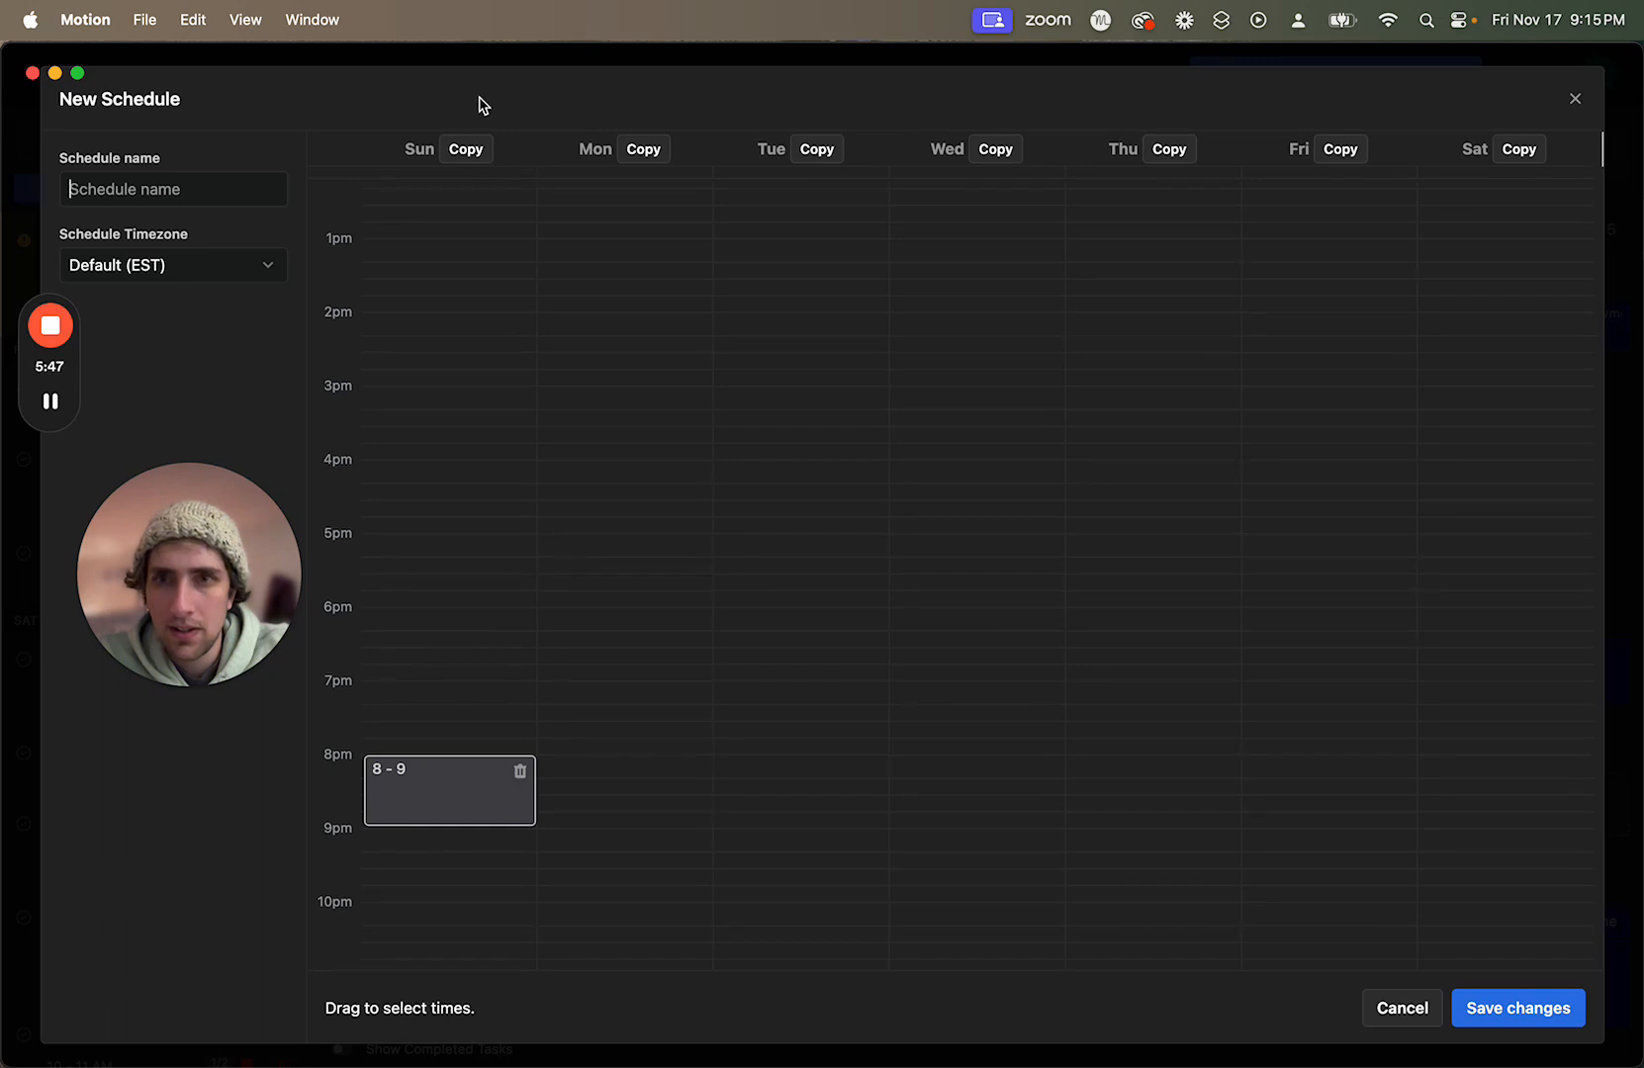
# Step: Try to copy Sunday's time block to every other day and save the schedule without applying the copy
pyautogui.click(478, 154)
pyautogui.click(475, 258)
pyautogui.click(474, 293)
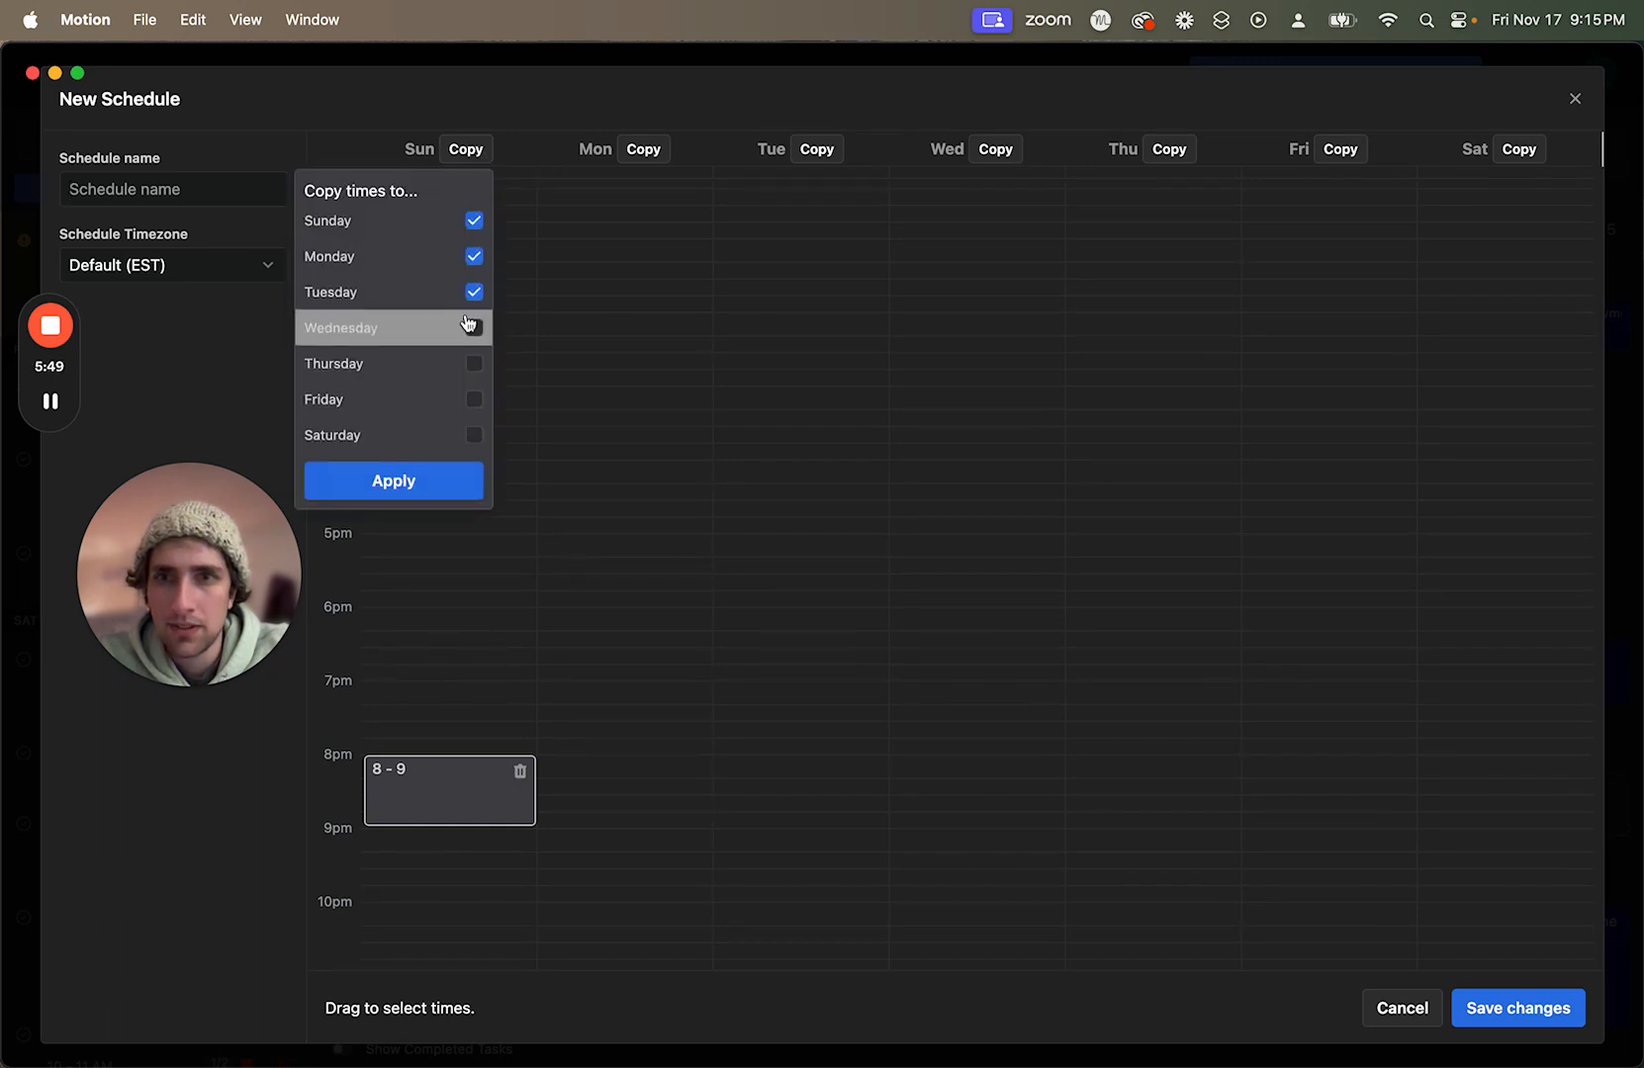
pyautogui.click(473, 328)
pyautogui.click(474, 363)
pyautogui.click(473, 400)
pyautogui.click(474, 435)
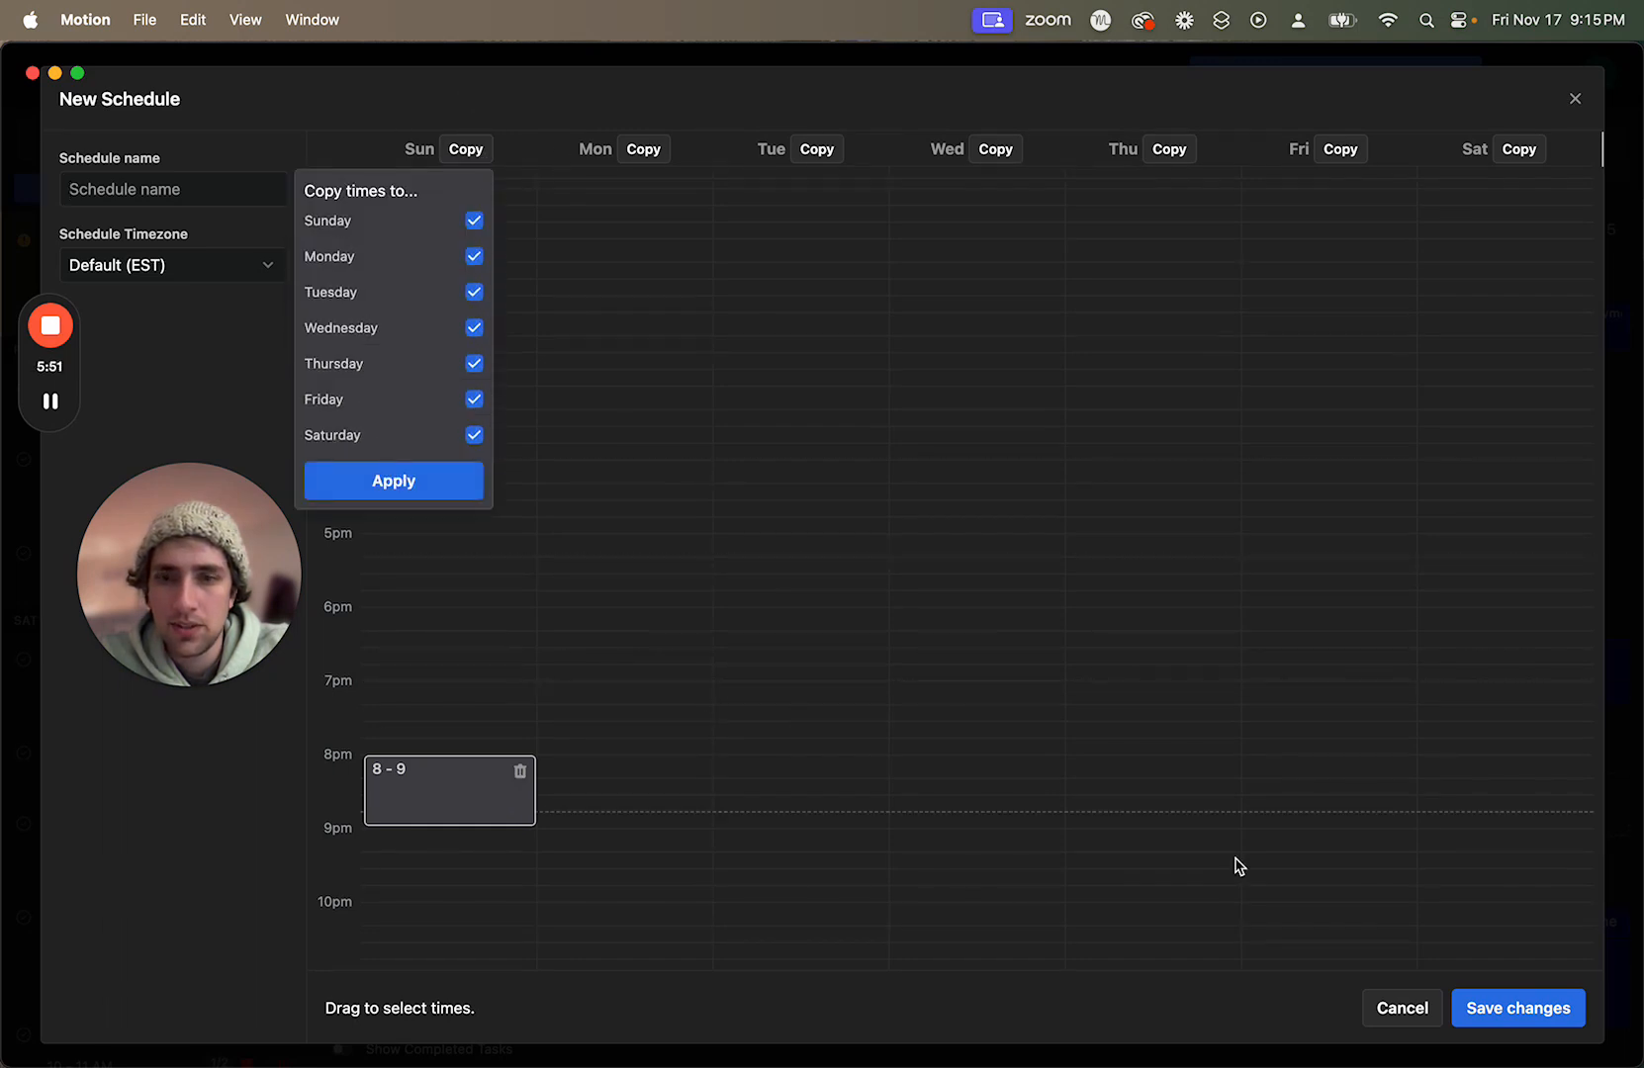
pyautogui.click(1482, 1009)
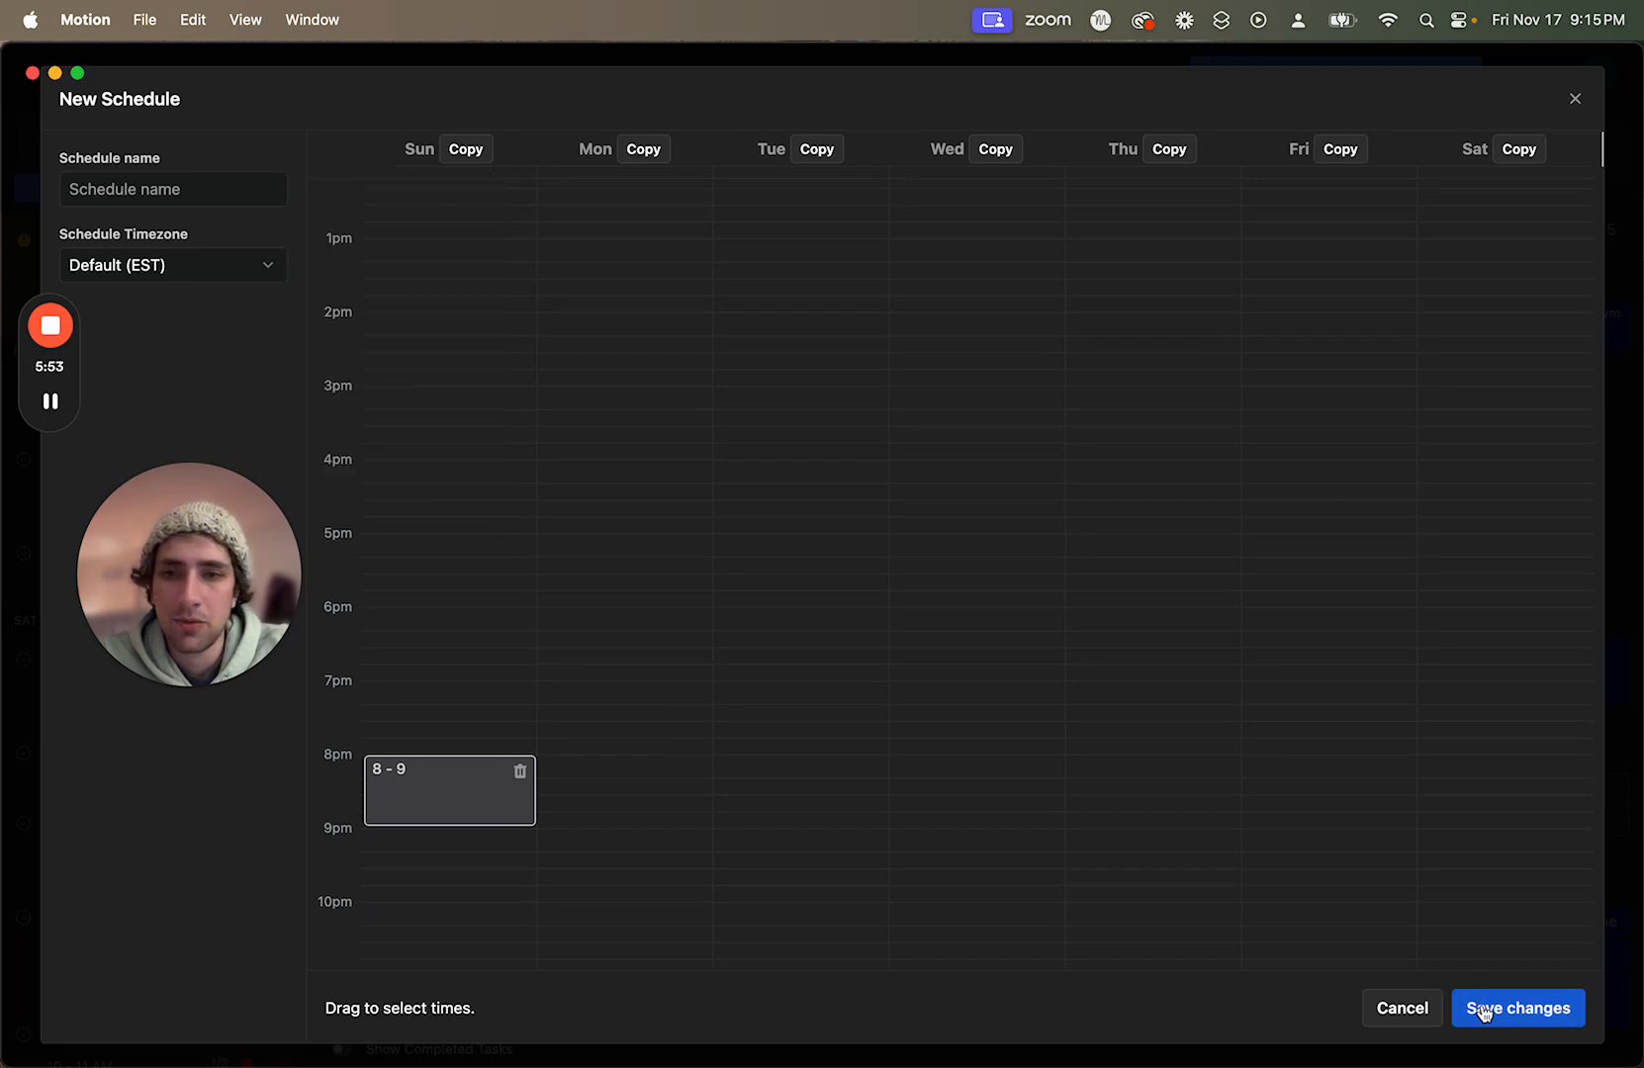
# Step: Copy Sunday's 8 to 9 pm block to Monday through Saturday and apply it
pyautogui.click(467, 150)
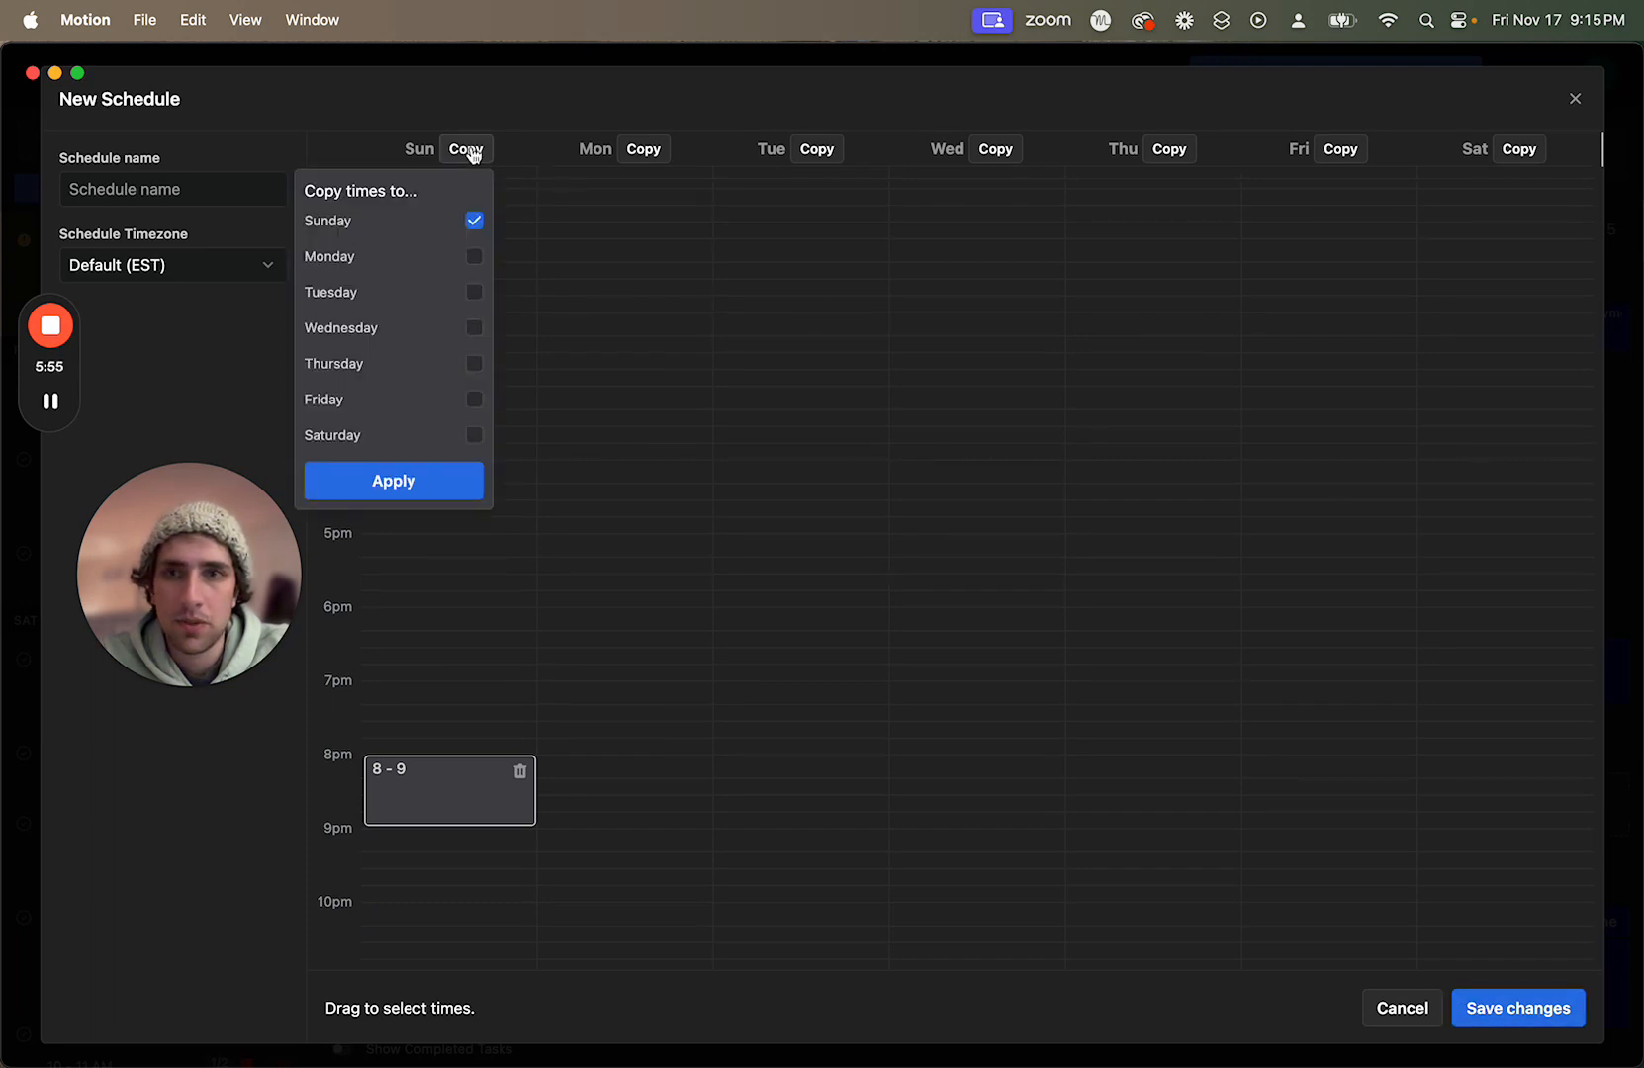
pyautogui.click(473, 256)
pyautogui.click(474, 292)
pyautogui.click(474, 363)
pyautogui.click(474, 328)
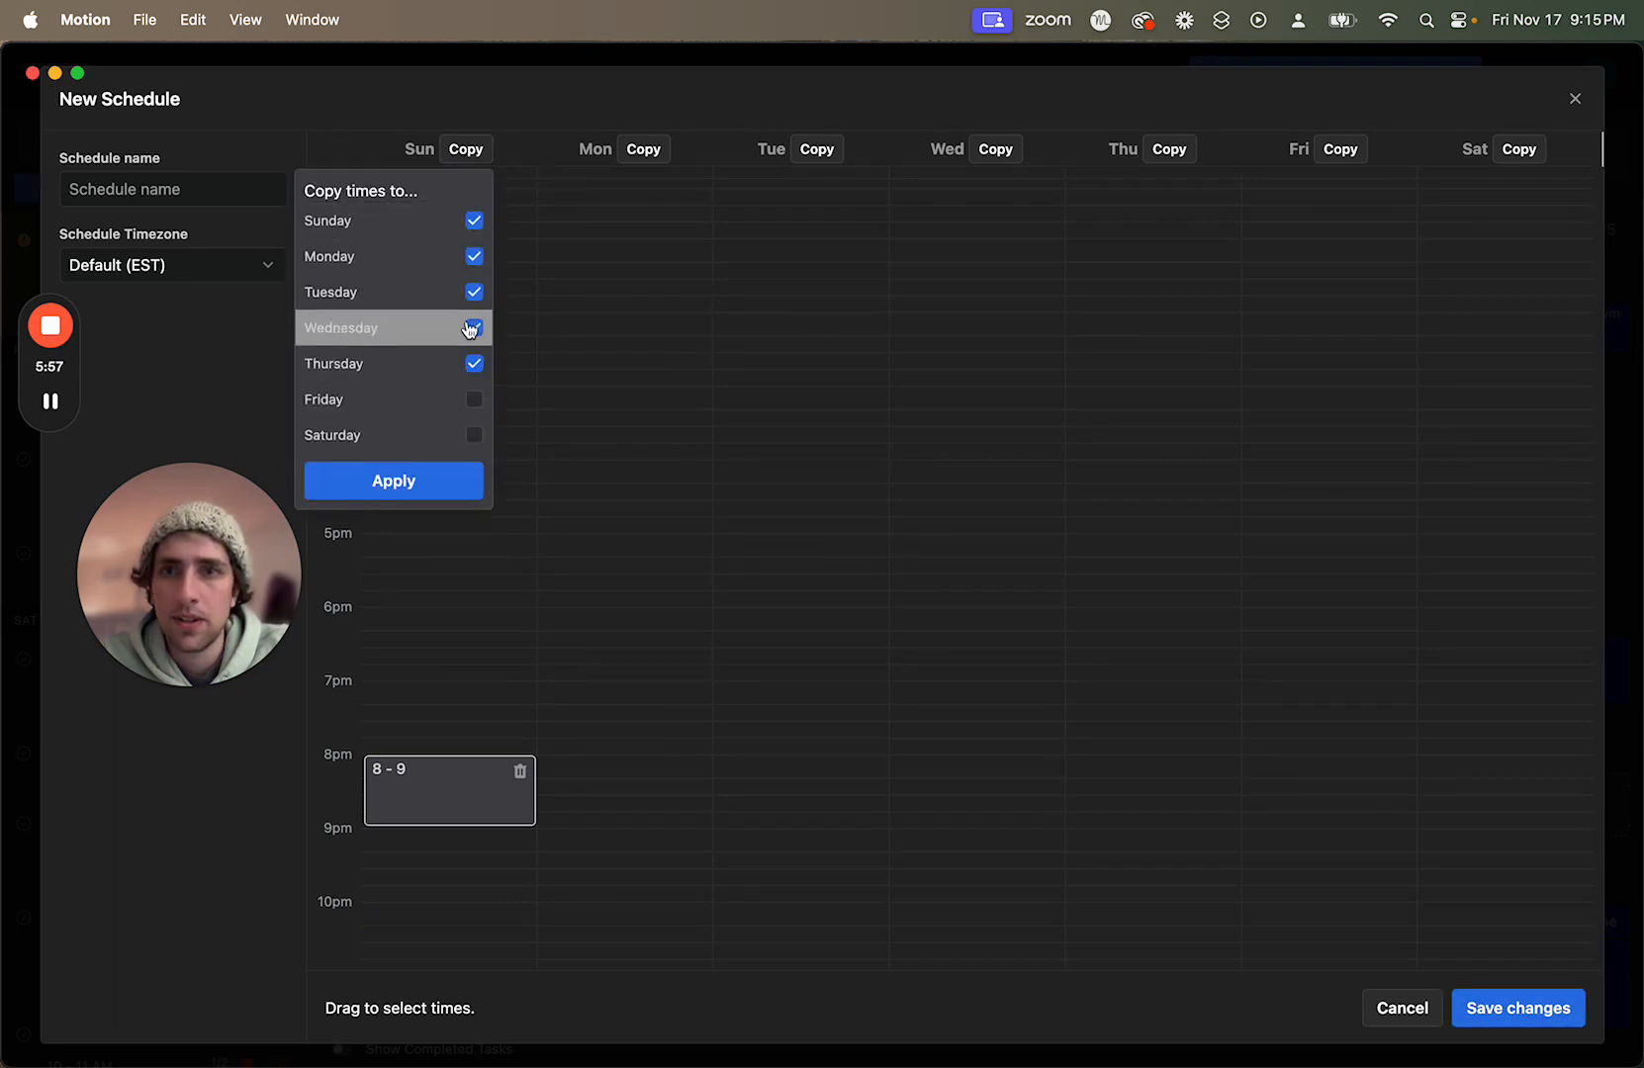
pyautogui.click(472, 399)
pyautogui.click(474, 435)
pyautogui.click(447, 479)
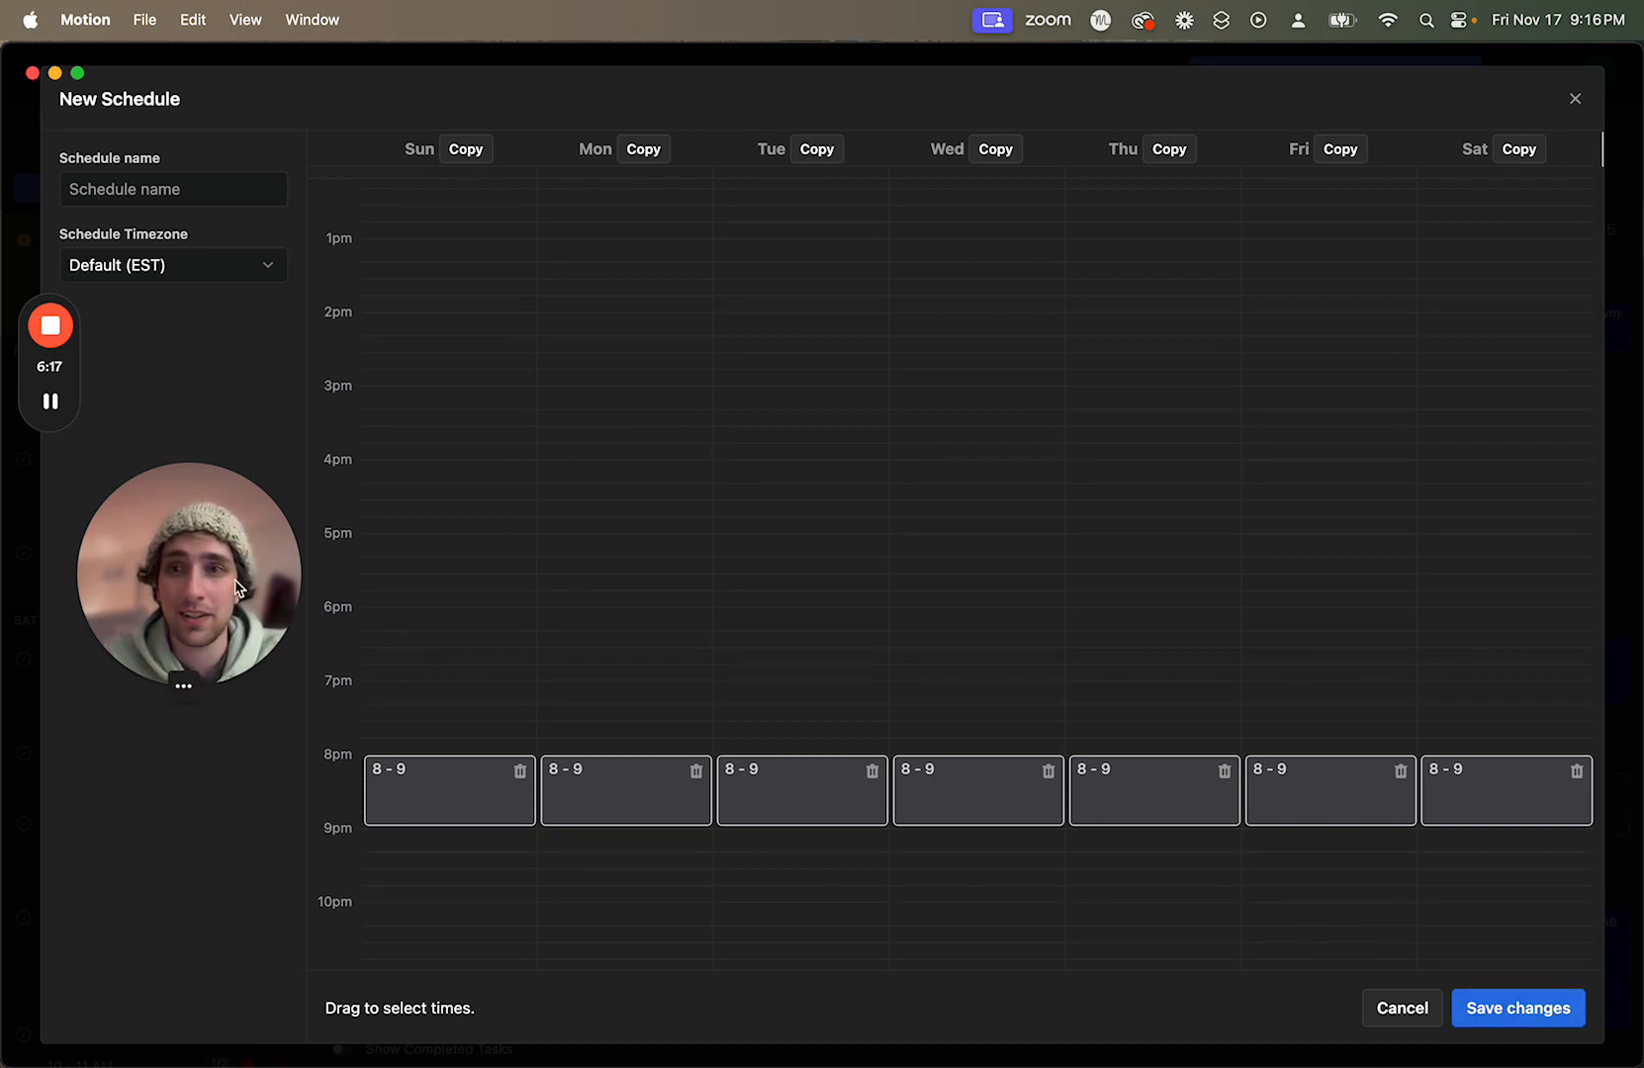
# Step: Try to save the new schedule without a name and return to the recurring task
pyautogui.moveTo(238, 589); pyautogui.dragTo(243, 484)
pyautogui.scroll(-2, 692, 702)
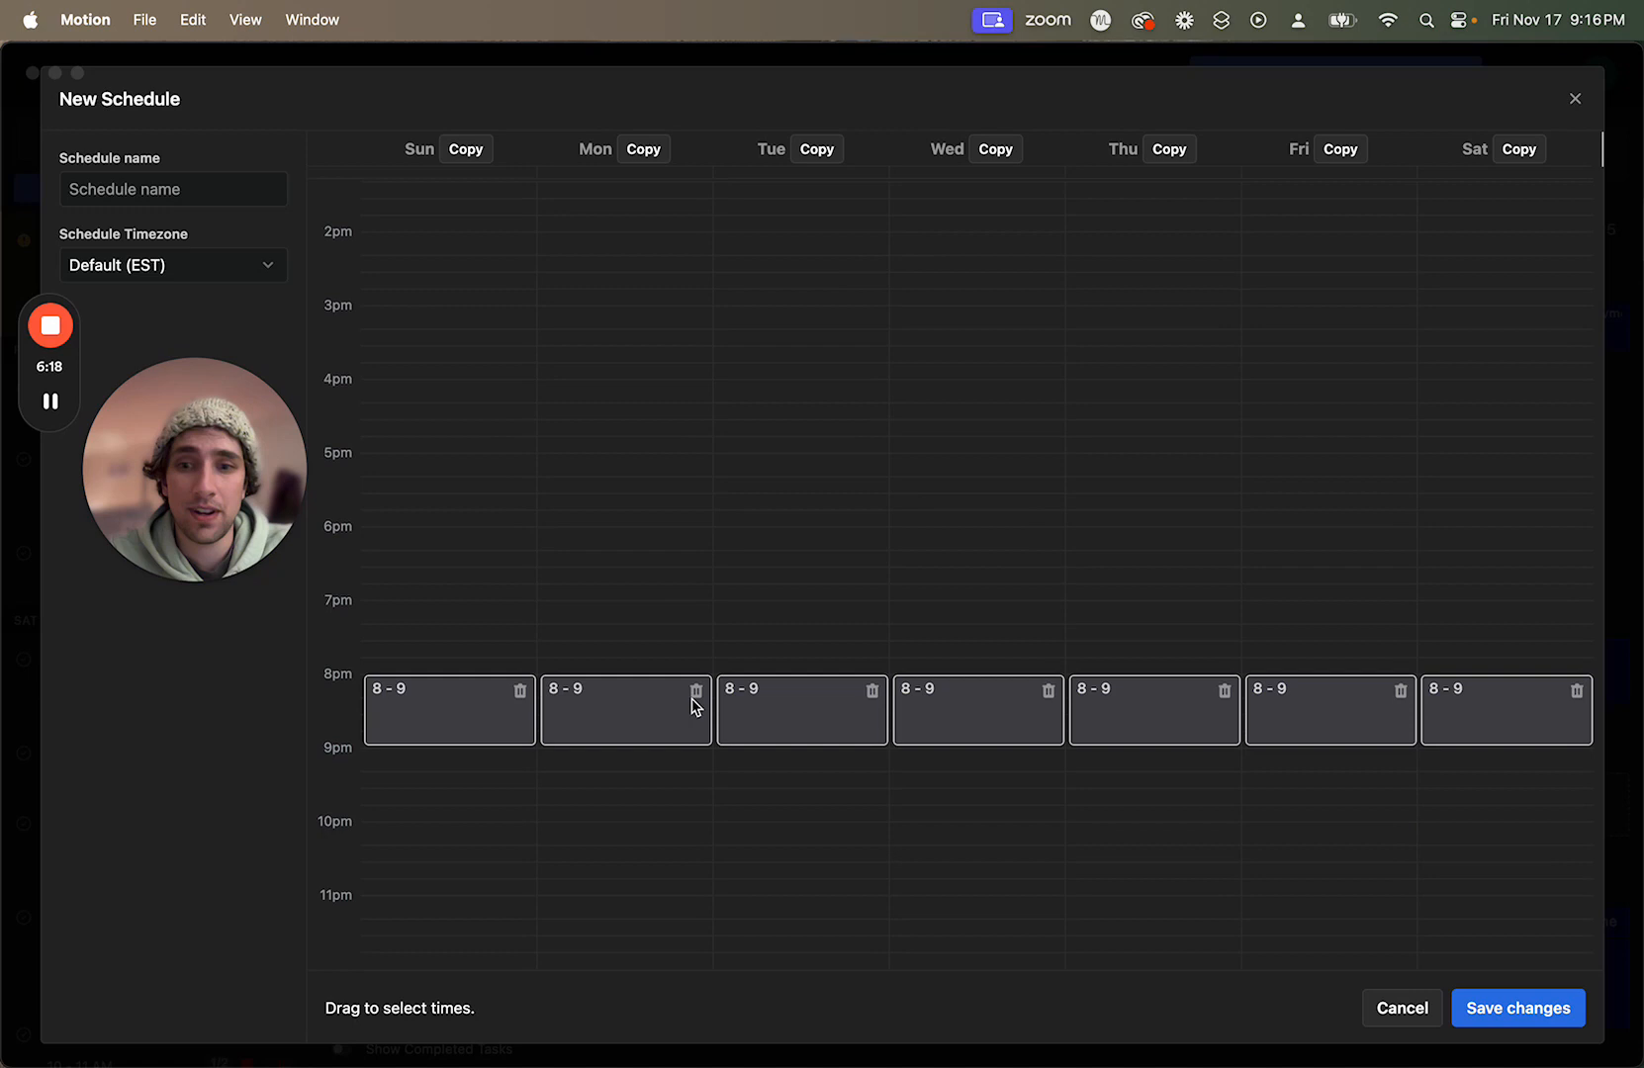
pyautogui.click(1509, 1001)
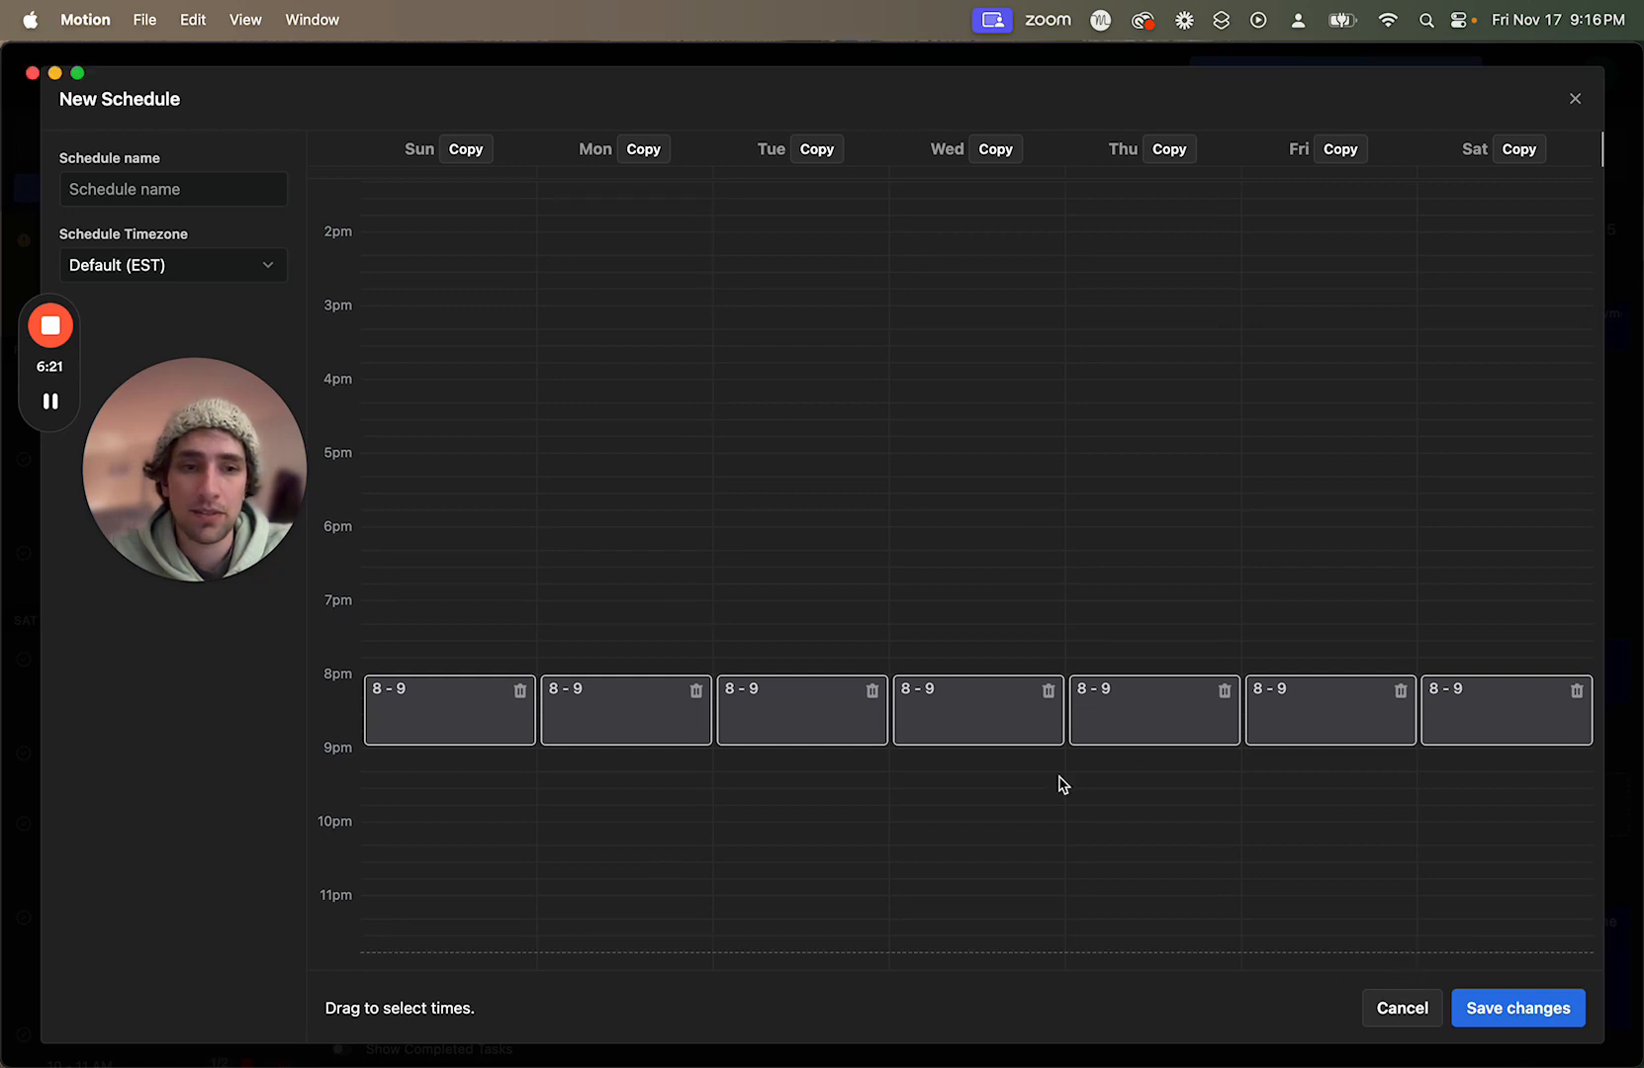
pyautogui.click(1518, 1009)
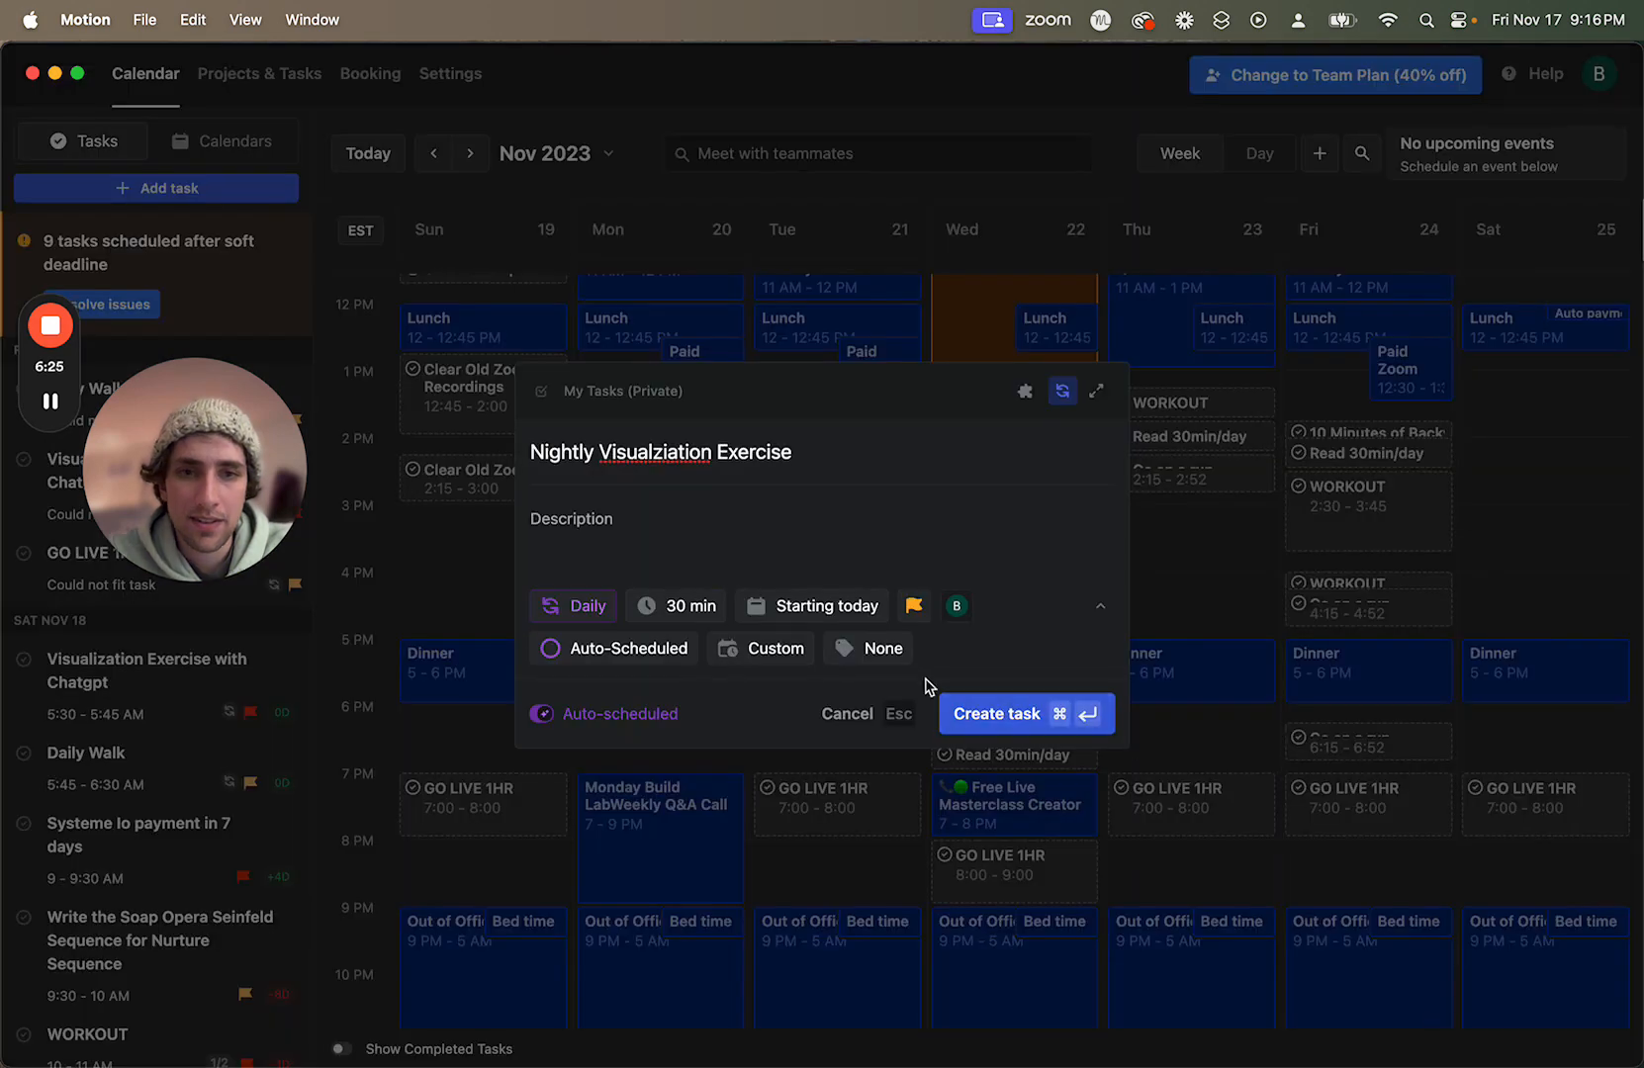
# Step: Open the schedule choices for the recurring Nightly Visualziation Exercise task
pyautogui.click(777, 649)
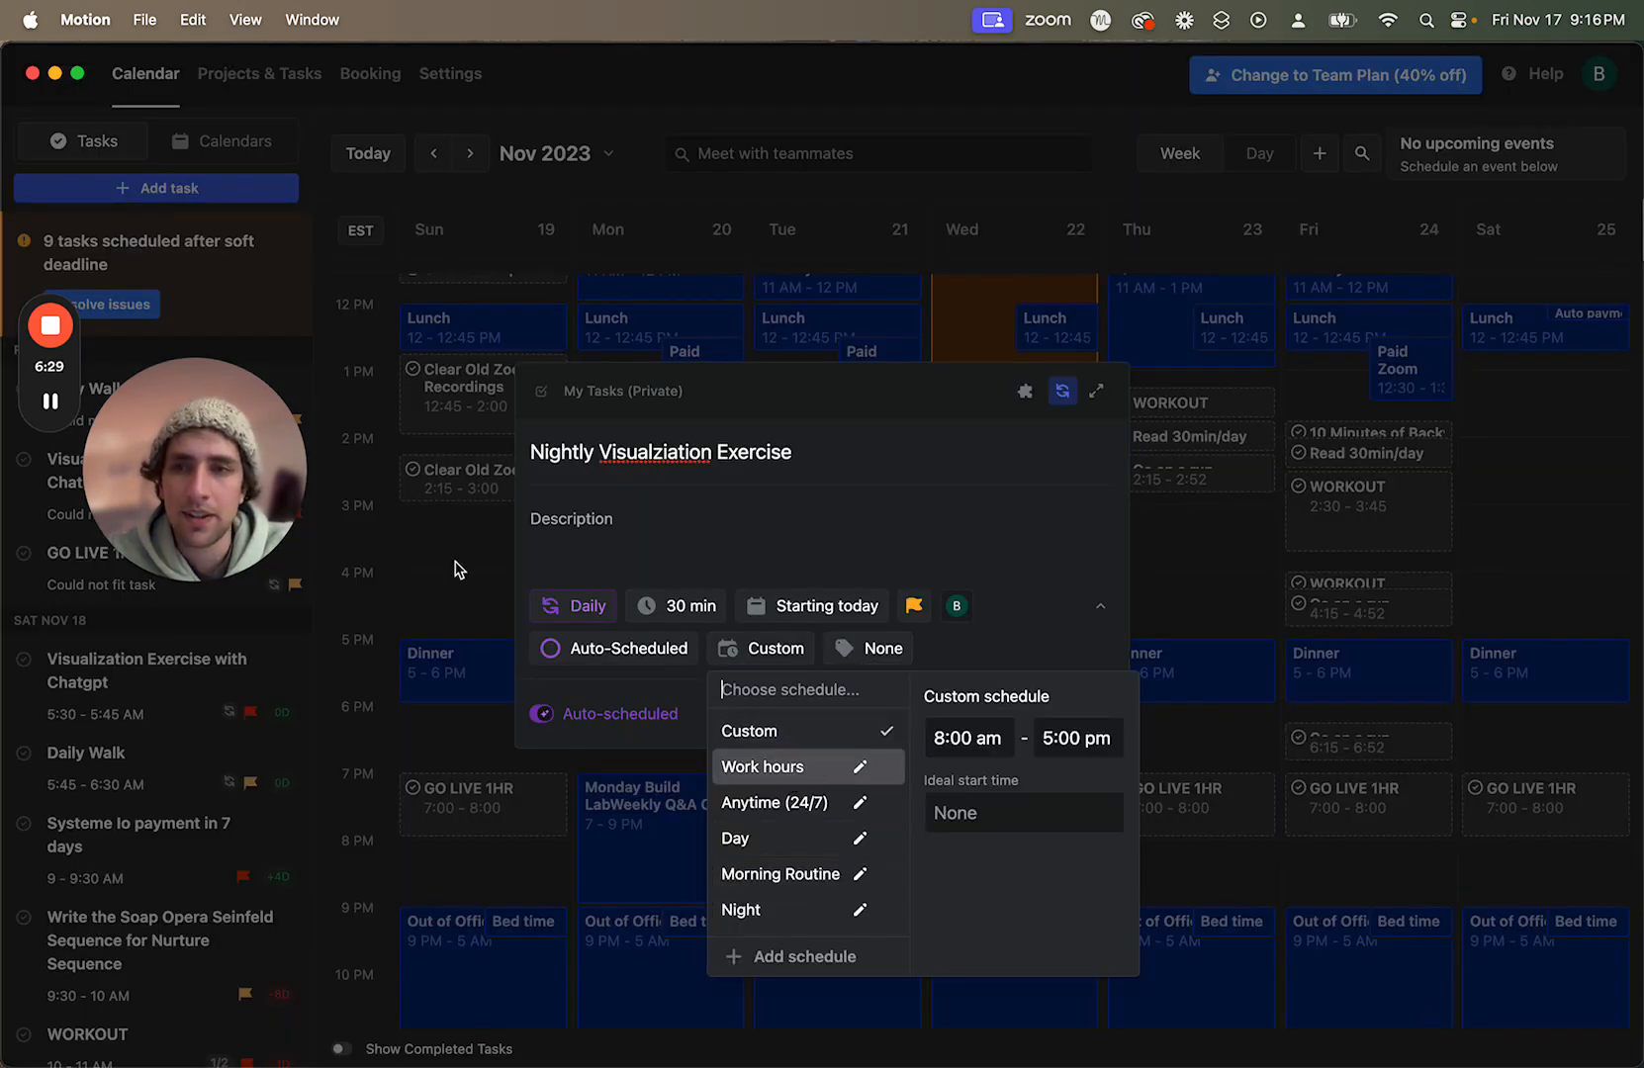
pyautogui.moveTo(194, 468); pyautogui.dragTo(404, 498)
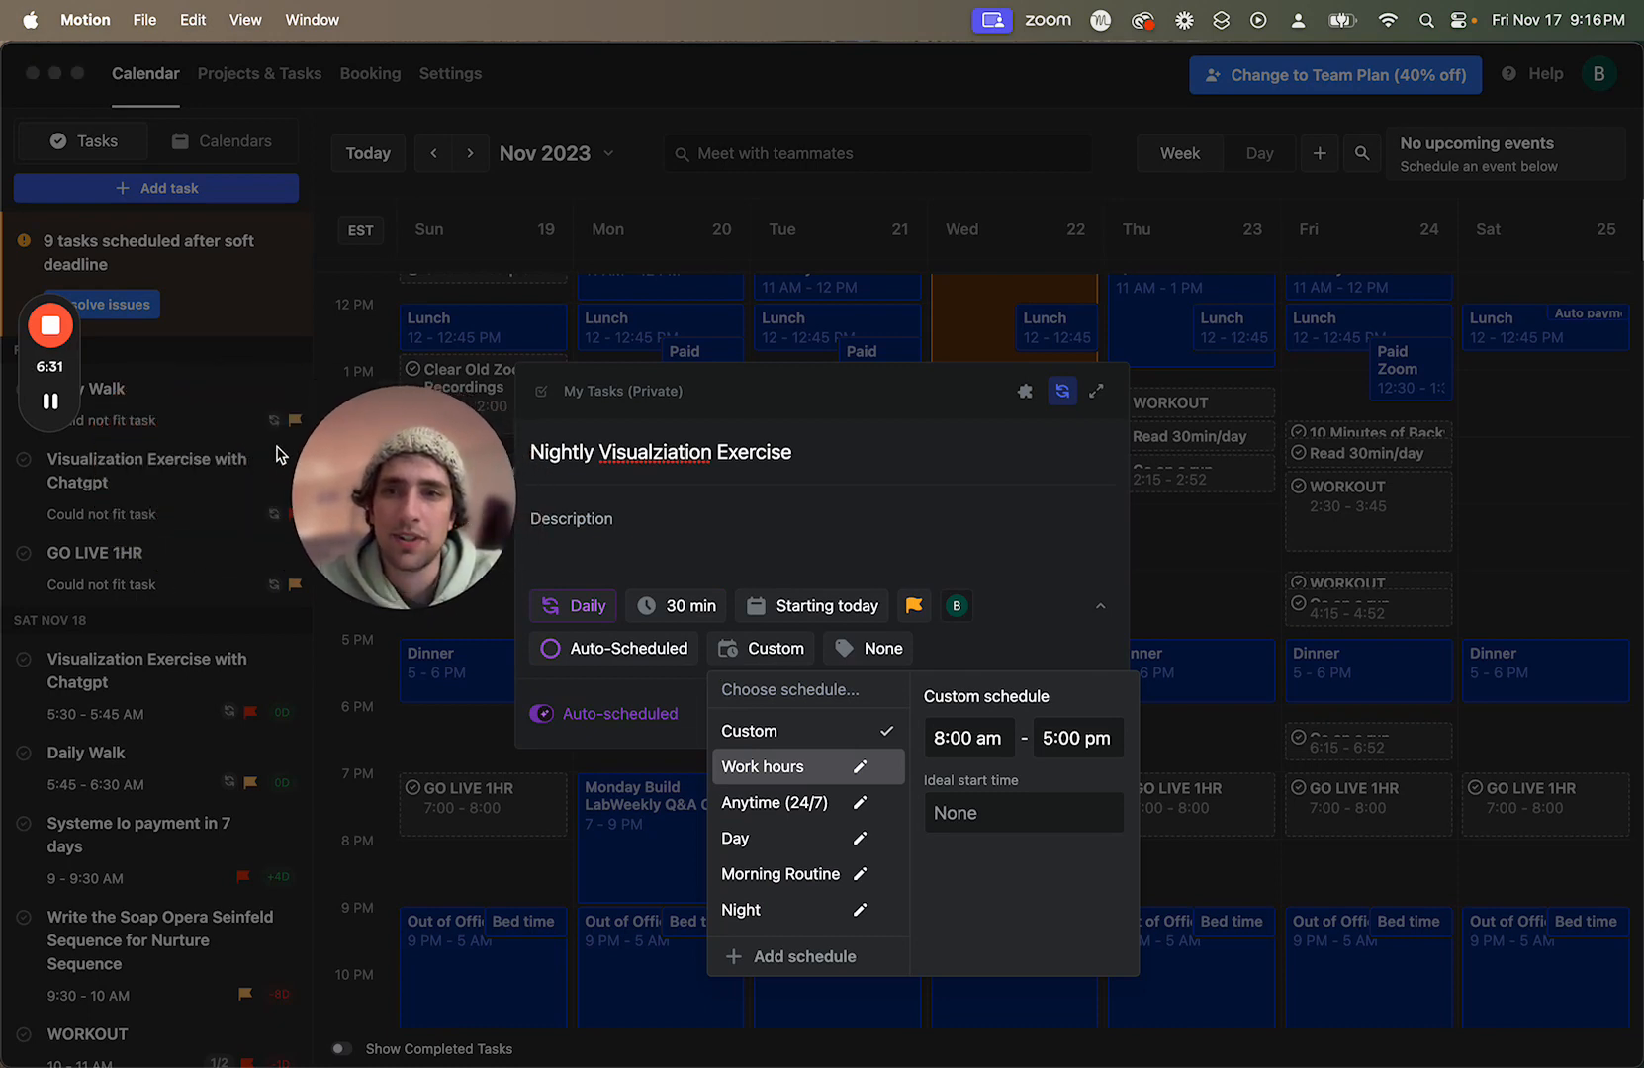